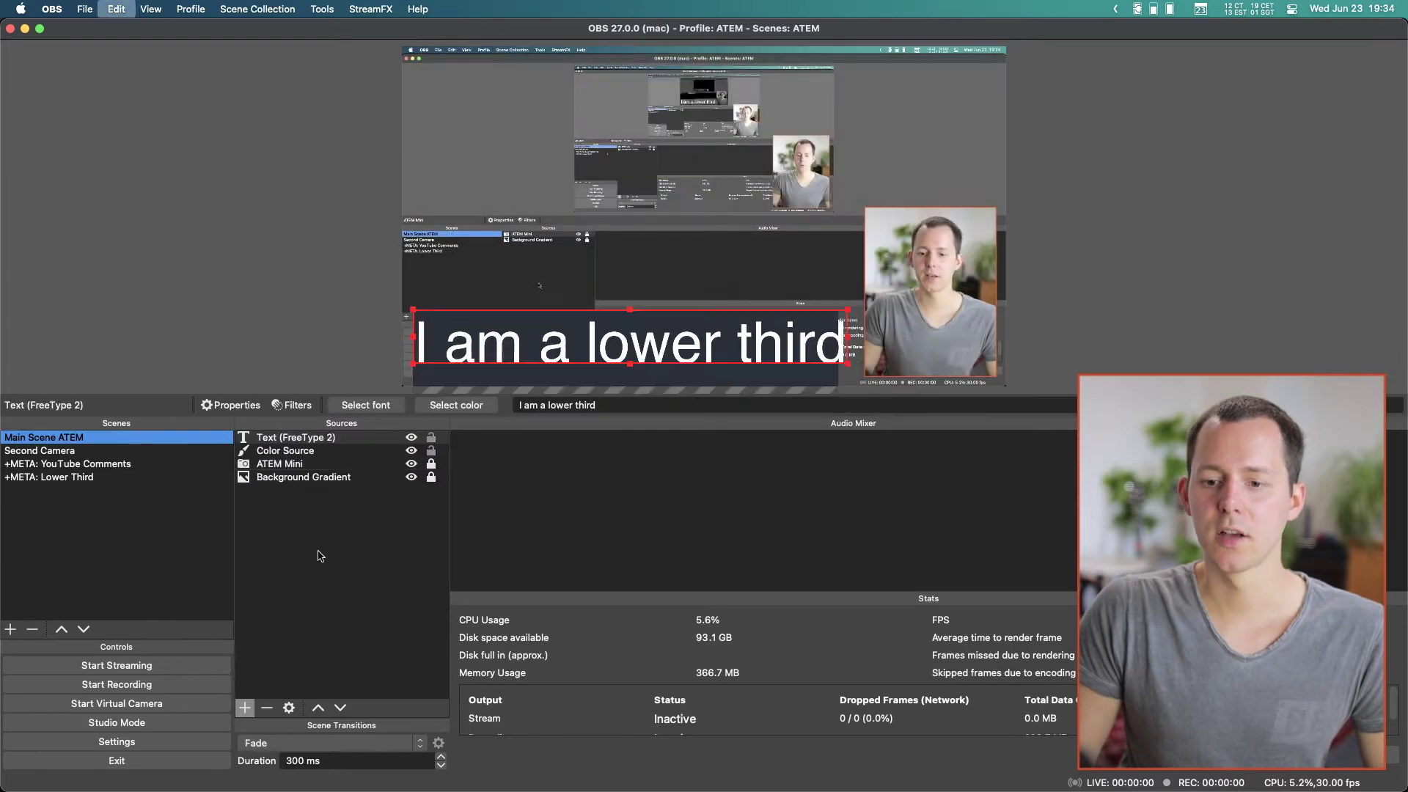
Paste the copied lower-third text and color source into the Second Camera scene and compare it with Main Scene ATEM
{"action": "left_click", "coordinate": [281, 629]}
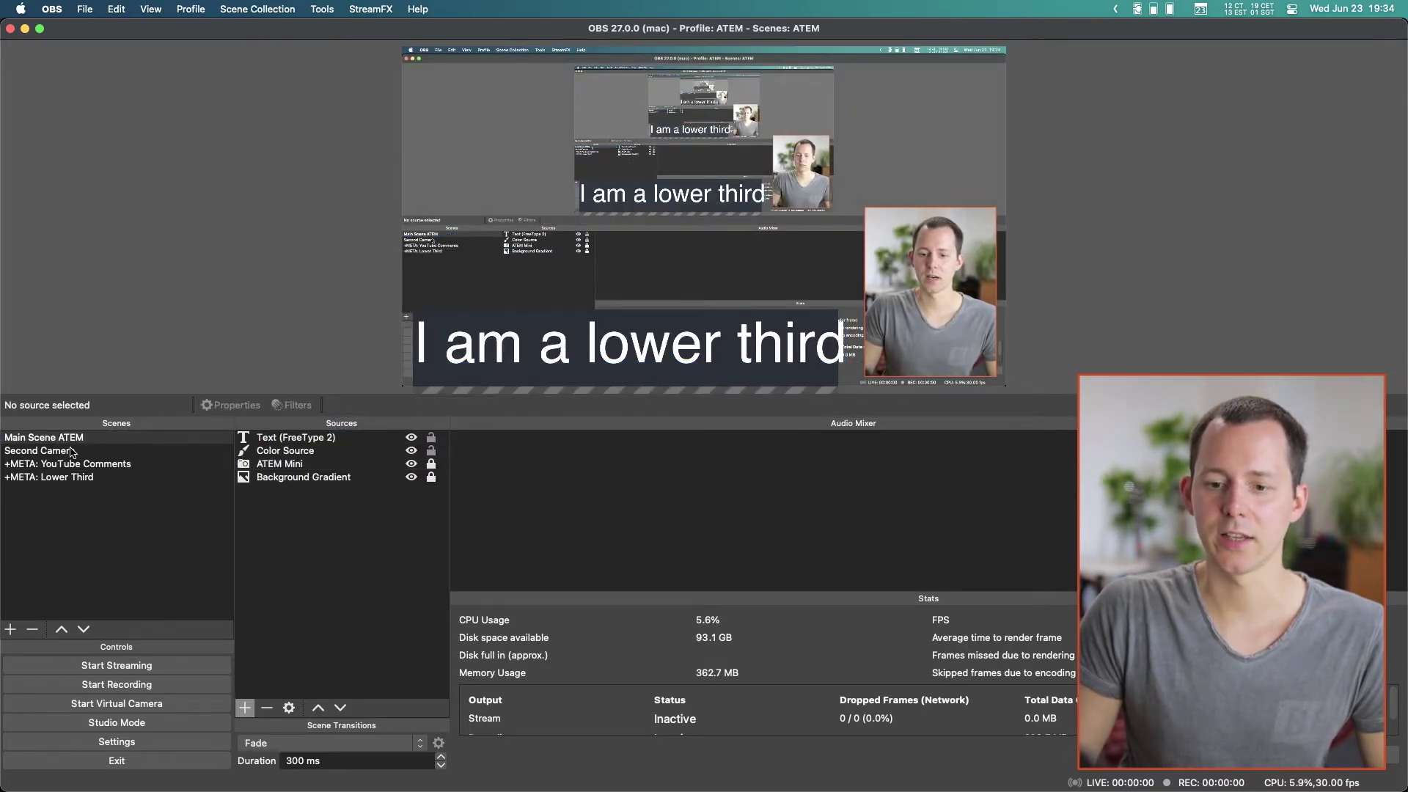
{"action": "left_click", "coordinate": [71, 452]}
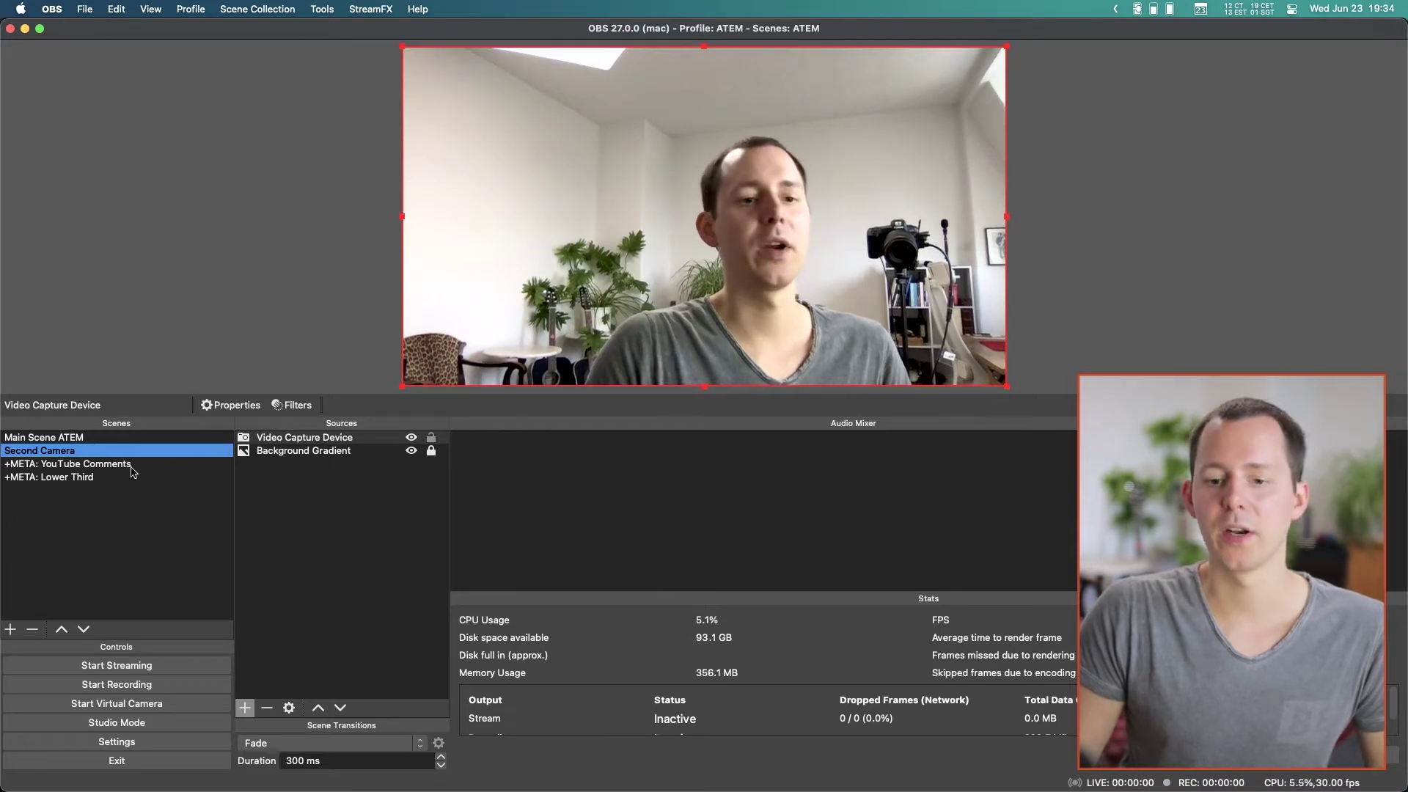
{"action": "key", "text": "super+v"}
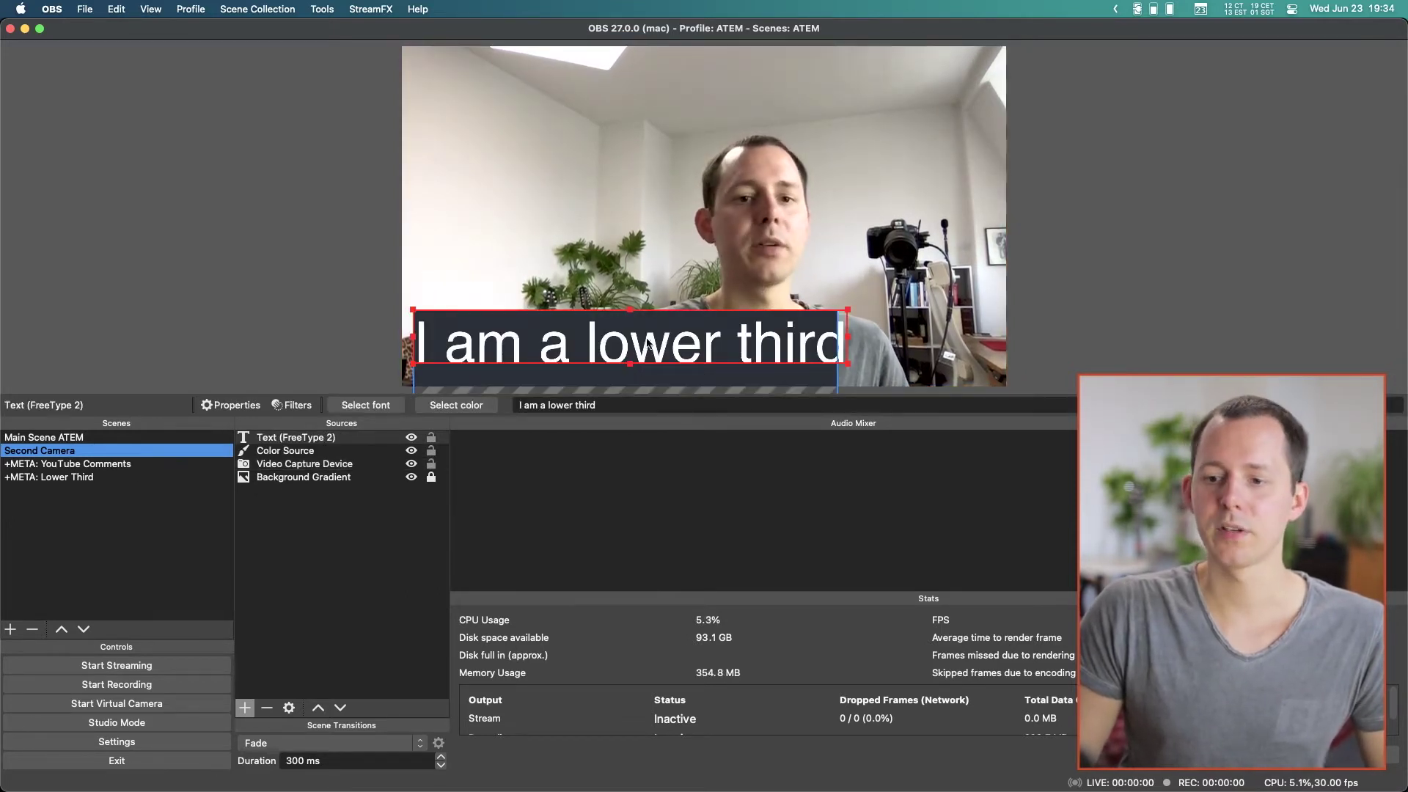
{"action": "left_click", "coordinate": [293, 311]}
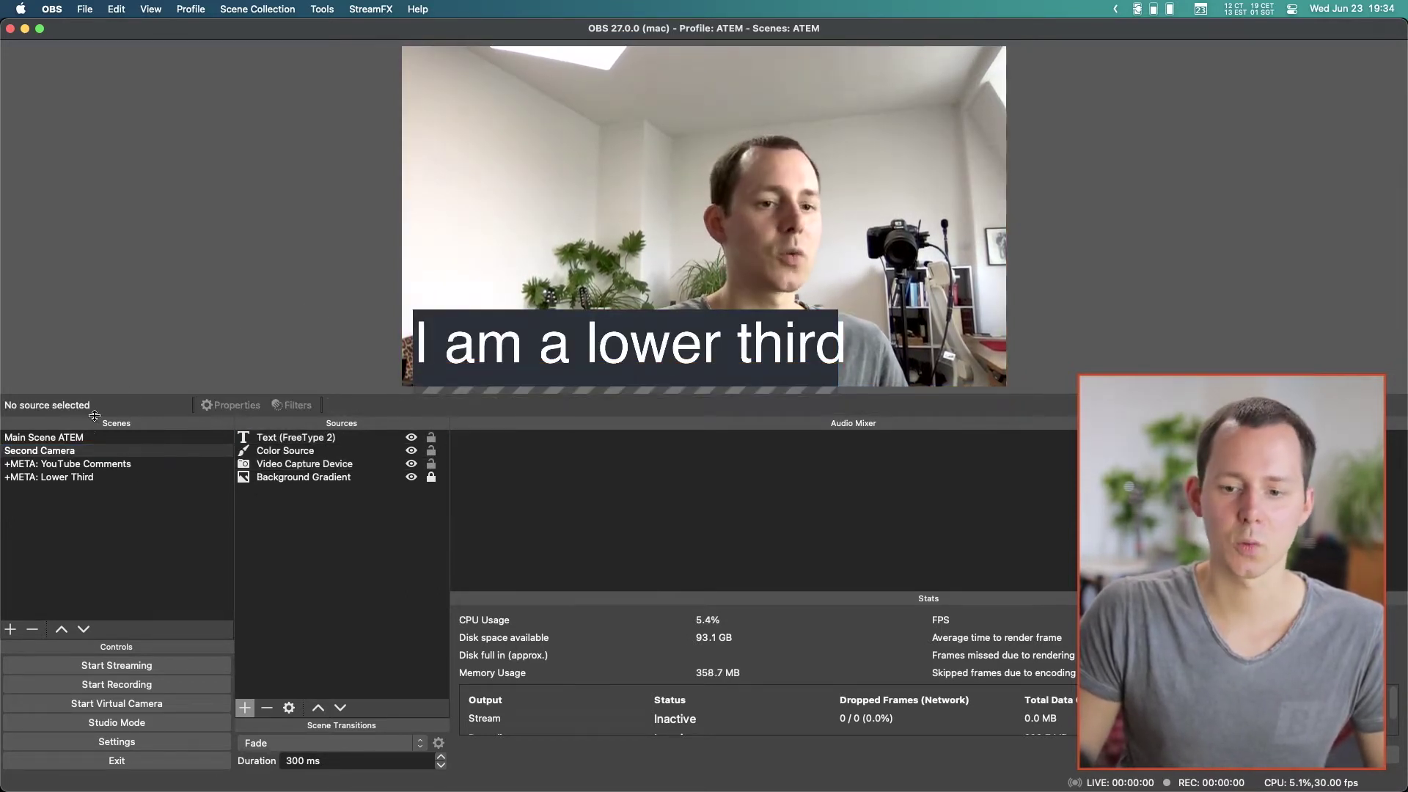
{"action": "left_click", "coordinate": [94, 437]}
{"action": "left_click", "coordinate": [113, 451]}
{"action": "left_click", "coordinate": [117, 438]}
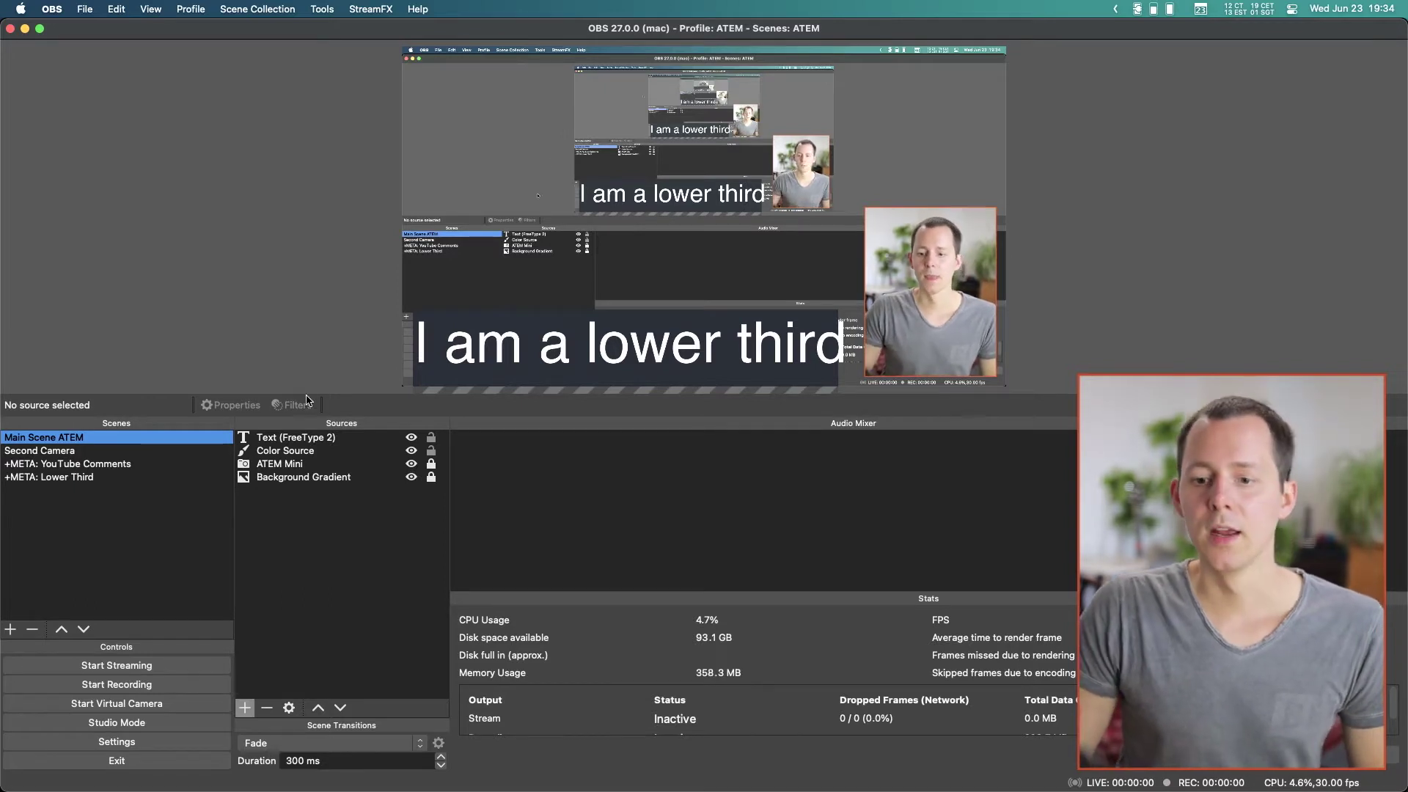
Delete the Text (FreeType 2) and Color Source items from the Main Scene ATEM scene
{"action": "left_click", "coordinate": [301, 449]}
{"action": "left_click", "coordinate": [296, 436], "text": "shift"}
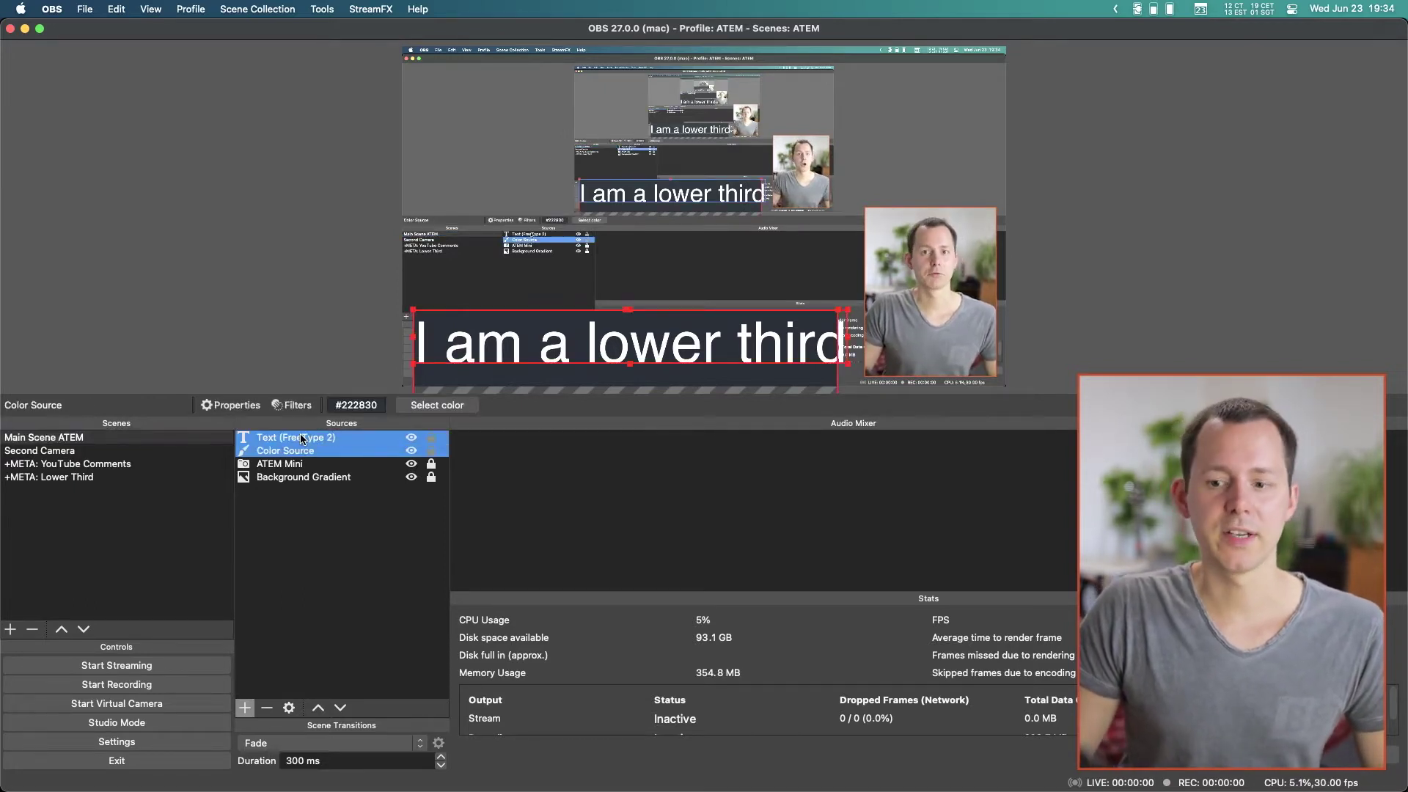
{"action": "key", "text": "Delete"}
{"action": "key", "text": "Return"}
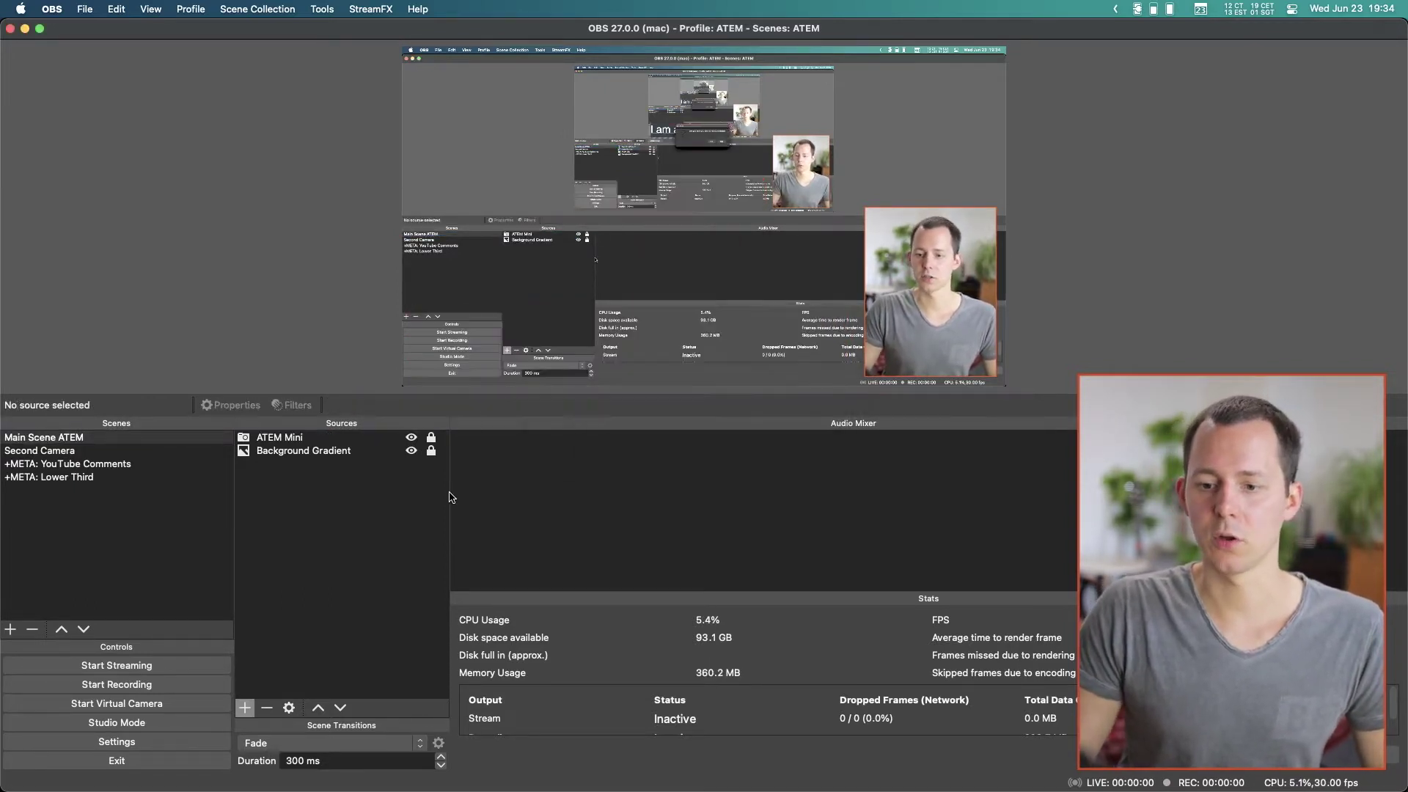
Delete the Text (FreeType 2) and Color Source items from the Second Camera scene
{"action": "left_click", "coordinate": [130, 450]}
{"action": "left_click", "coordinate": [262, 452]}
{"action": "left_click", "coordinate": [264, 438], "text": "shift"}
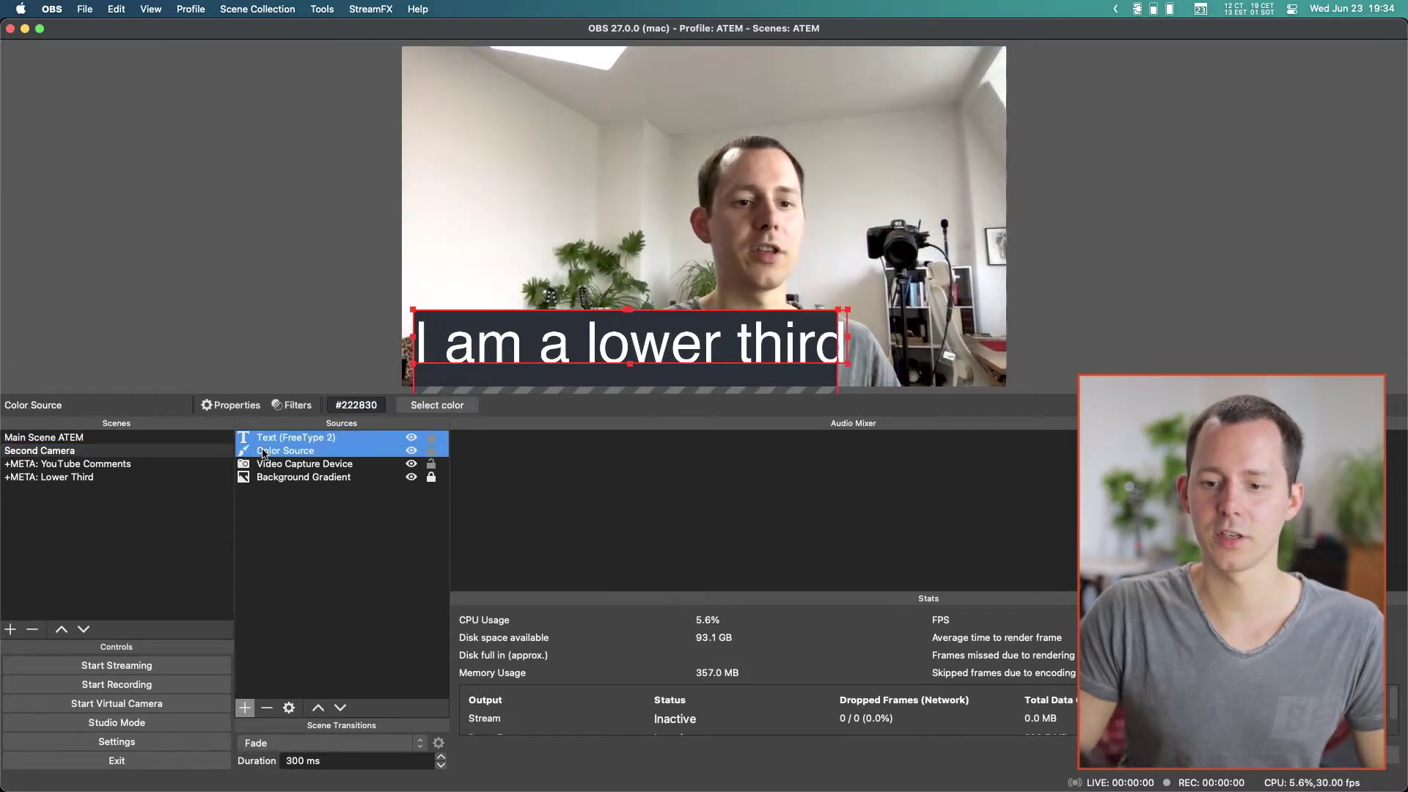
{"action": "key", "text": "Delete"}
{"action": "key", "text": "Return"}
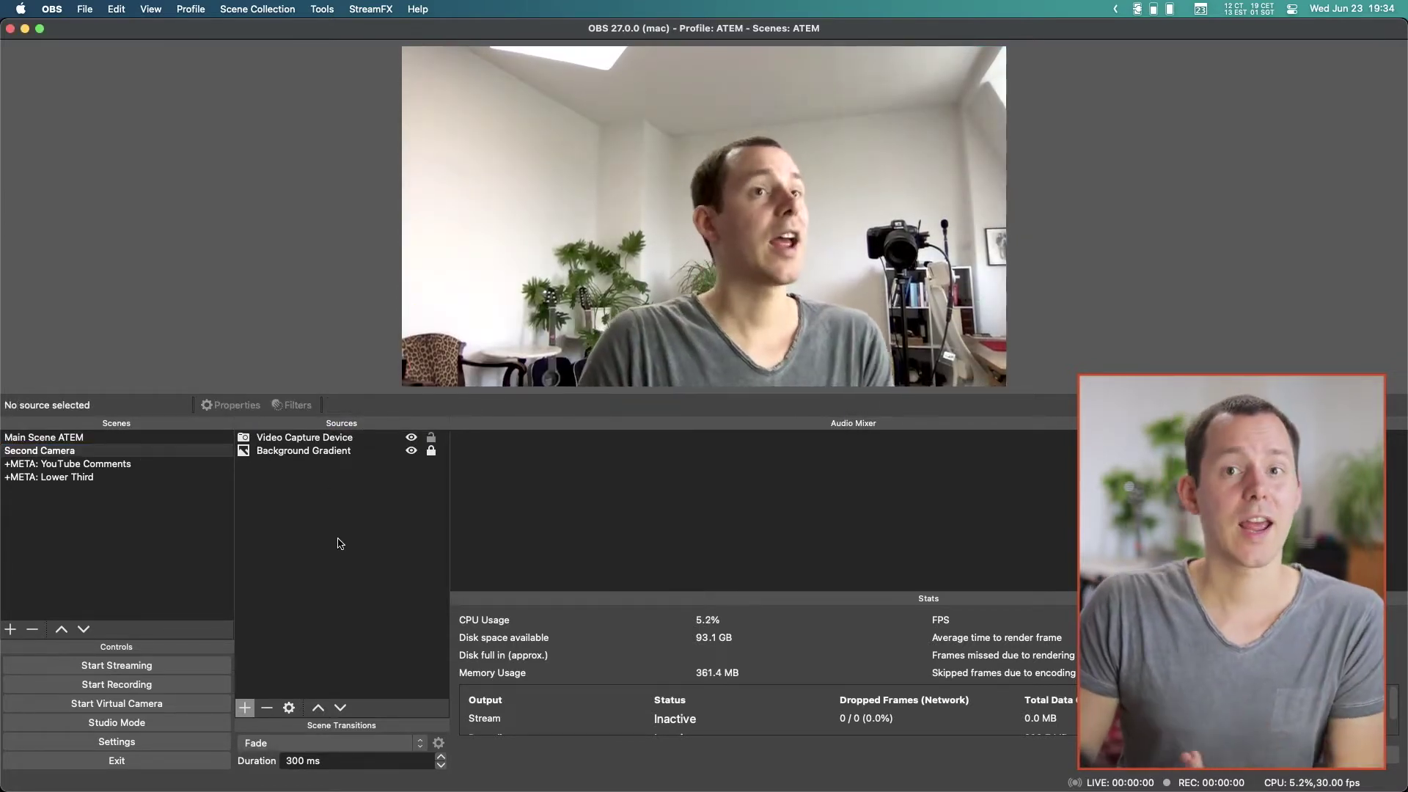
{"action": "left_click", "coordinate": [60, 478]}
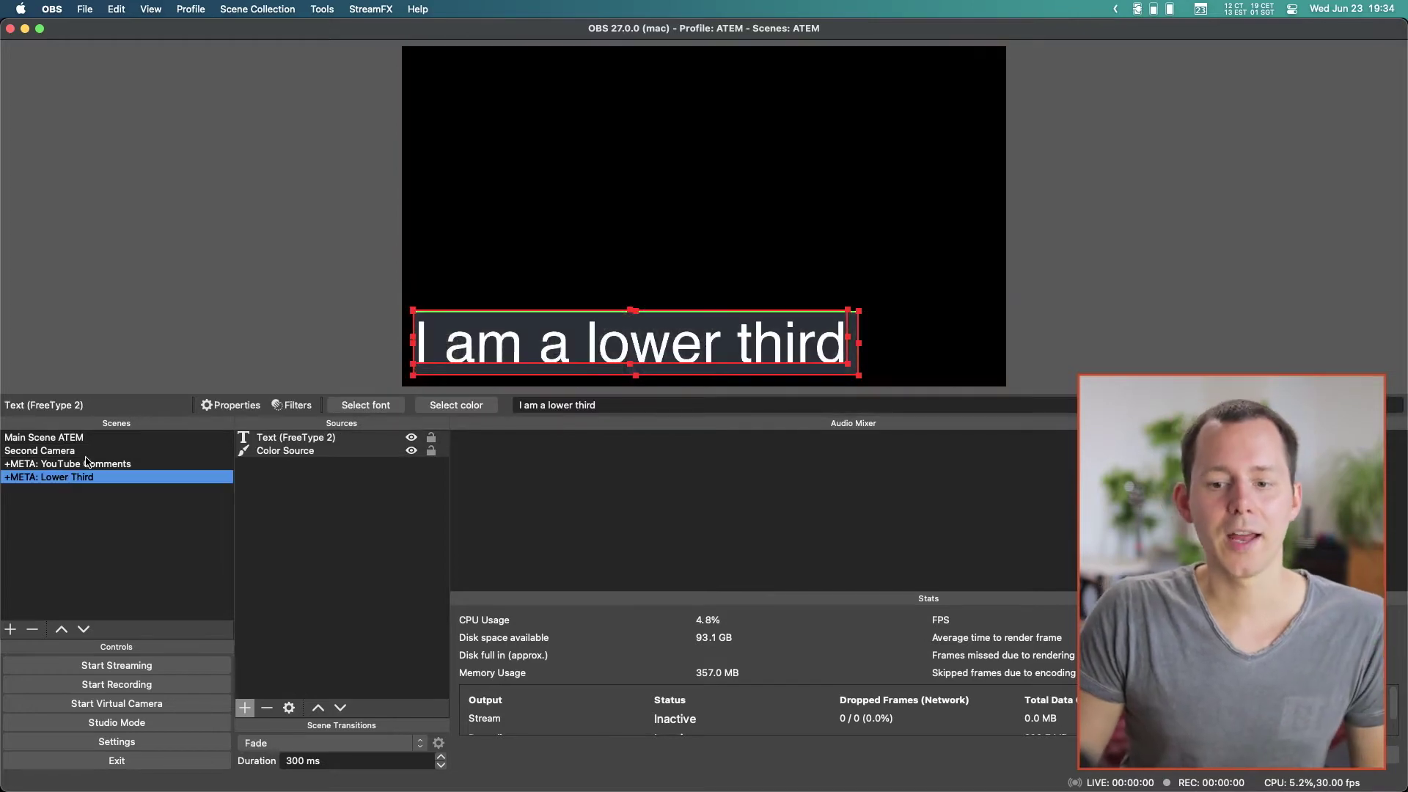
{"action": "left_click", "coordinate": [73, 438]}
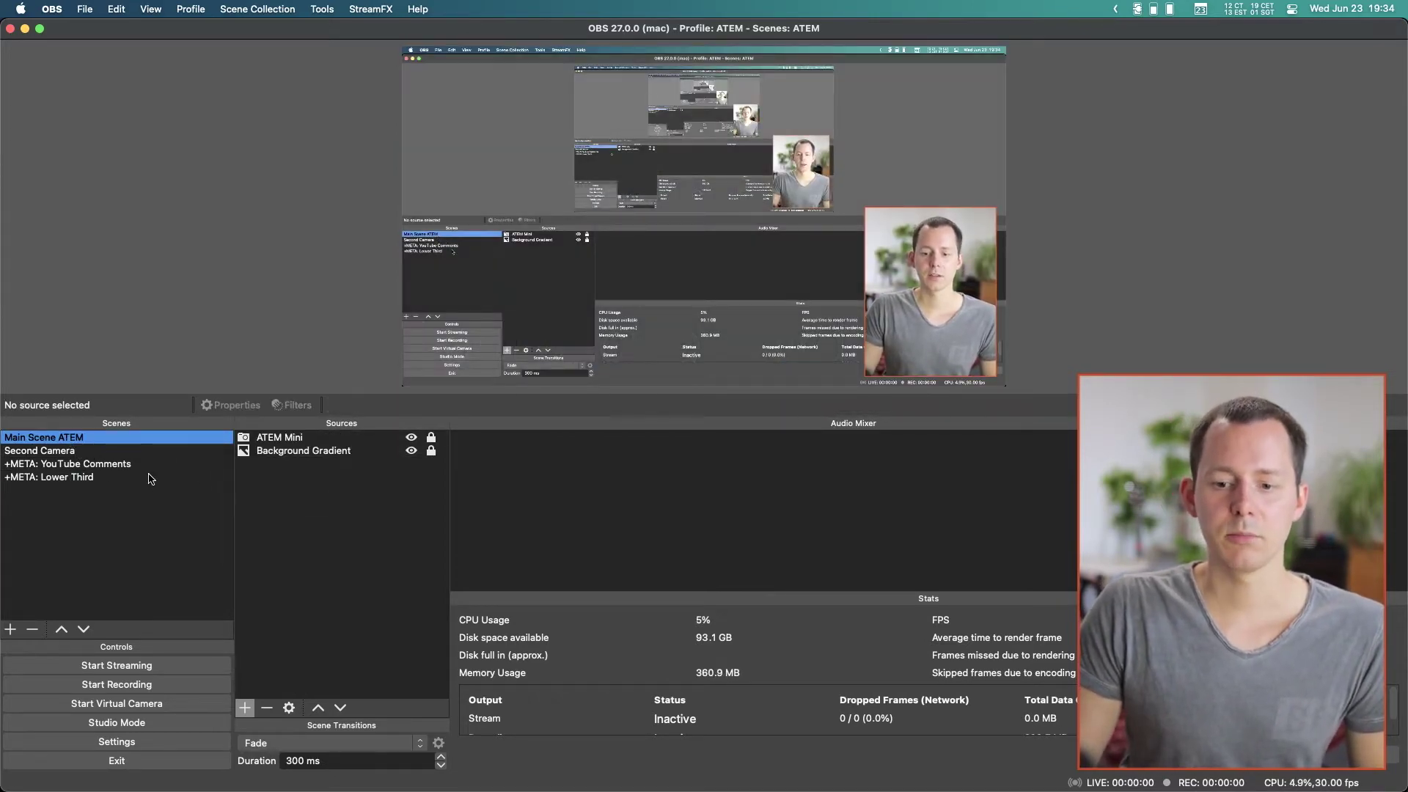
{"action": "right_click", "coordinate": [317, 494]}
{"action": "mouse_move", "coordinate": [358, 510]}
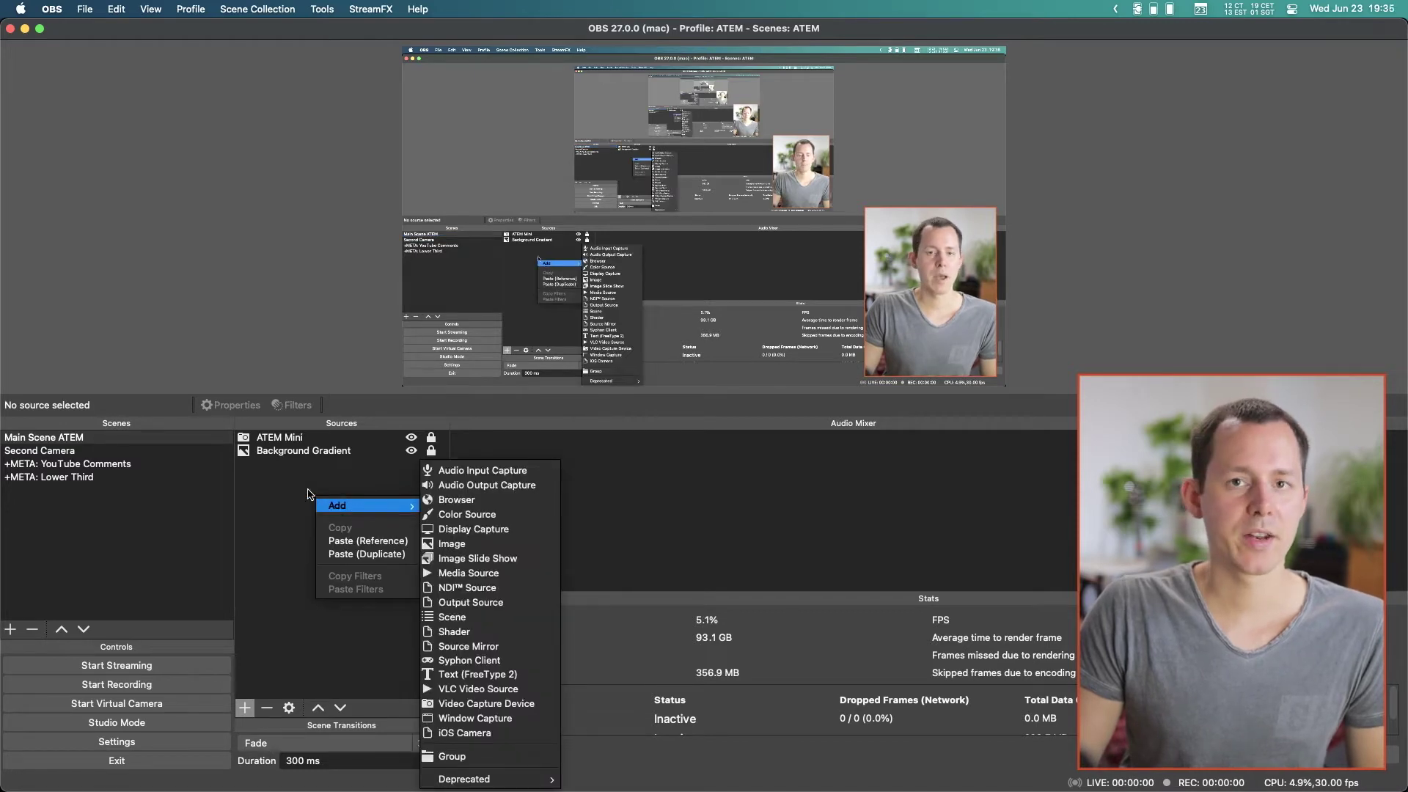
{"action": "left_click", "coordinate": [172, 540]}
{"action": "right_click", "coordinate": [84, 532]}
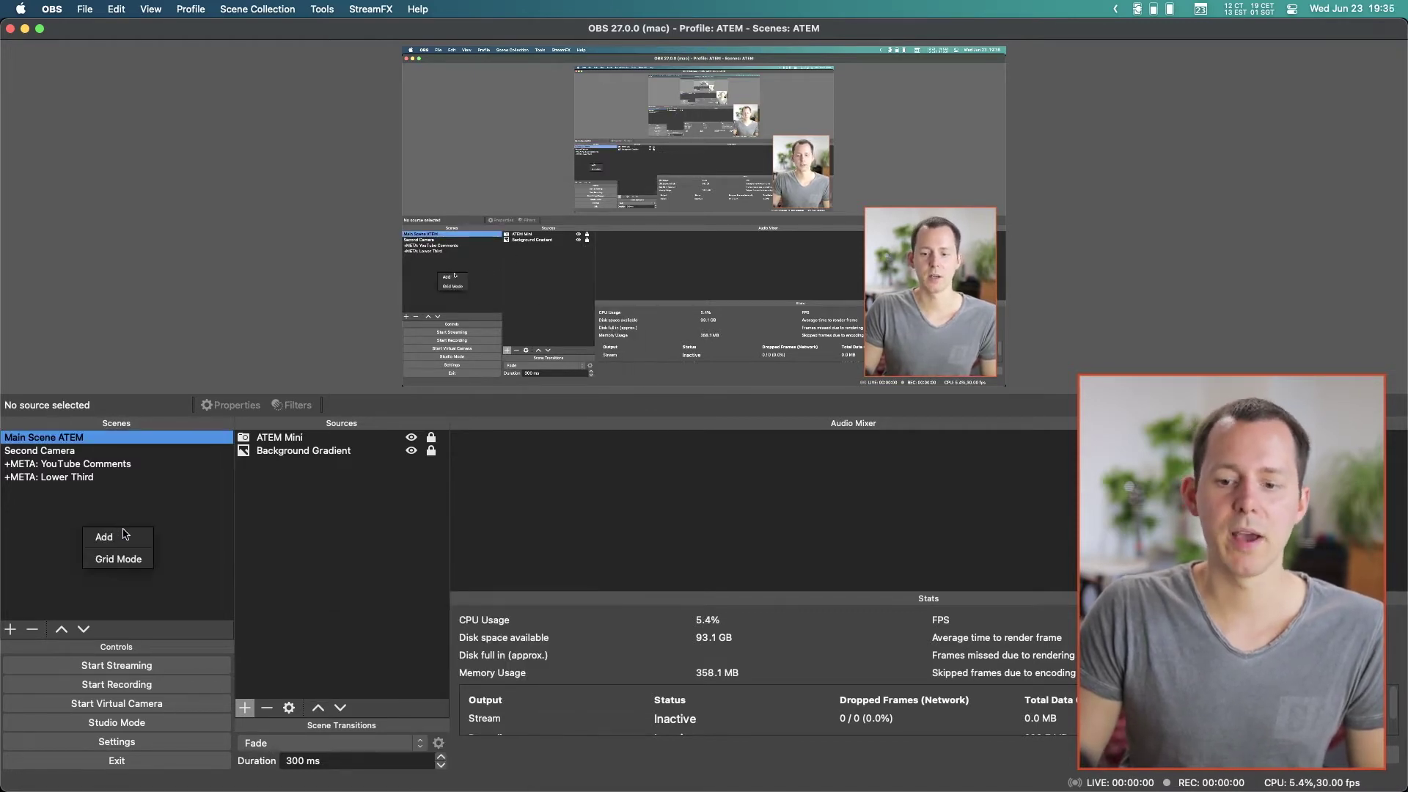
{"action": "left_click", "coordinate": [159, 522]}
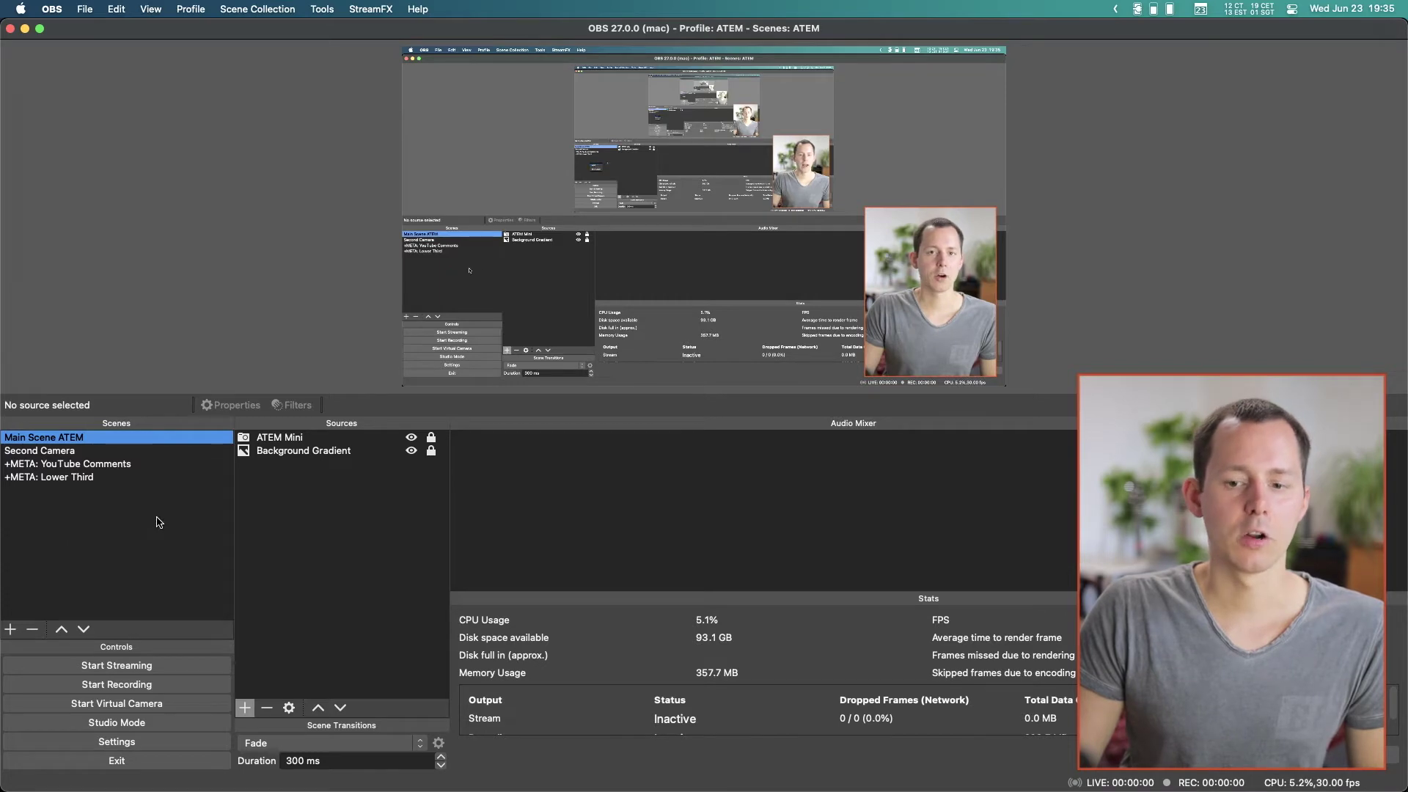
Create a new scene named META
{"action": "right_click", "coordinate": [129, 509]}
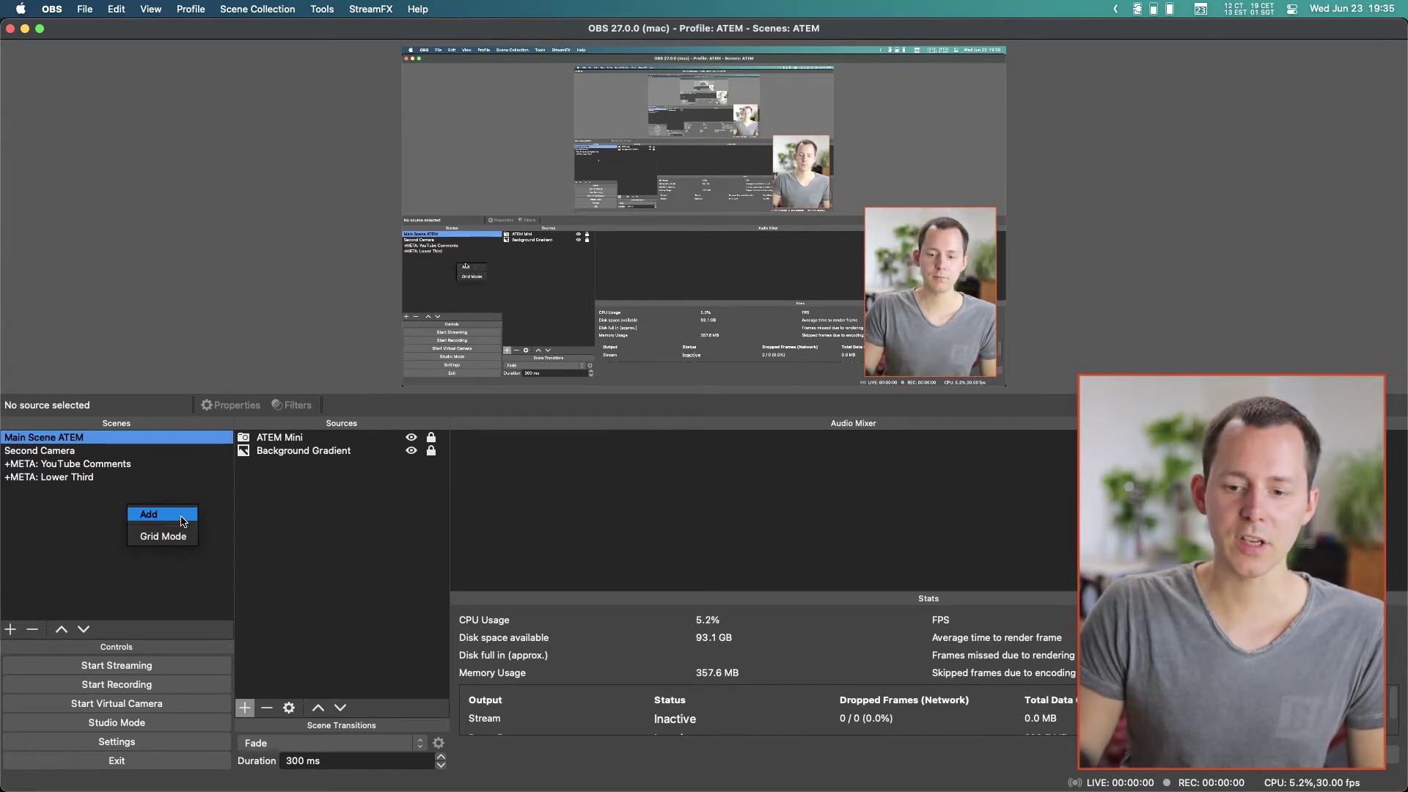
{"action": "left_click", "coordinate": [176, 520]}
{"action": "type", "text": "META"}
{"action": "key", "text": "Return"}
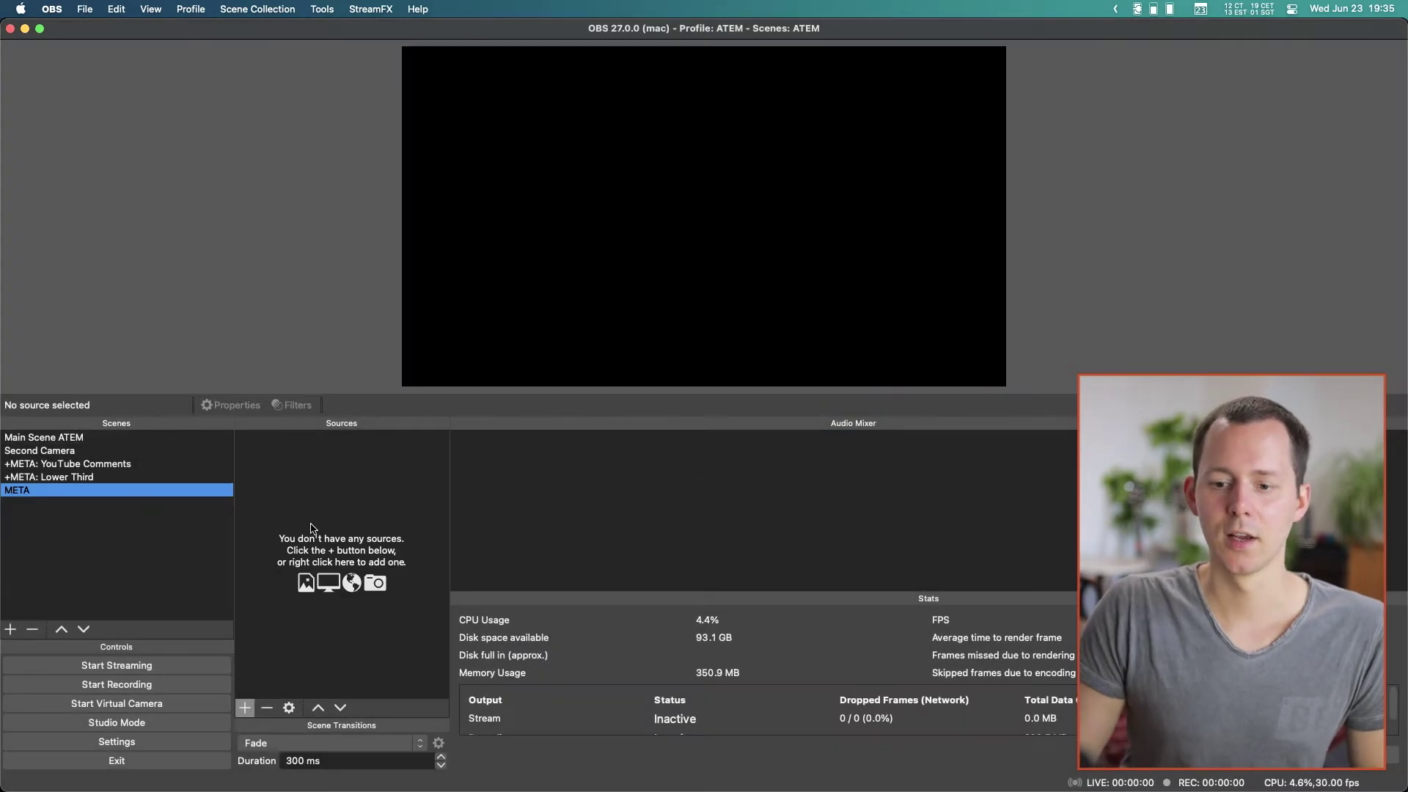
Add the existing scene +META: Lower Third as a source in the META scene
{"action": "right_click", "coordinate": [321, 489]}
{"action": "mouse_move", "coordinate": [356, 496]}
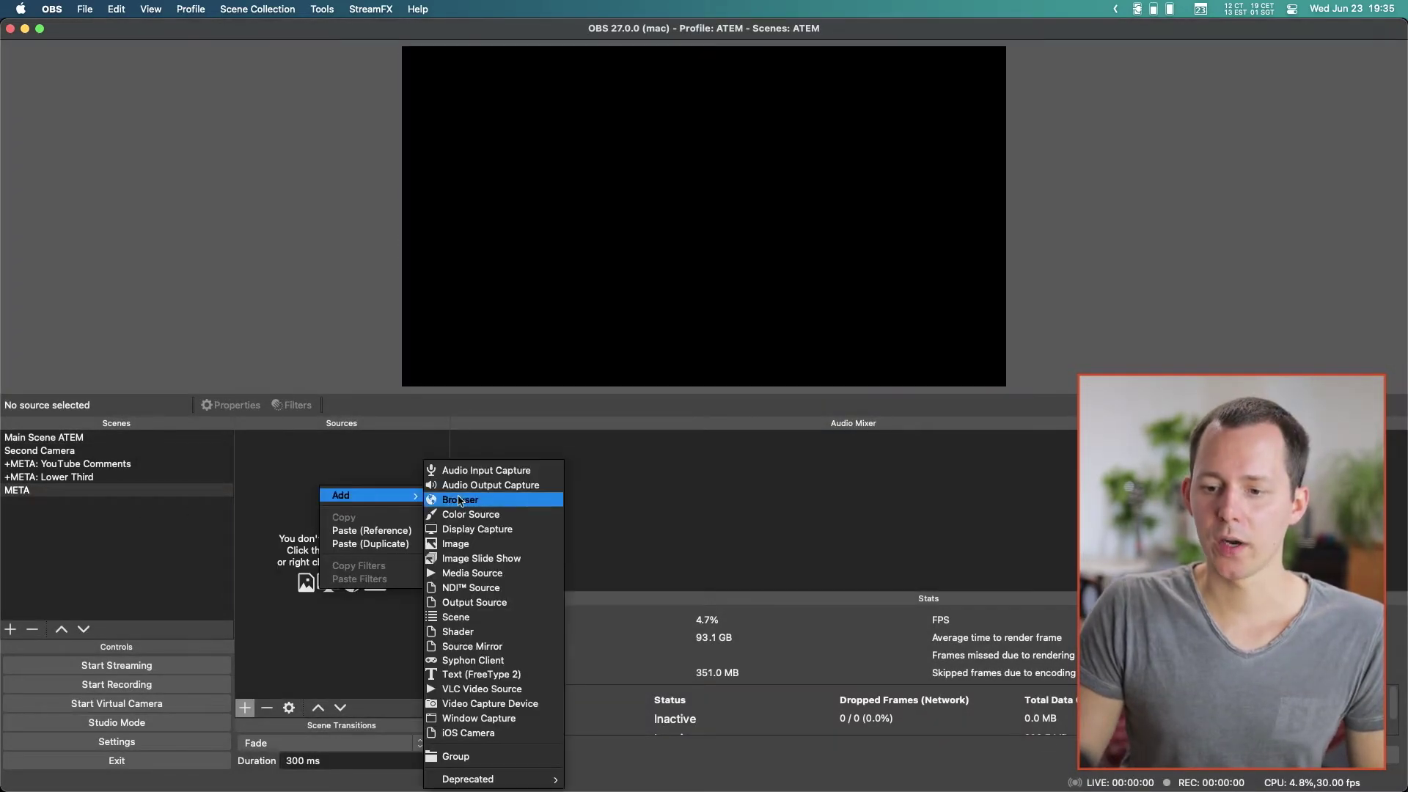
{"action": "left_click", "coordinate": [485, 623]}
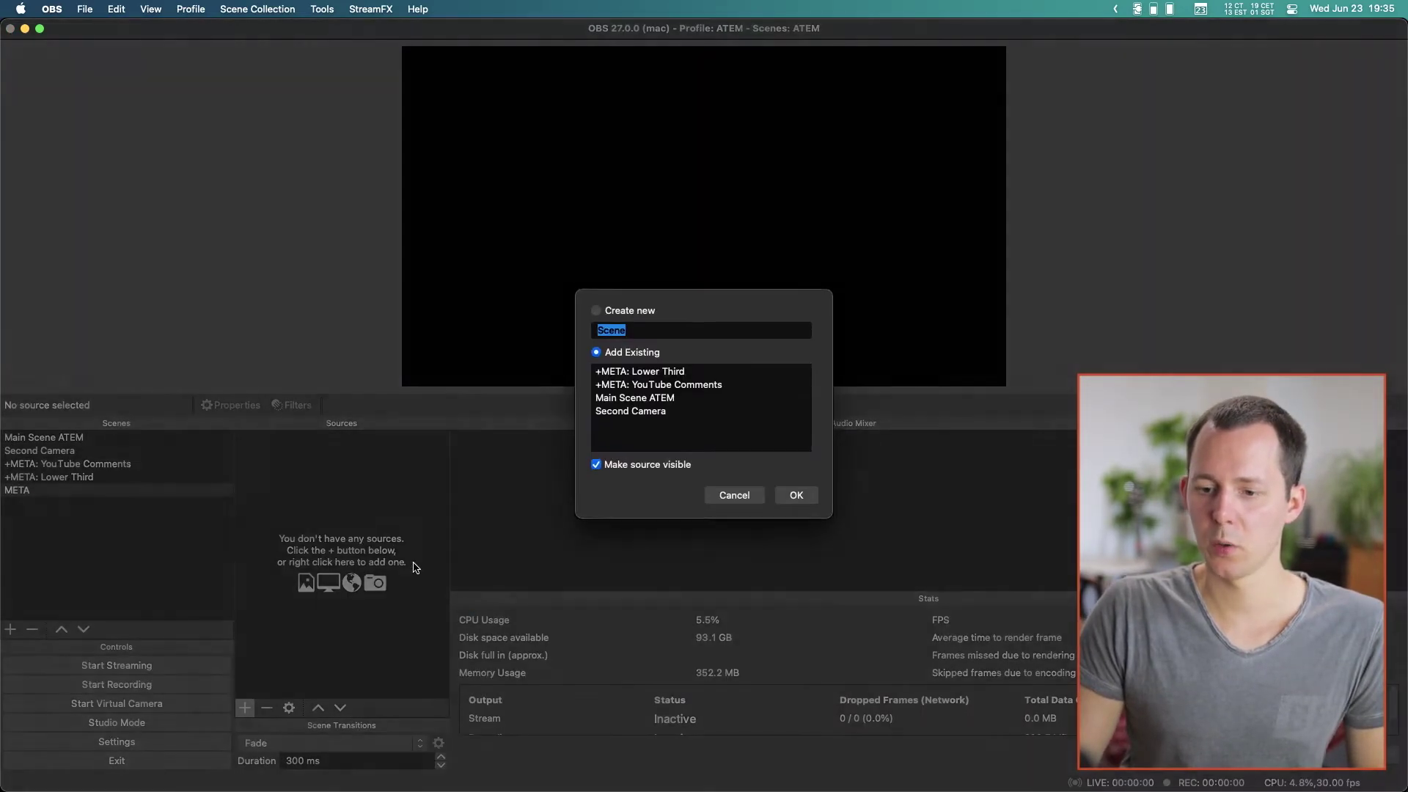
{"action": "left_click", "coordinate": [660, 375]}
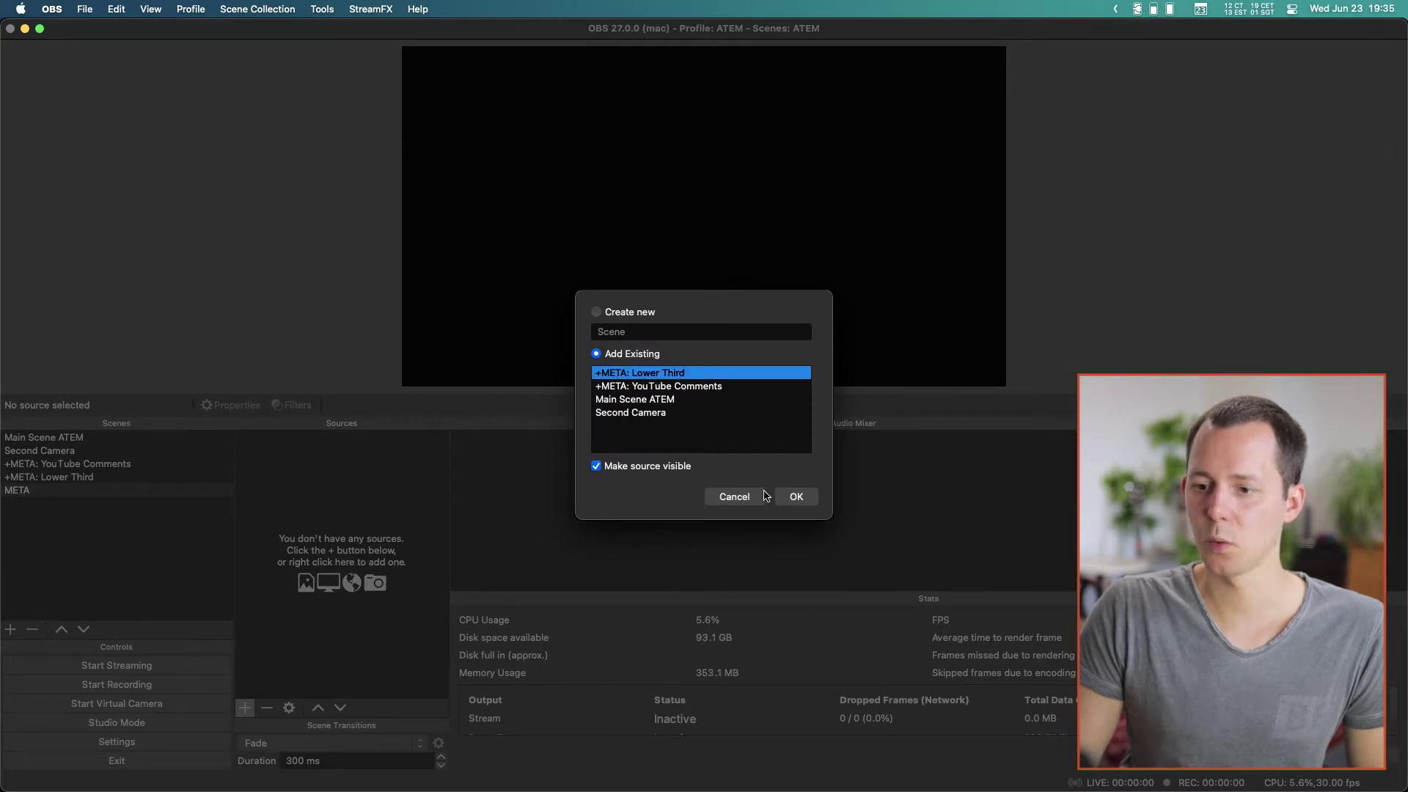
{"action": "left_click", "coordinate": [796, 496]}
Add the existing scene +META: YouTube Comments as a second source in the META scene
{"action": "right_click", "coordinate": [372, 492]}
{"action": "mouse_move", "coordinate": [425, 504]}
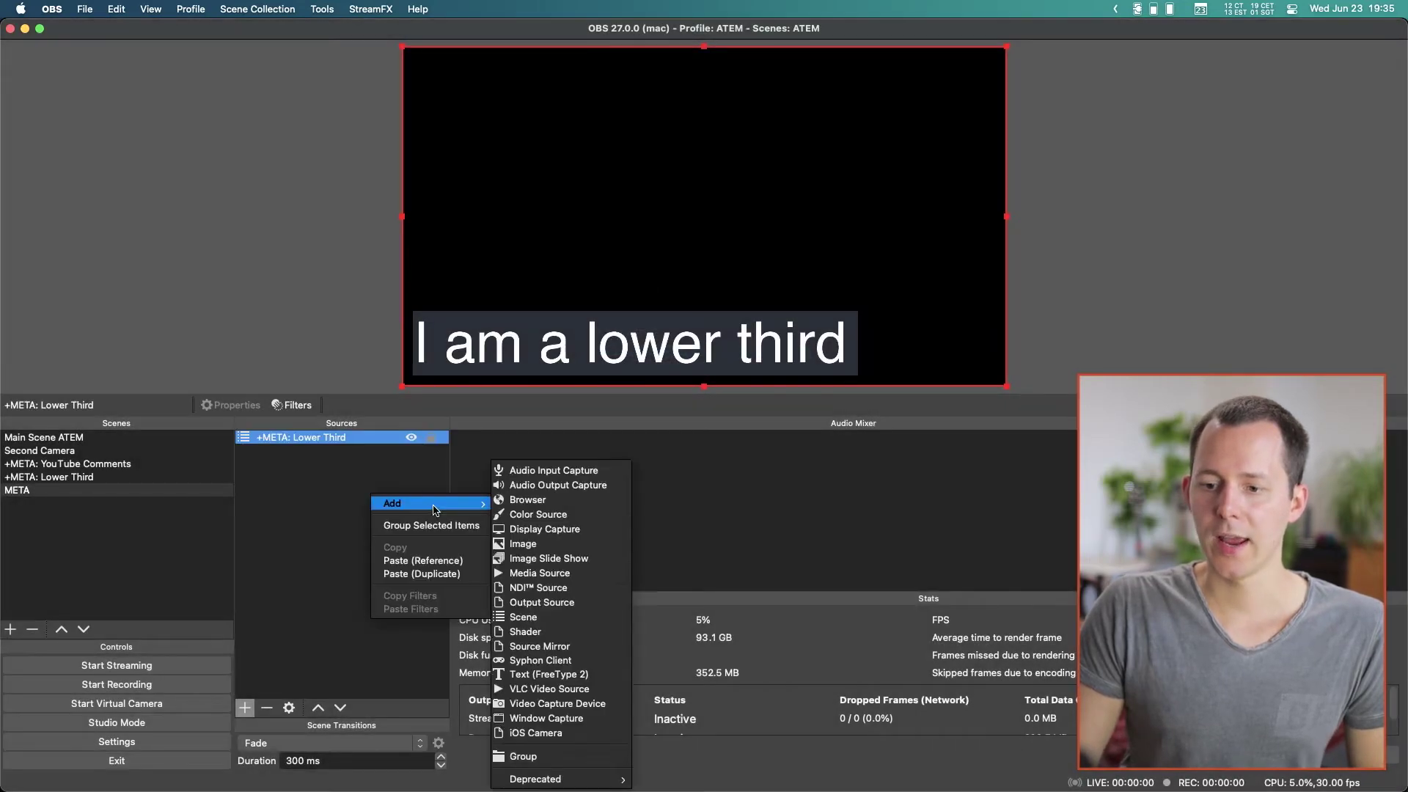
{"action": "left_click", "coordinate": [555, 617]}
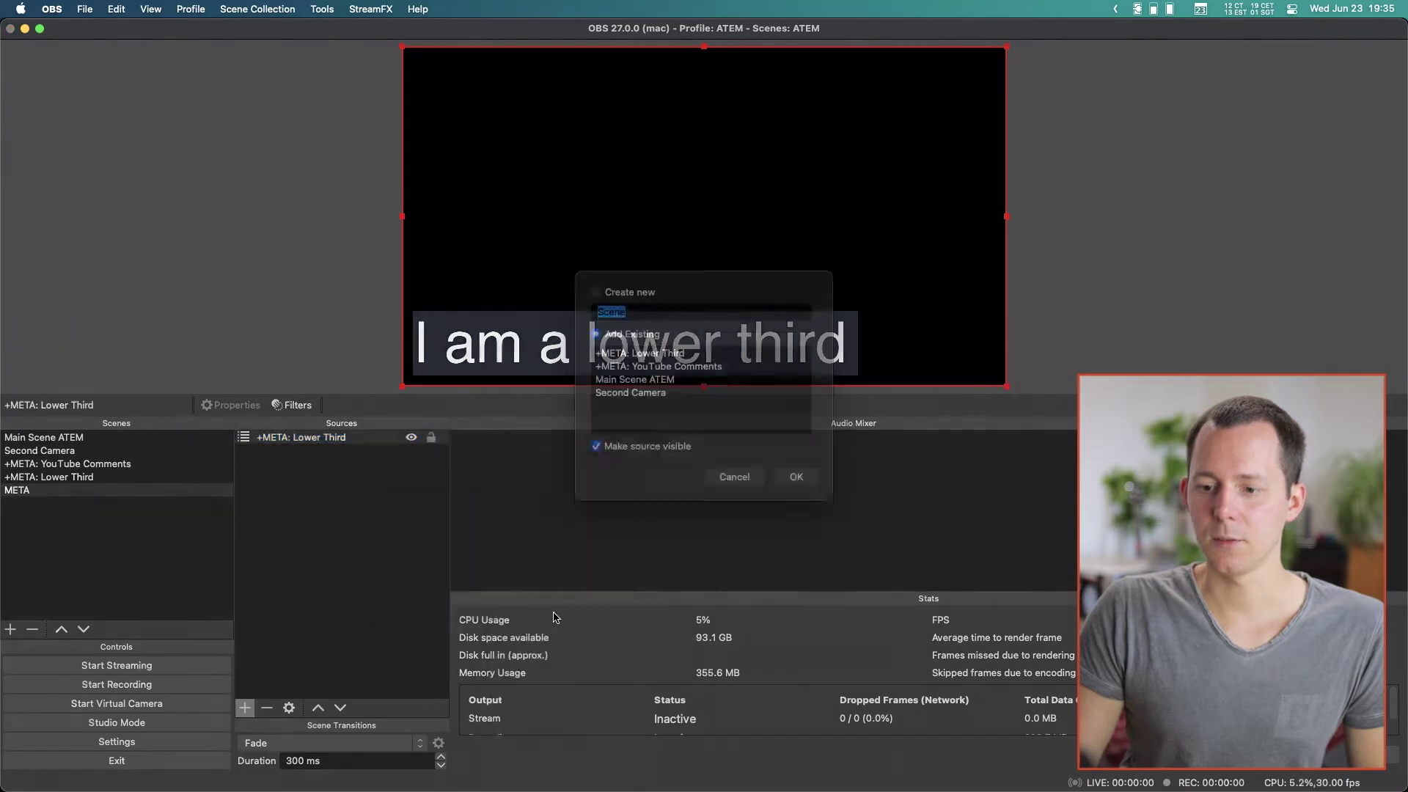
{"action": "left_click", "coordinate": [659, 389]}
{"action": "left_click", "coordinate": [798, 499]}
{"action": "left_click", "coordinate": [311, 450]}
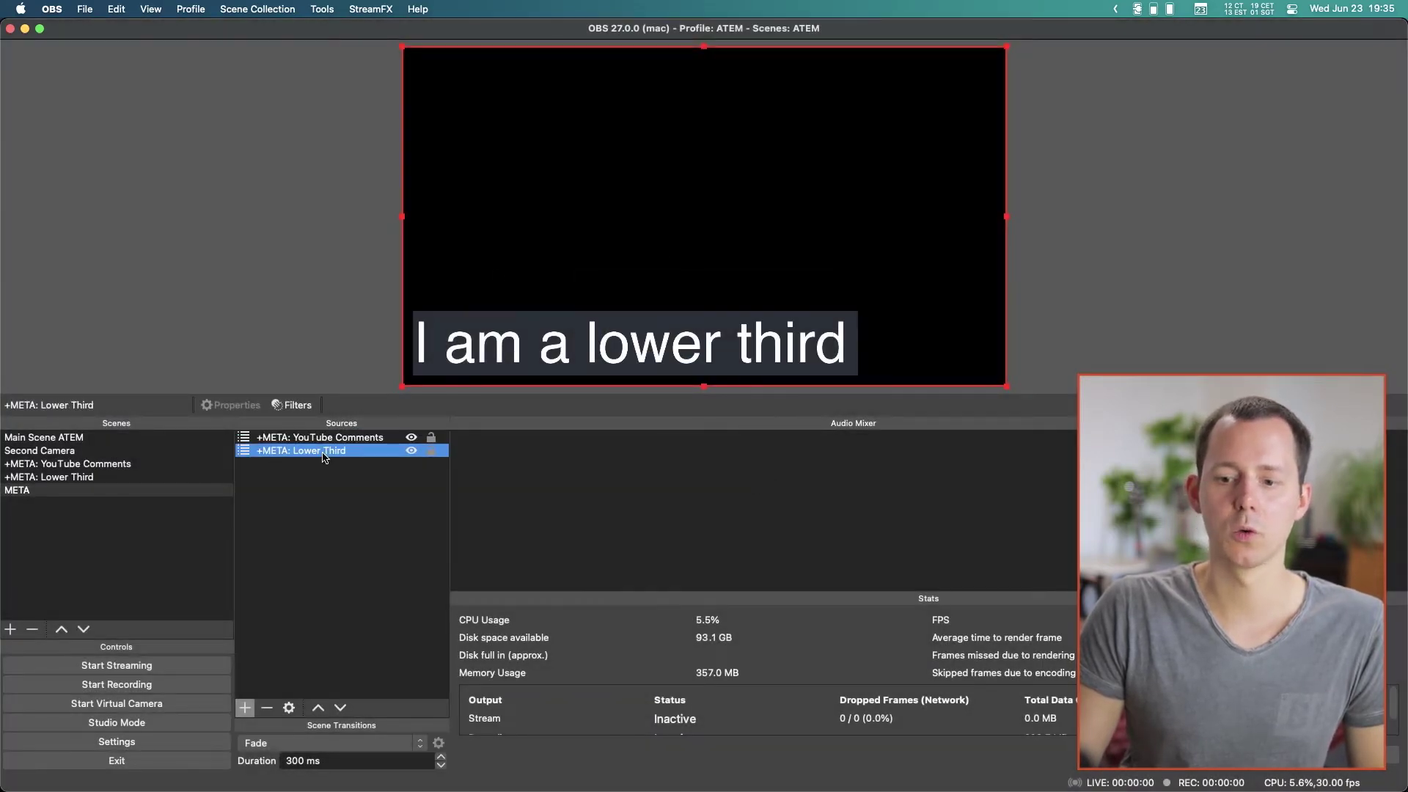
{"action": "left_click", "coordinate": [311, 440]}
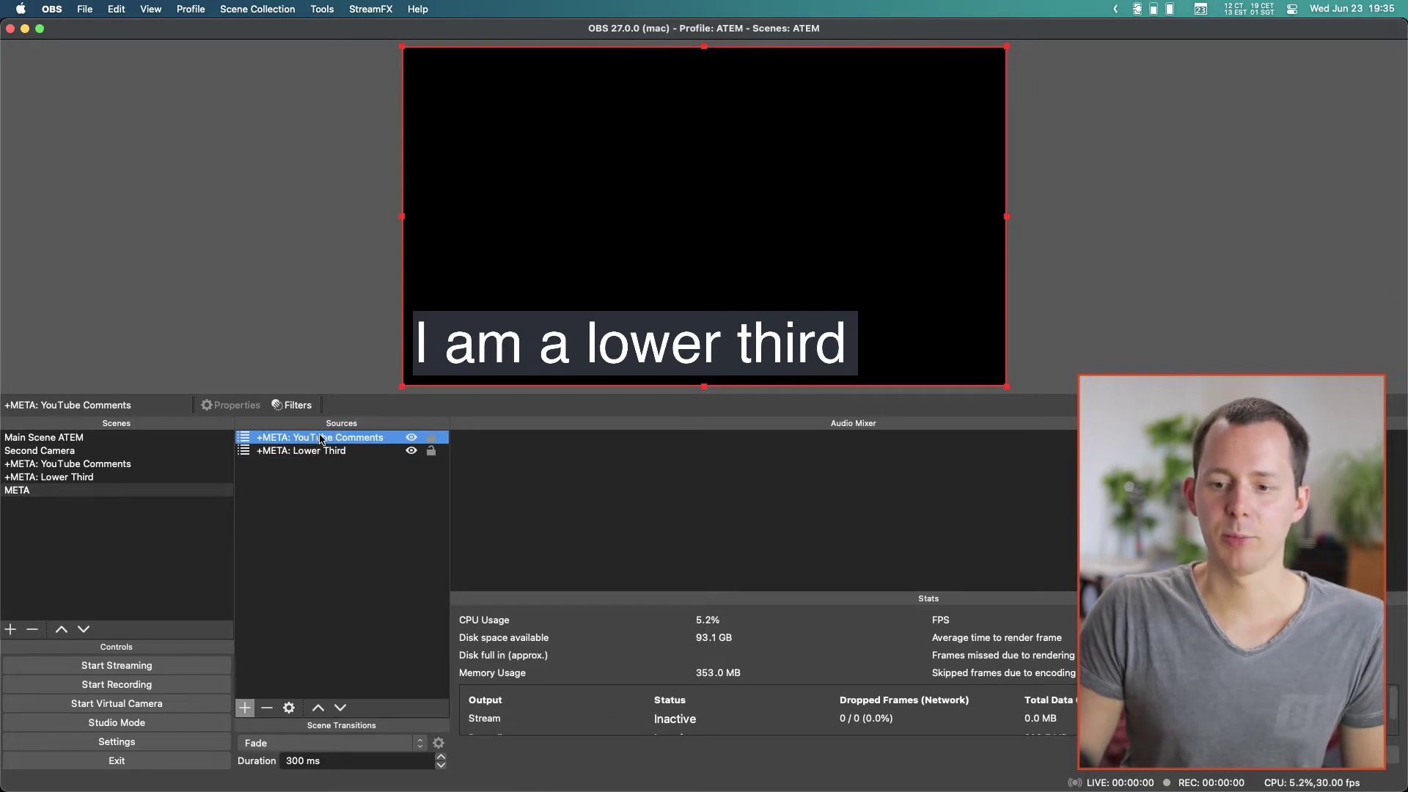
{"action": "left_click", "coordinate": [29, 492]}
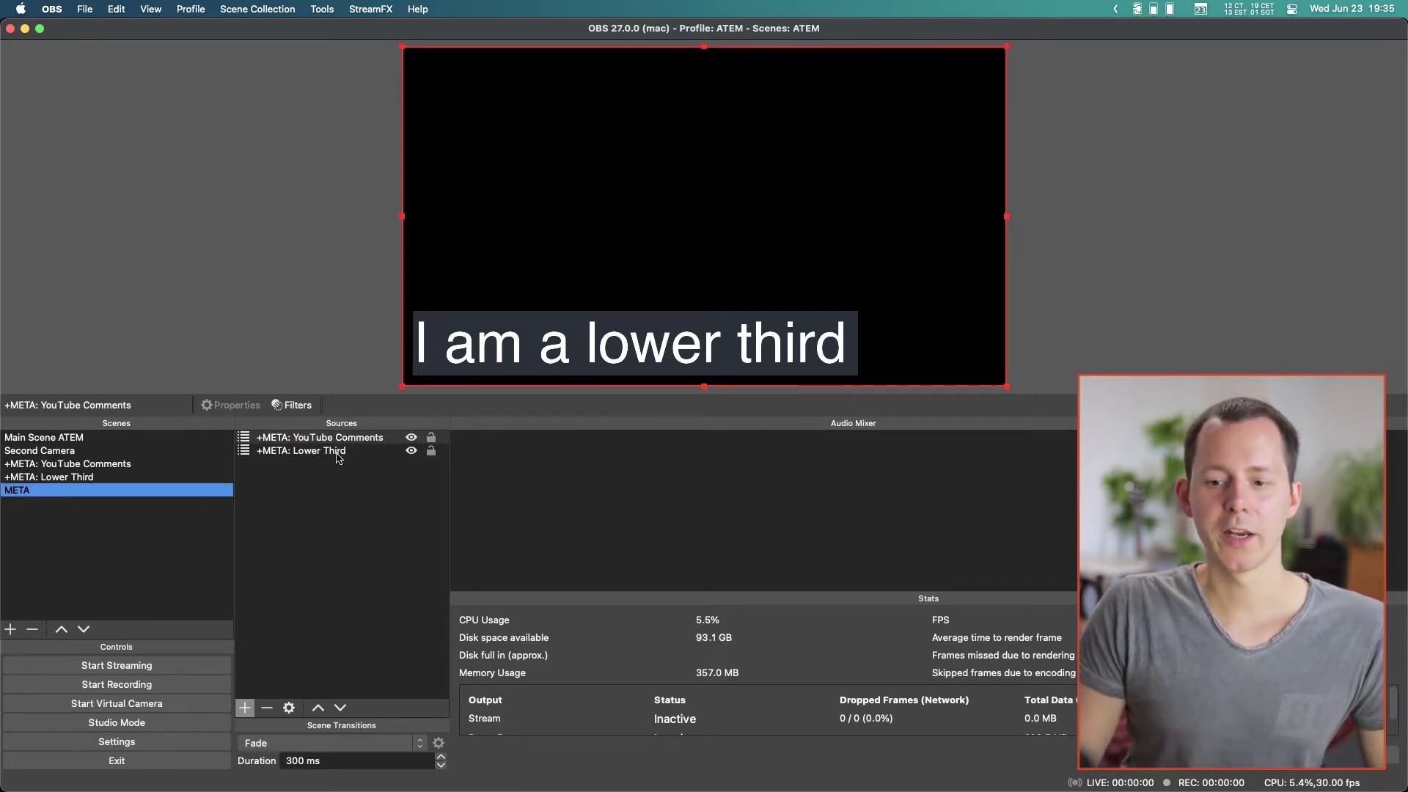
{"action": "left_click", "coordinate": [305, 454]}
{"action": "left_click", "coordinate": [293, 437]}
{"action": "left_click", "coordinate": [32, 496]}
Add the existing META scene as a source in the Main Scene ATEM scene
{"action": "left_click", "coordinate": [44, 437]}
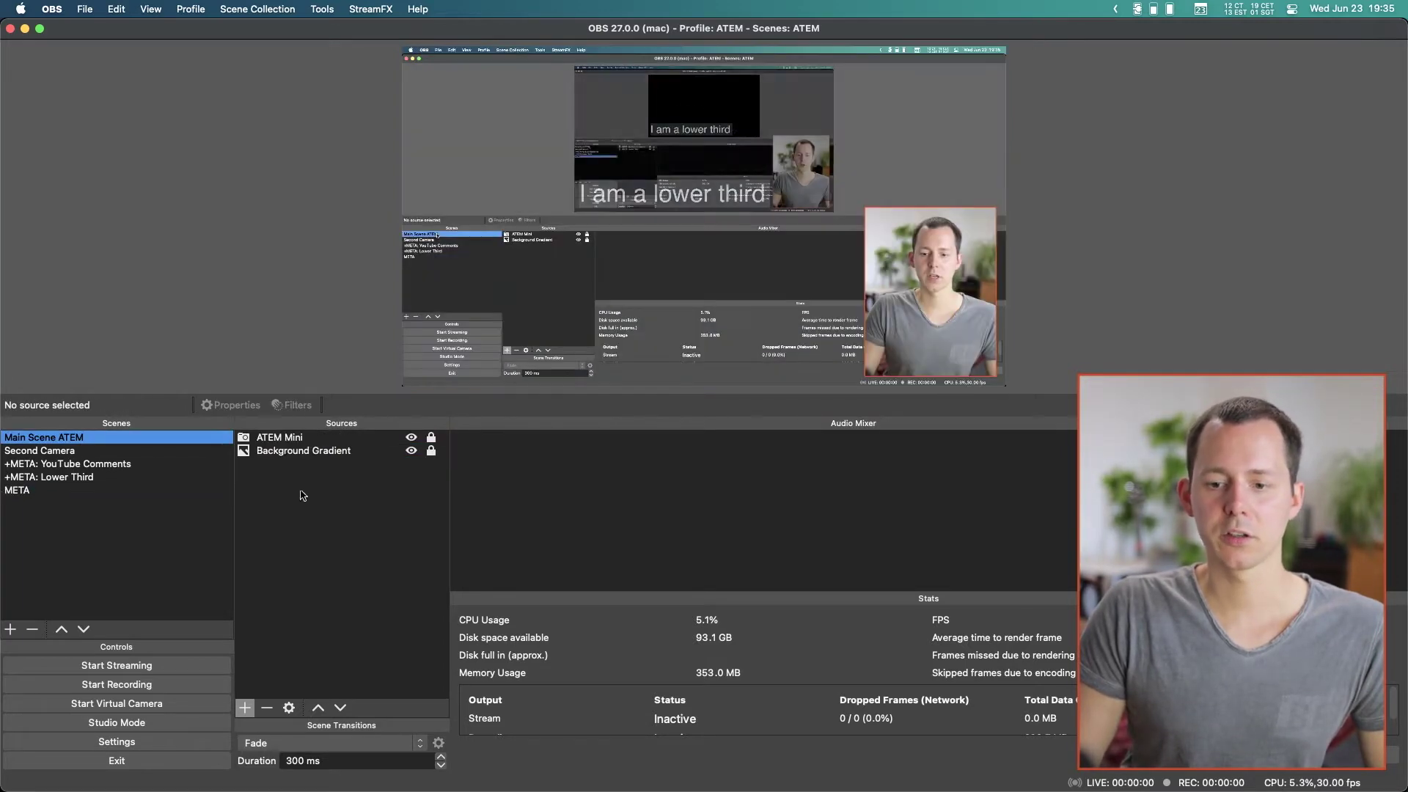
{"action": "right_click", "coordinate": [313, 511]}
{"action": "mouse_move", "coordinate": [372, 525]}
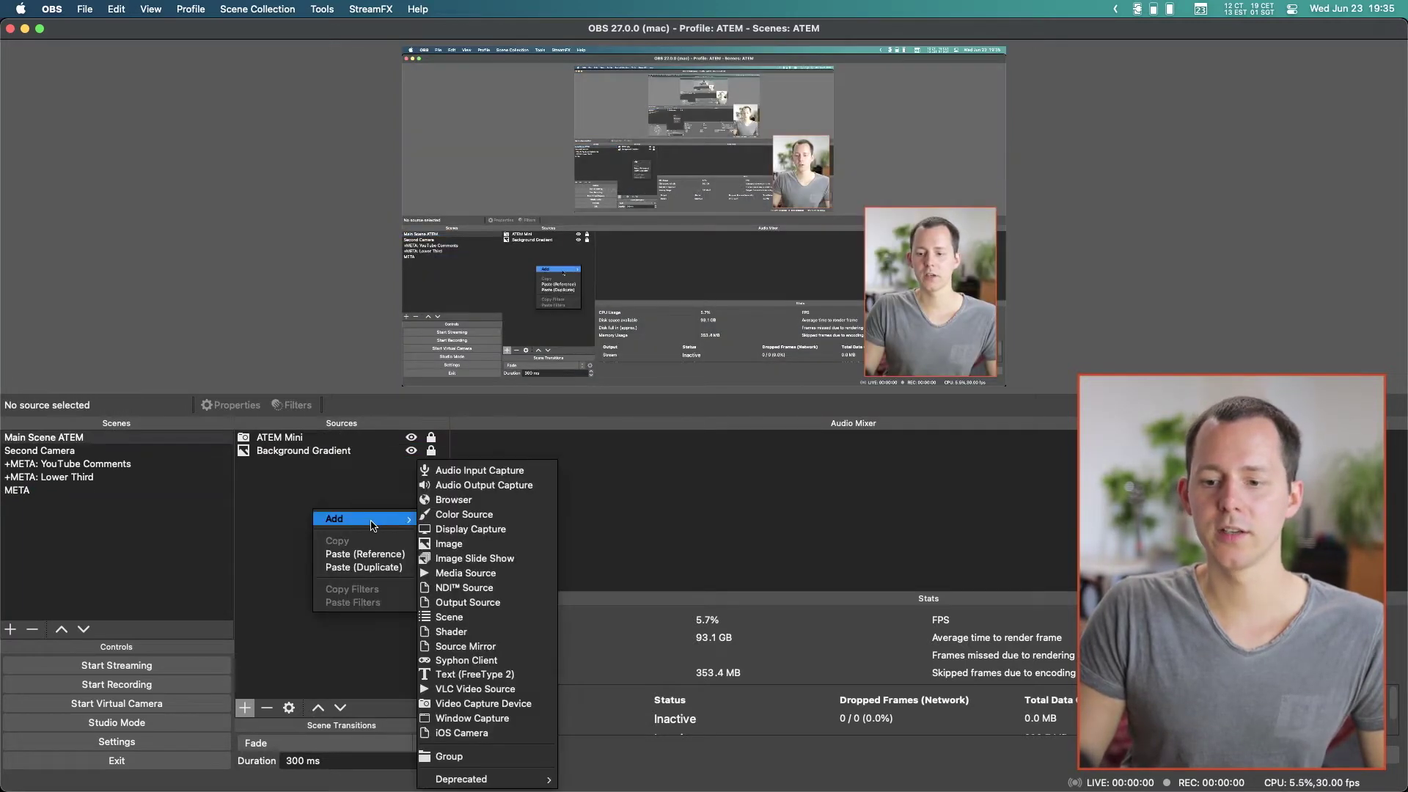
{"action": "left_click", "coordinate": [455, 617]}
{"action": "left_click", "coordinate": [668, 401]}
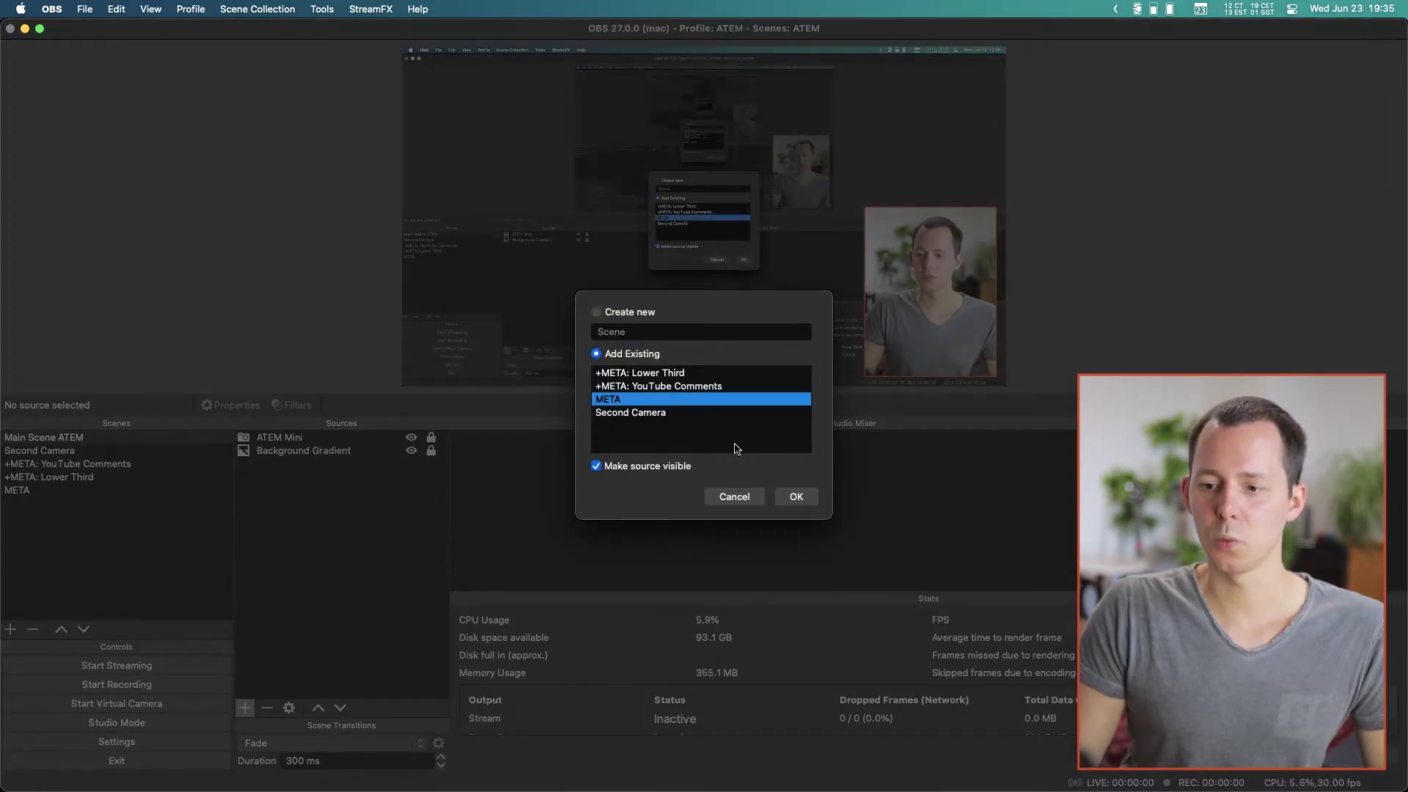
{"action": "left_click", "coordinate": [797, 498]}
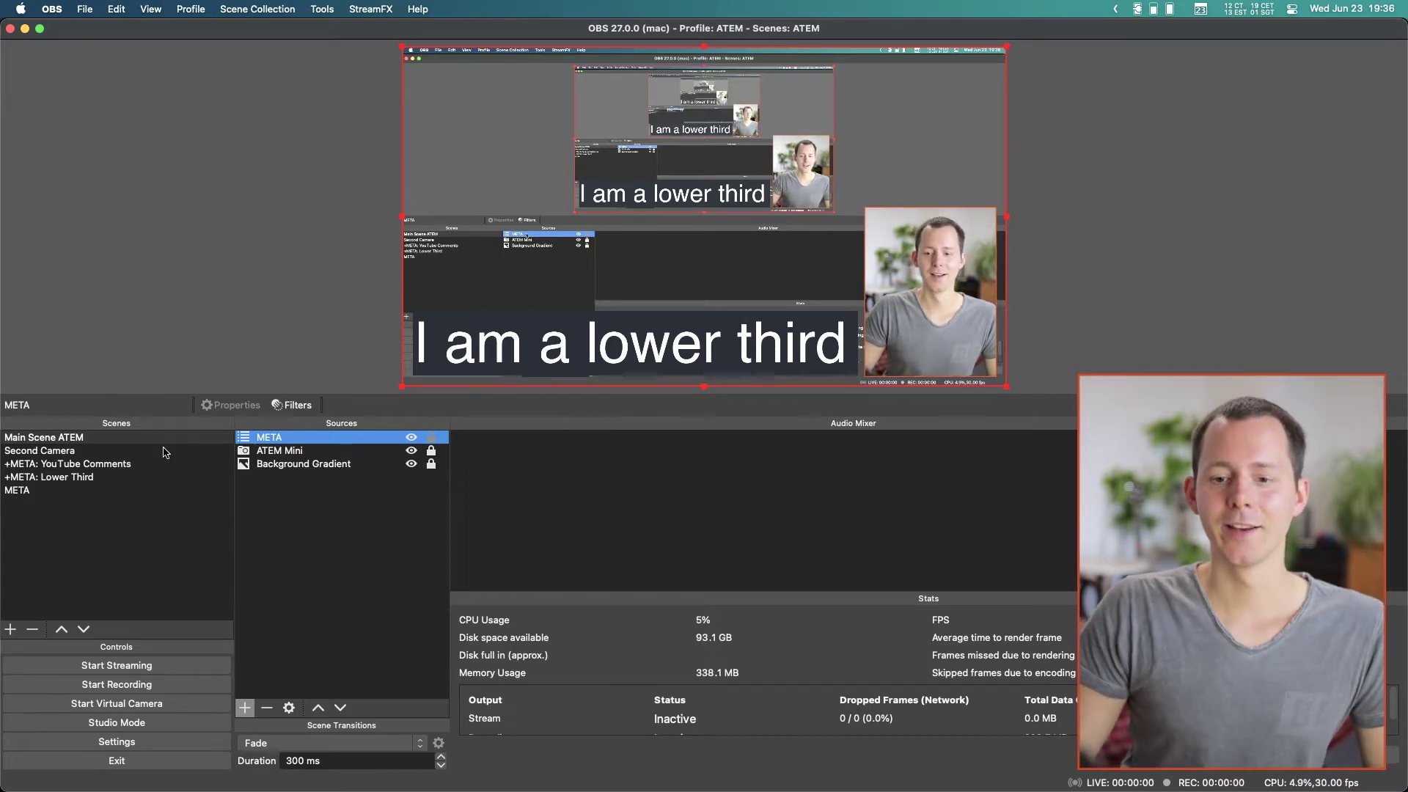
{"action": "left_click", "coordinate": [137, 451]}
{"action": "left_click", "coordinate": [102, 438]}
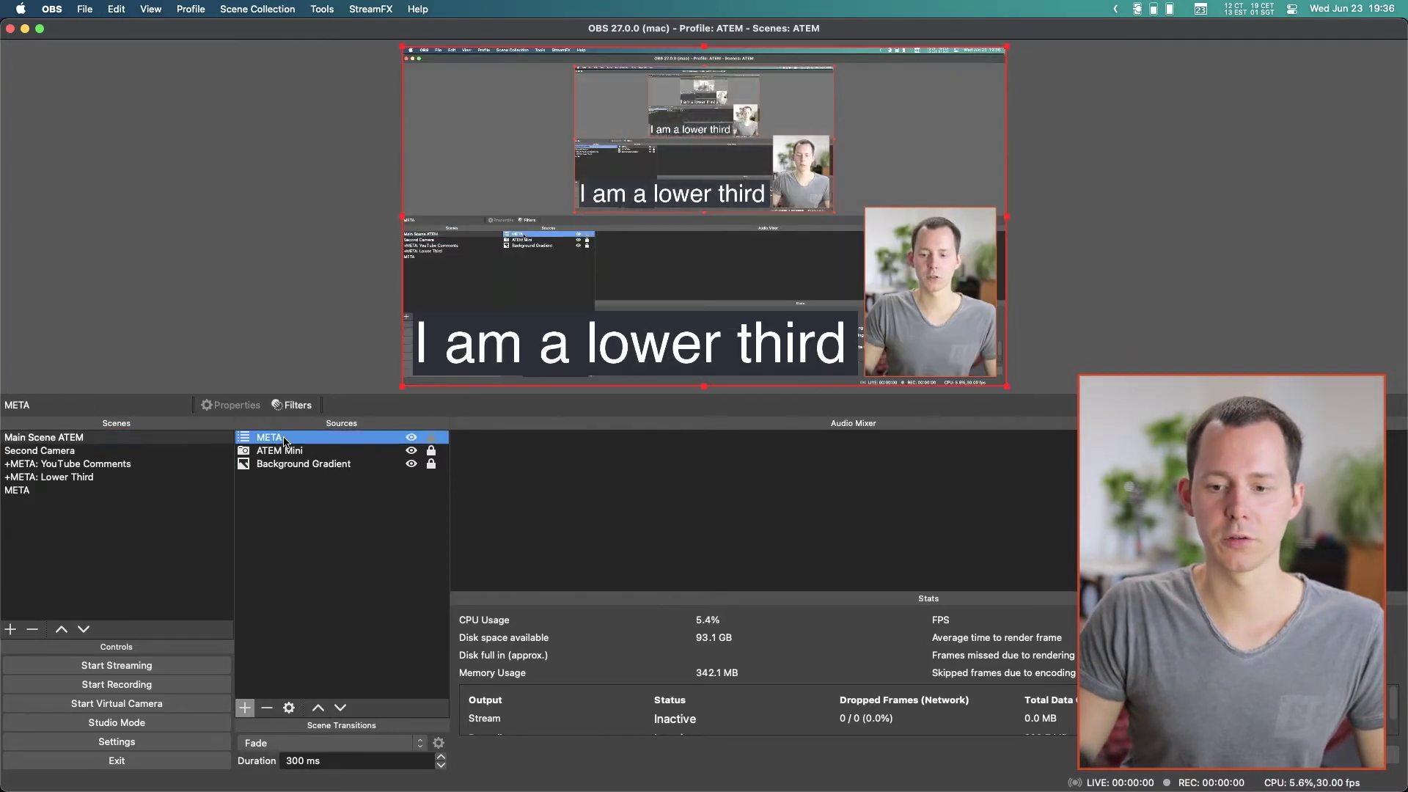
{"action": "left_click", "coordinate": [103, 451]}
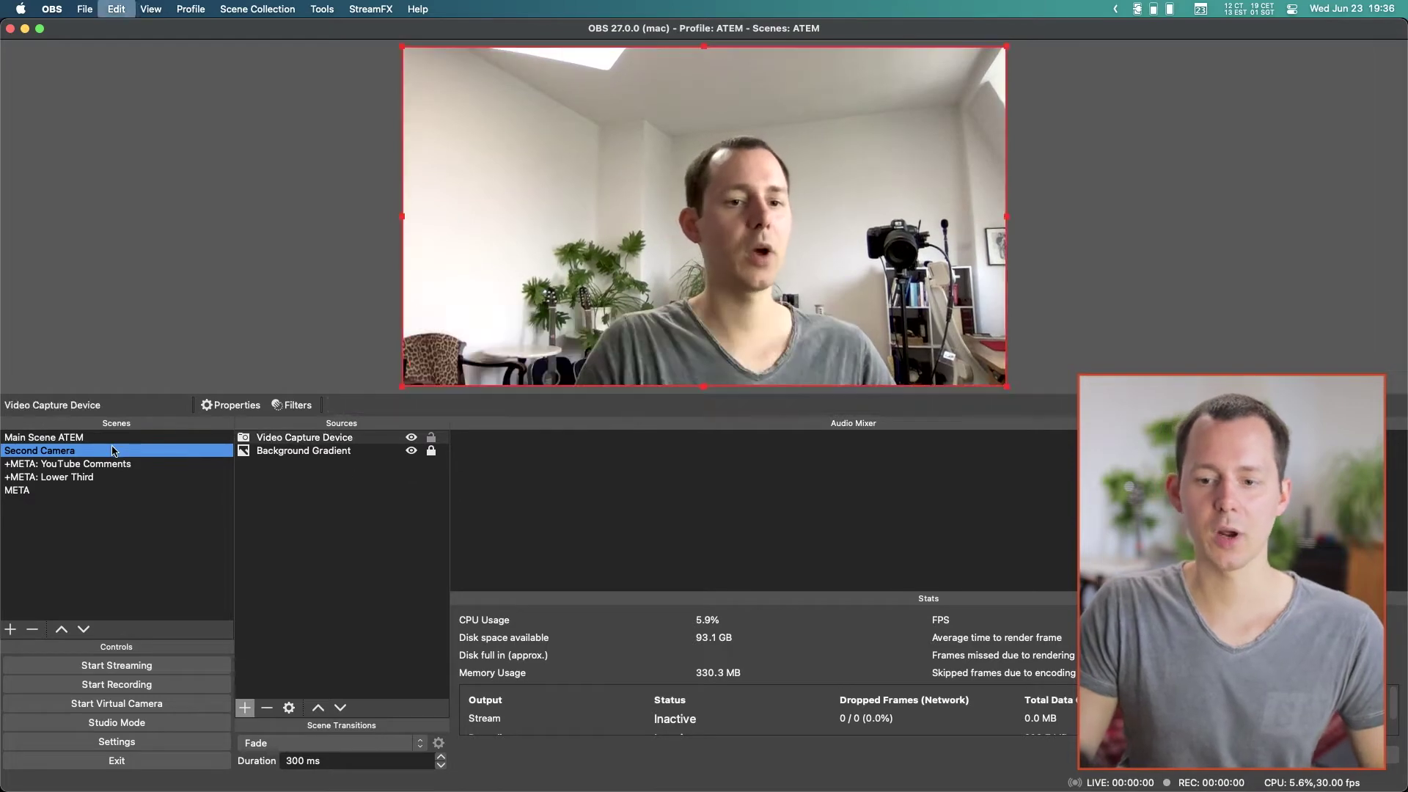
Copy the META source from Main Scene ATEM and paste it as a reference into the Second Camera scene
{"action": "left_click", "coordinate": [110, 437]}
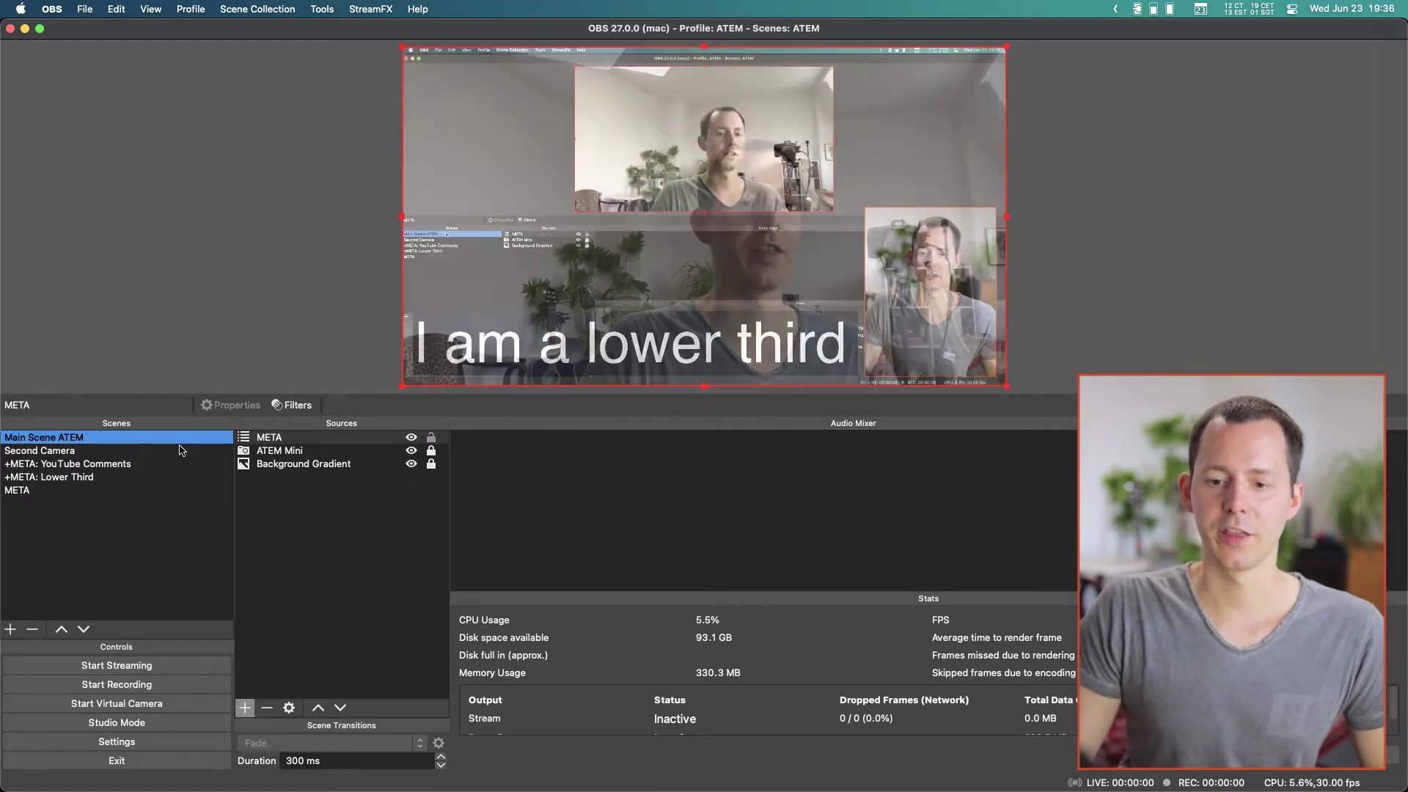
{"action": "left_click", "coordinate": [275, 438]}
{"action": "right_click", "coordinate": [276, 438]}
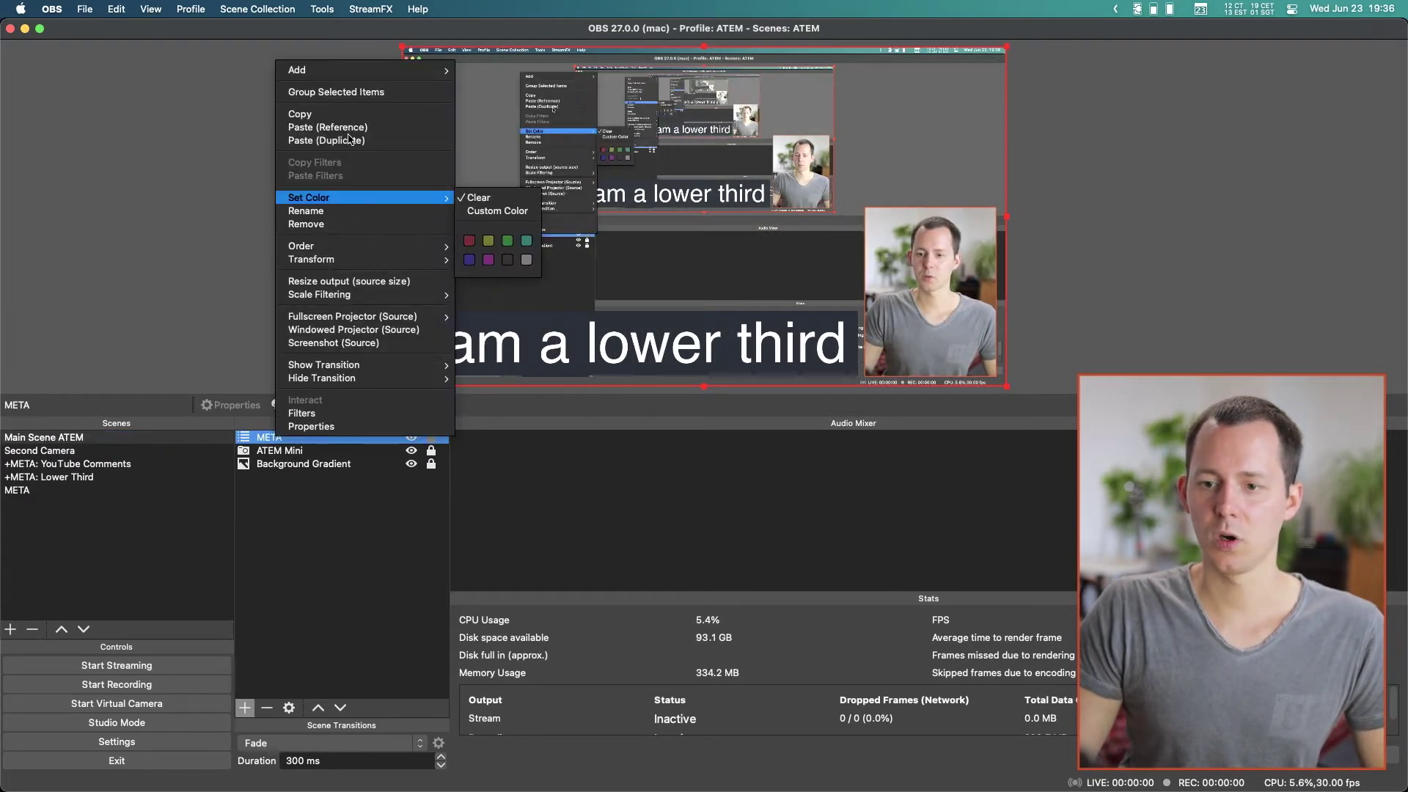
{"action": "left_click", "coordinate": [325, 114]}
{"action": "left_click", "coordinate": [41, 450]}
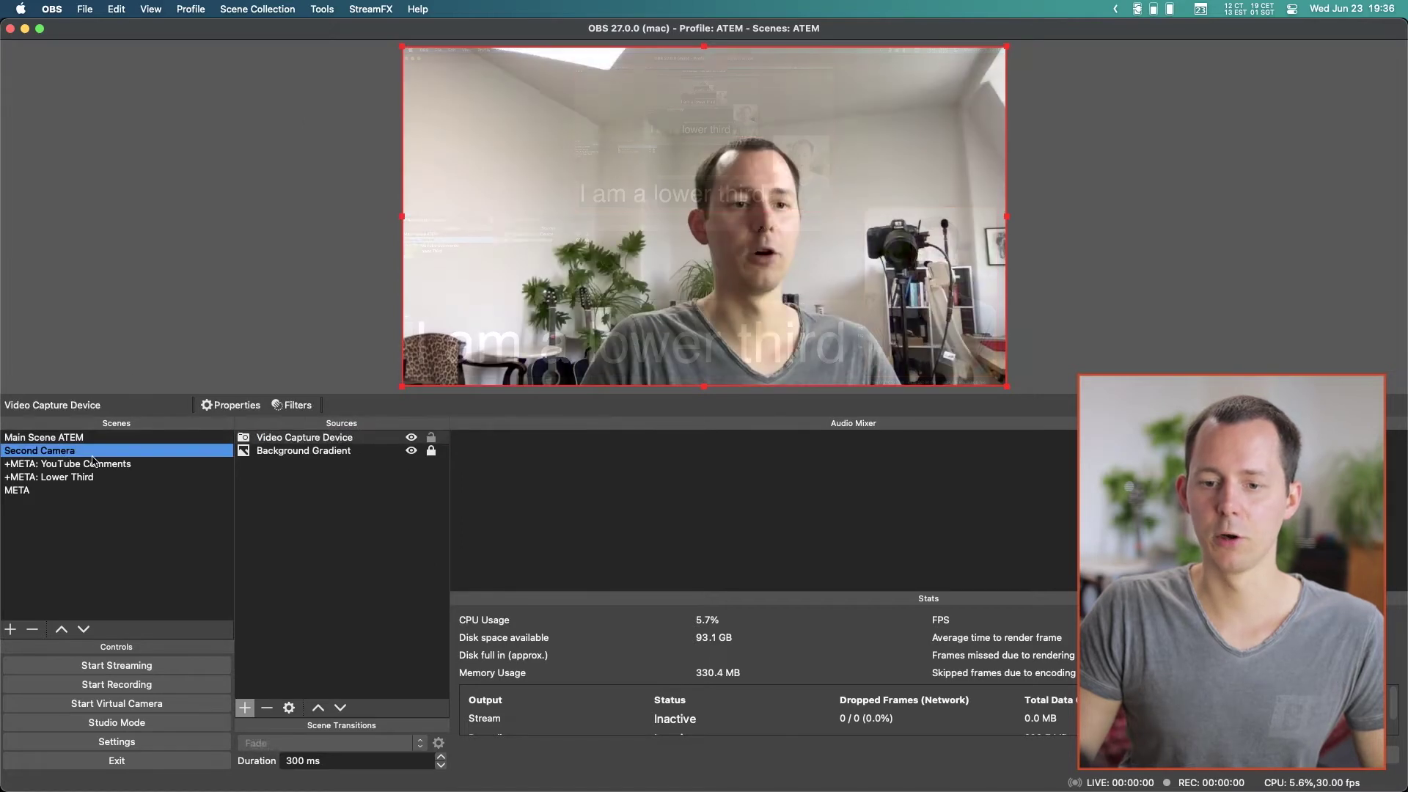
{"action": "right_click", "coordinate": [306, 511]}
{"action": "mouse_move", "coordinate": [330, 521]}
{"action": "left_click", "coordinate": [347, 575]}
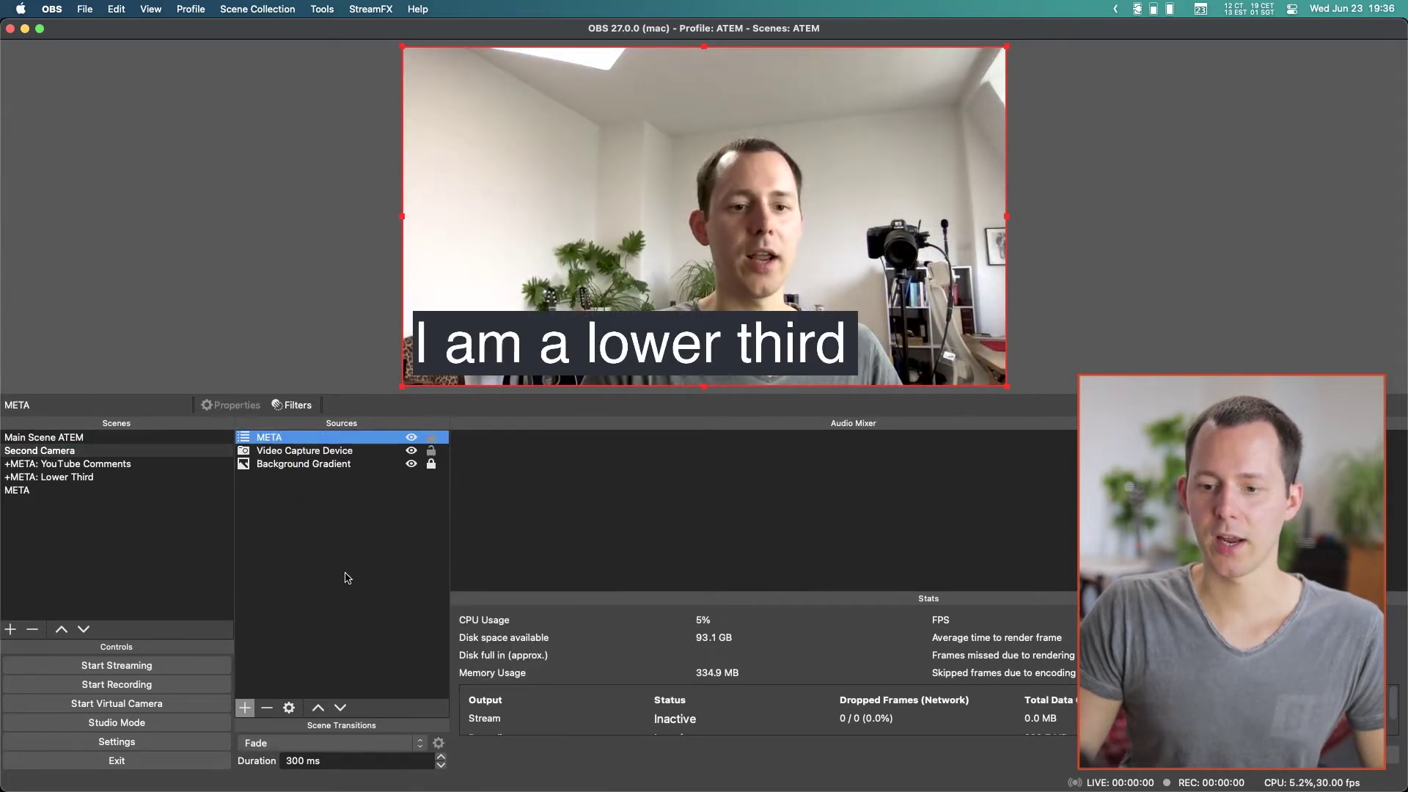
{"action": "left_click", "coordinate": [310, 489]}
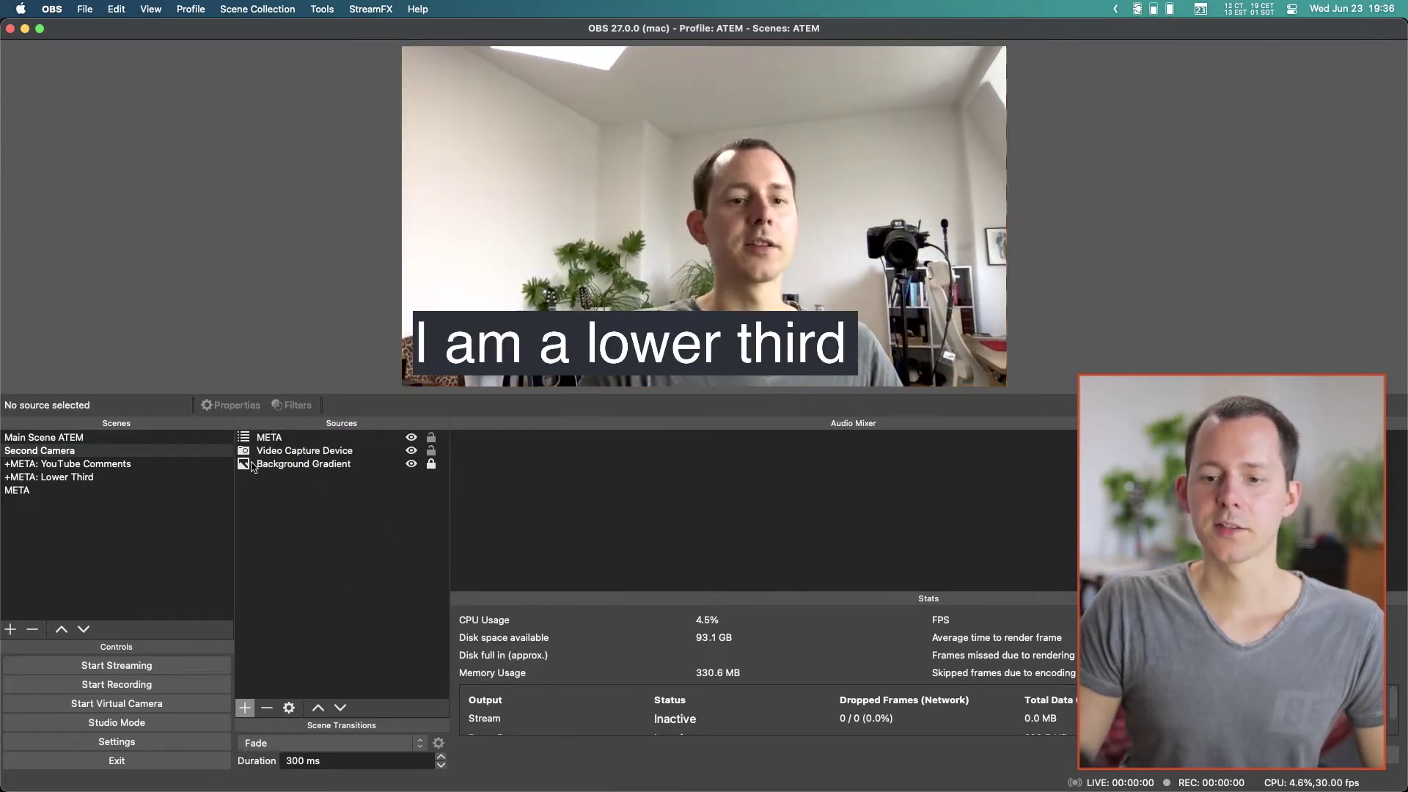
Examine how the META overlays appear in the Second Camera, META and Main Scene ATEM scenes
{"action": "left_click", "coordinate": [298, 439]}
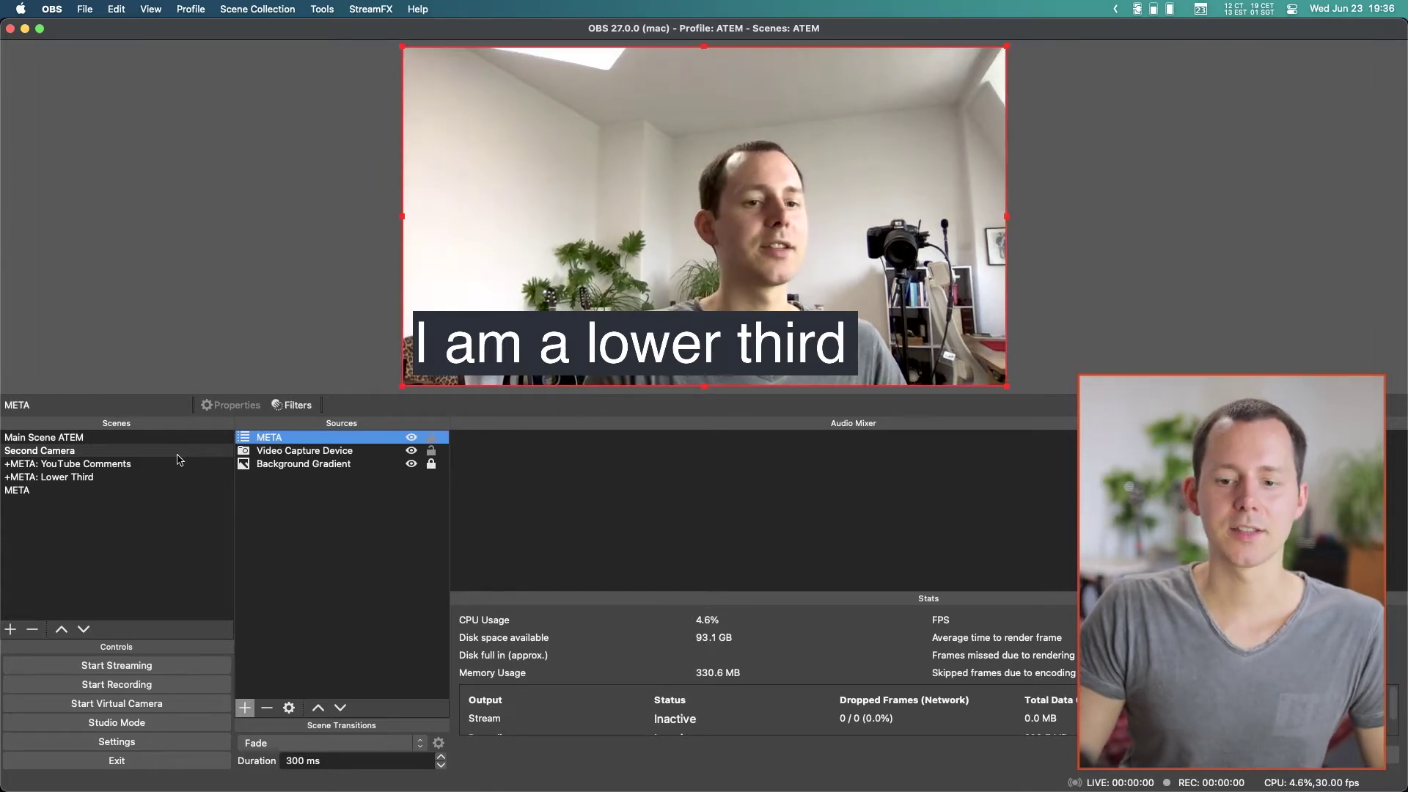
{"action": "left_click", "coordinate": [103, 449]}
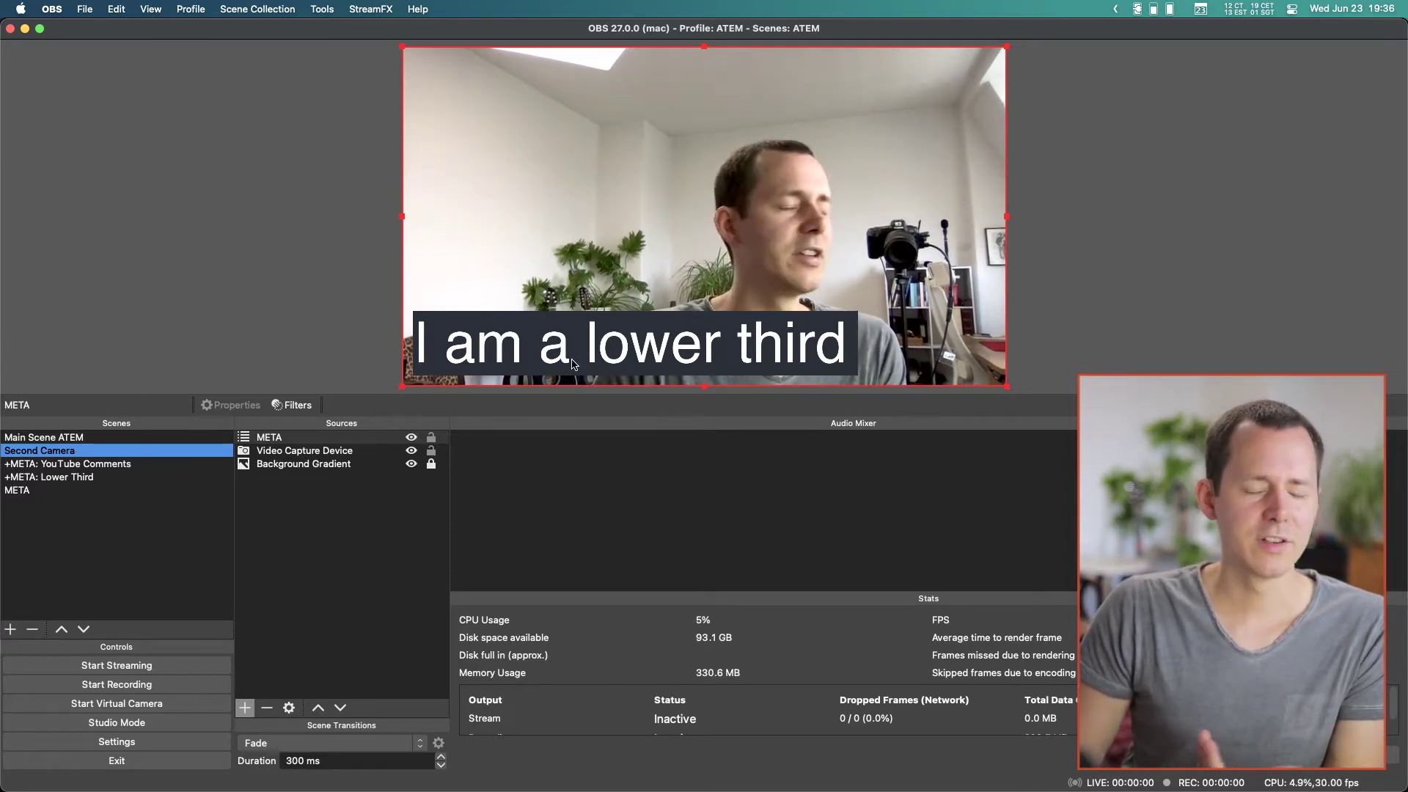
{"action": "left_click", "coordinate": [27, 491]}
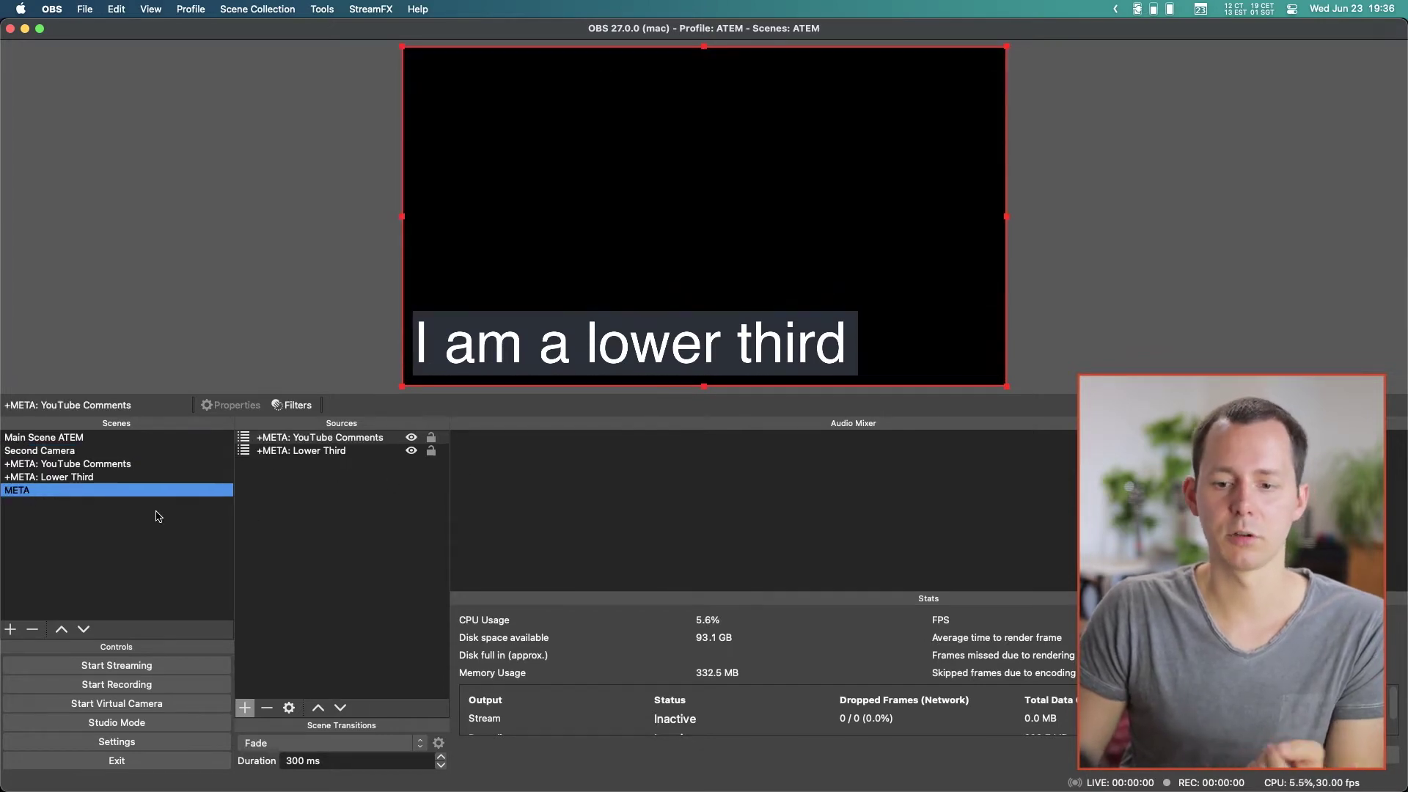
{"action": "left_click", "coordinate": [38, 437]}
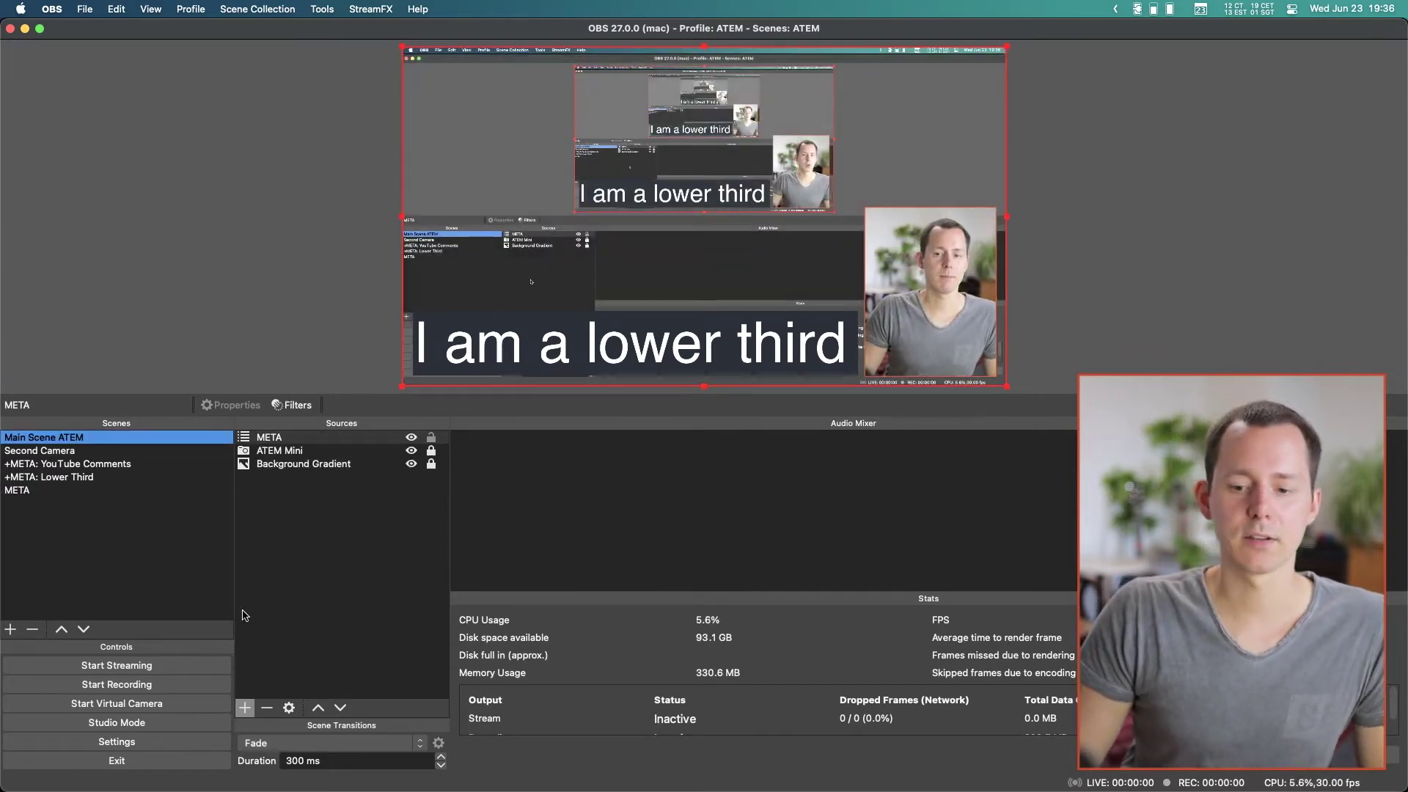
Enable Studio Mode, hide the +META: Lower Third source in the META scene, and return to Main Scene ATEM
{"action": "left_click", "coordinate": [155, 723]}
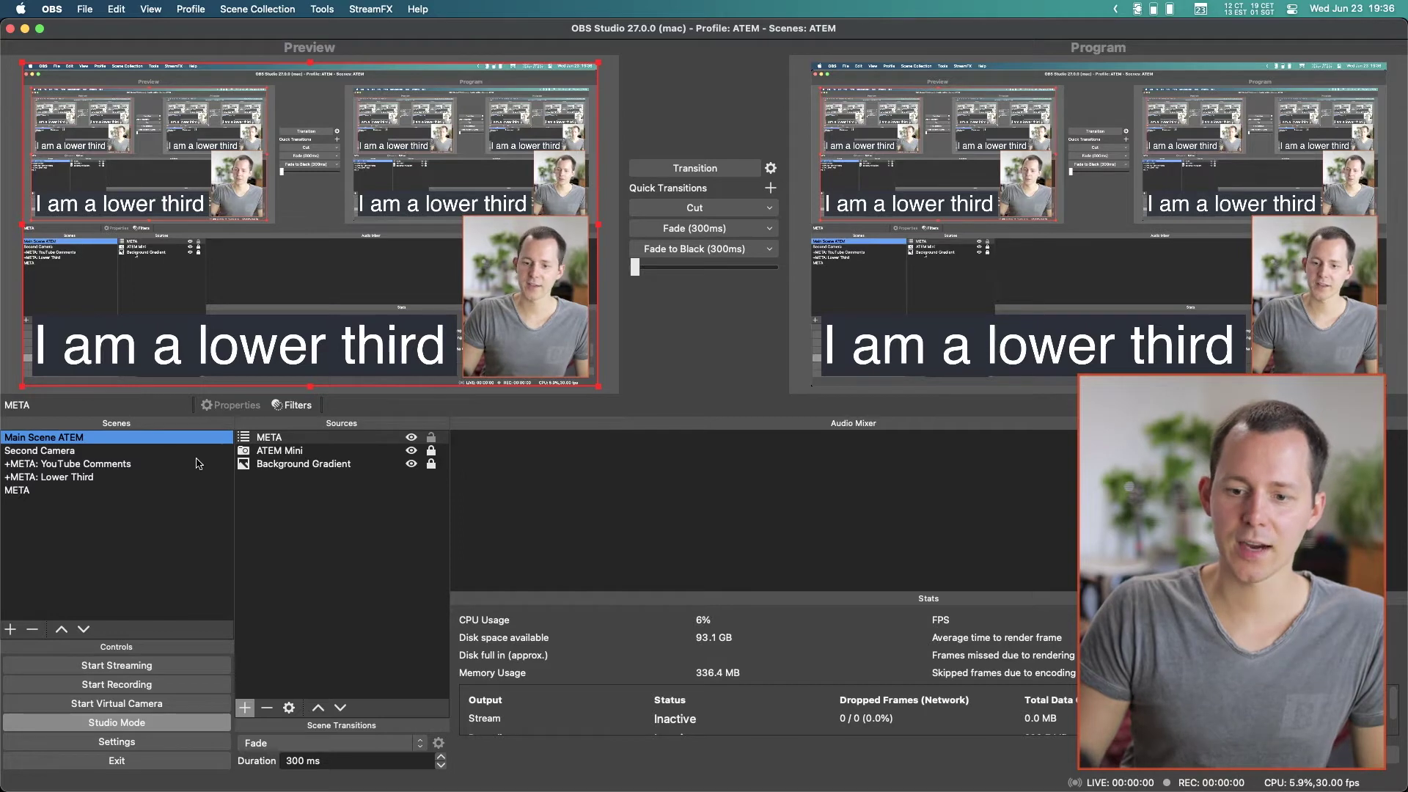
{"action": "left_click", "coordinate": [43, 490]}
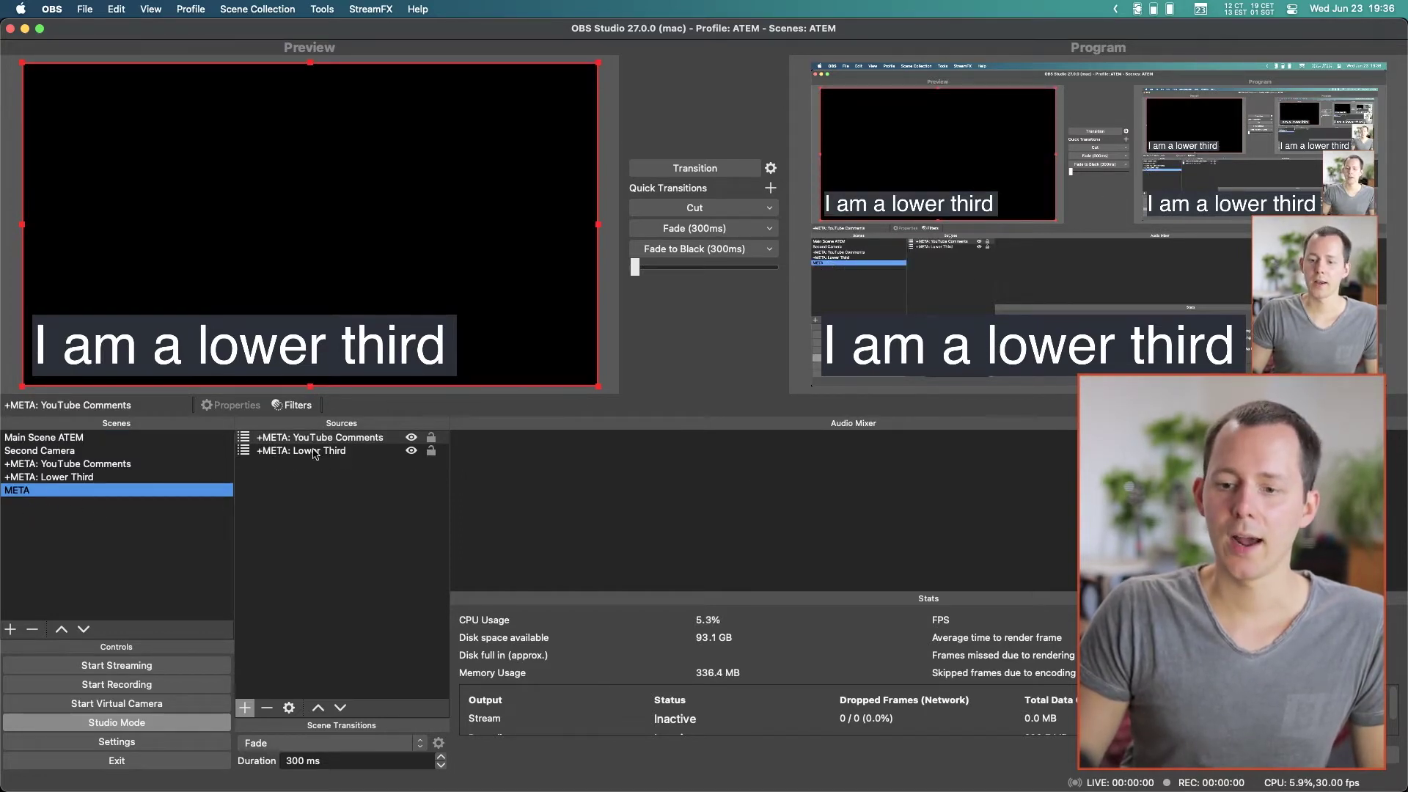
{"action": "left_click", "coordinate": [411, 451]}
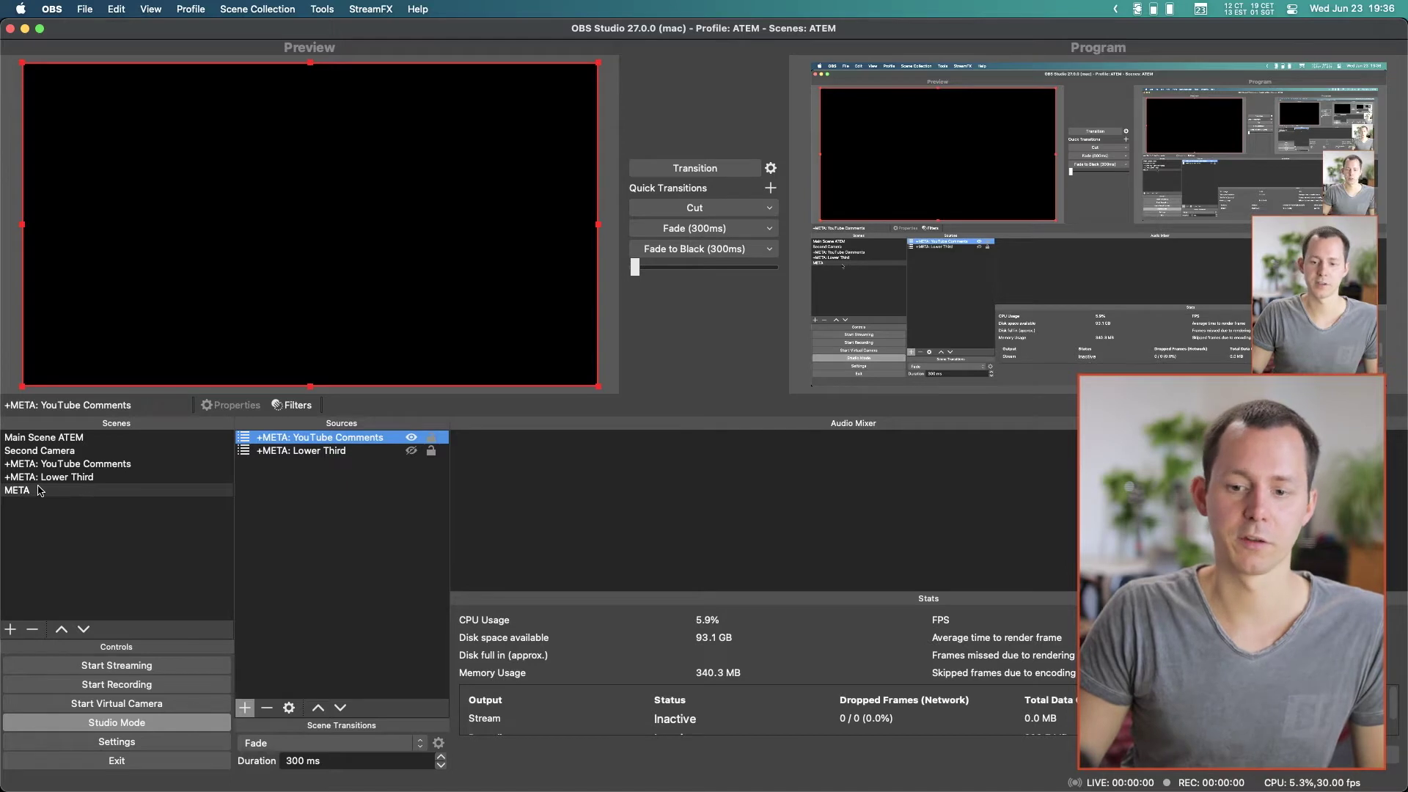
{"action": "left_click", "coordinate": [80, 438]}
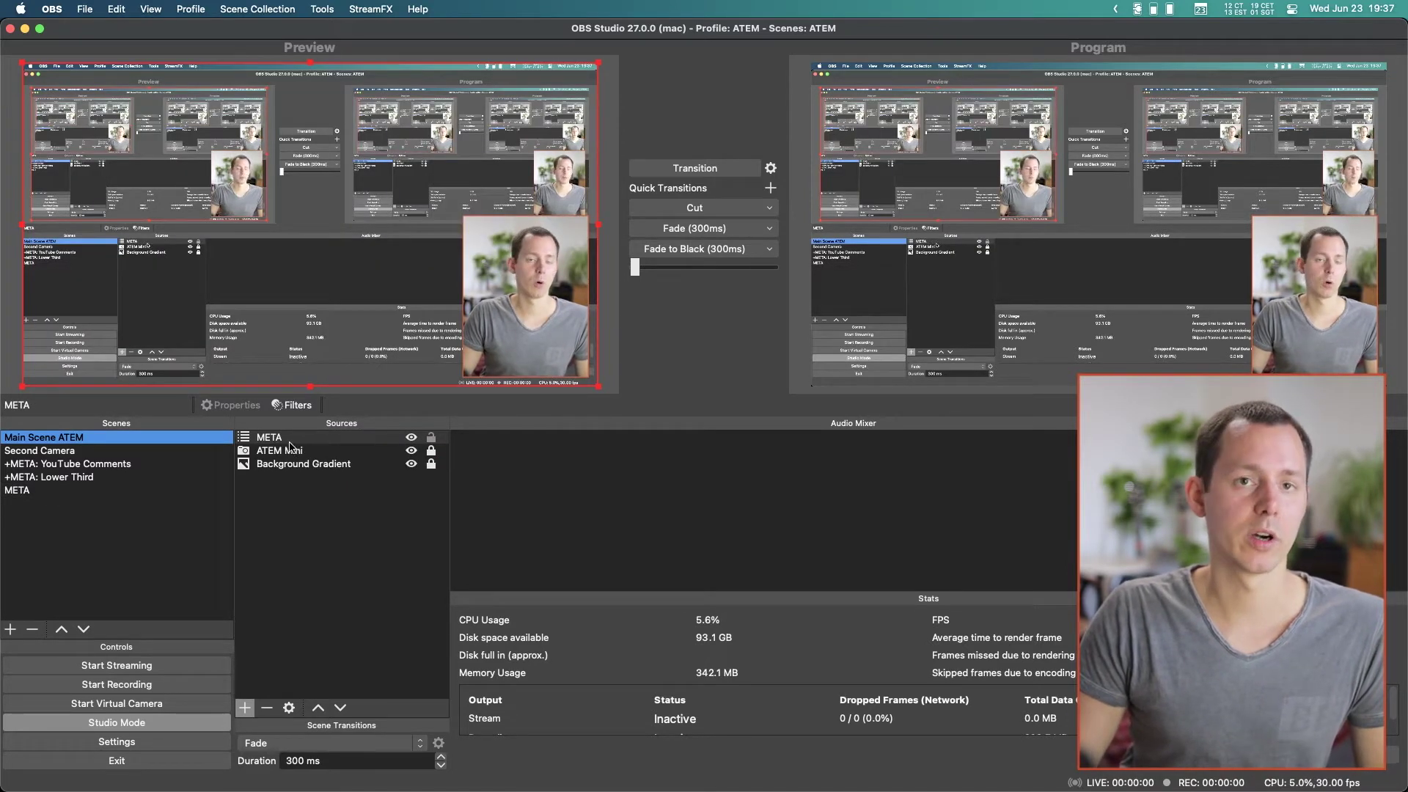
Show the +META: Lower Third source in the META scene again and turn off Studio Mode from Main Scene ATEM
{"action": "key", "text": "Down"}
{"action": "key", "text": "Down"}
{"action": "key", "text": "Down"}
{"action": "key", "text": "Down"}
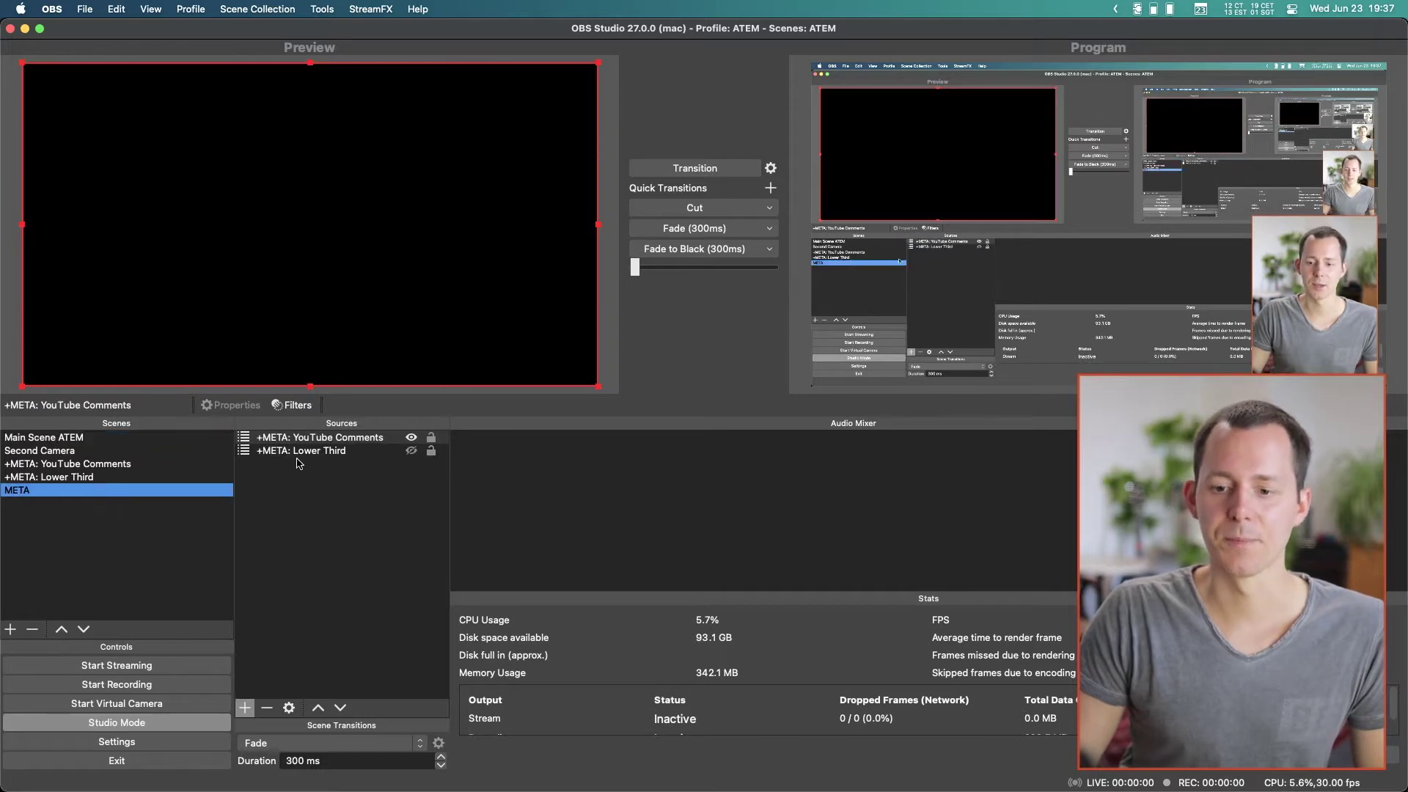
{"action": "left_click", "coordinate": [411, 451]}
{"action": "key", "text": "Up"}
{"action": "key", "text": "Up"}
{"action": "key", "text": "Up"}
{"action": "key", "text": "Up"}
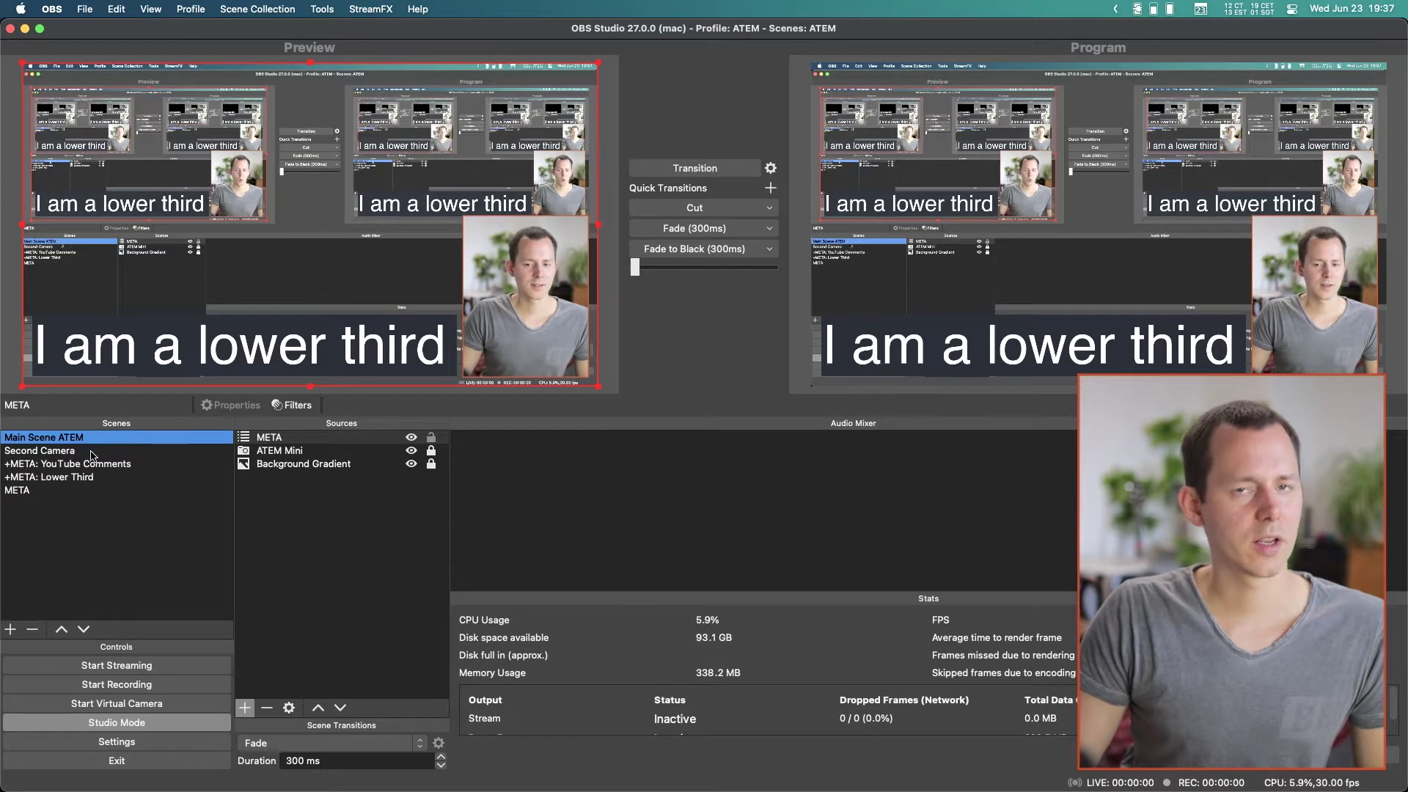
{"action": "left_click", "coordinate": [168, 718]}
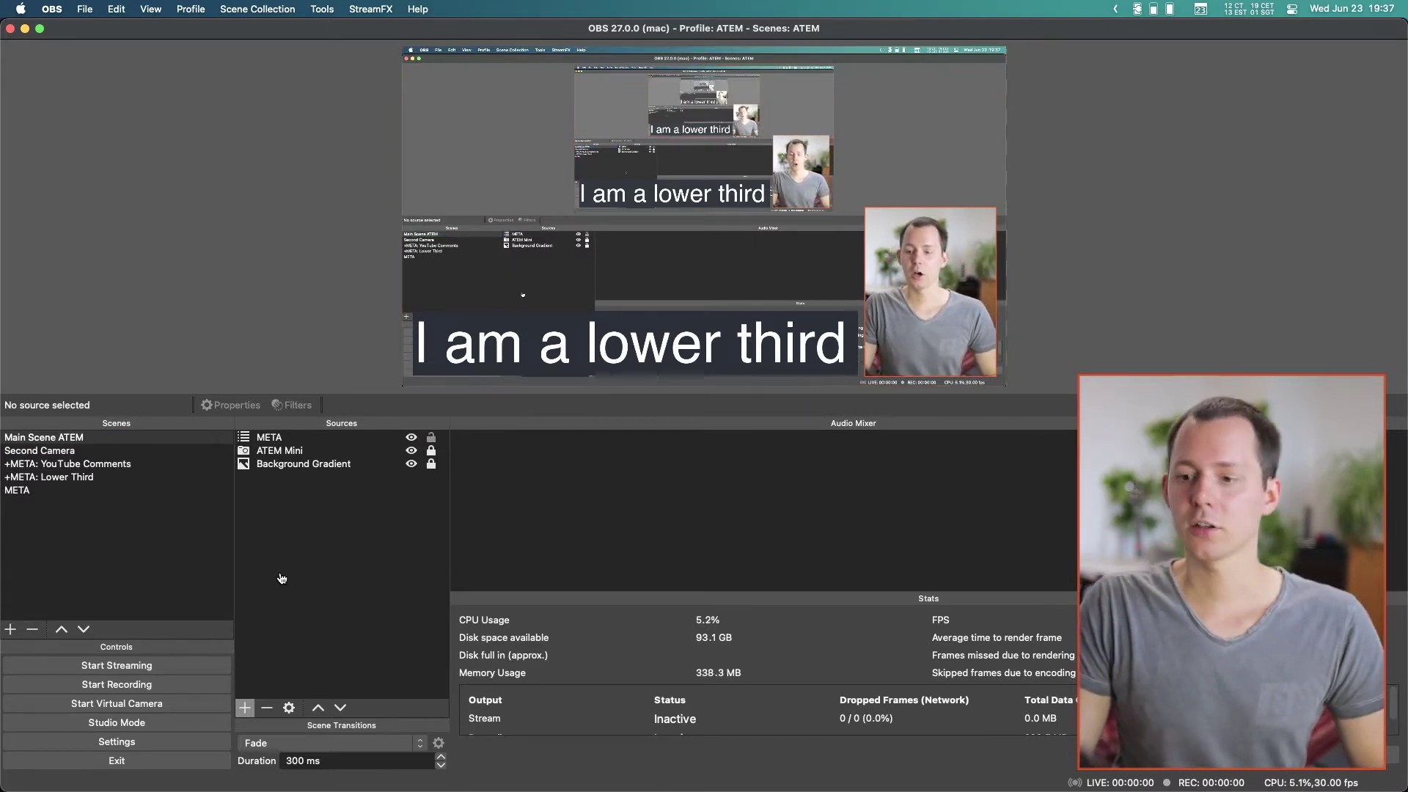
Switch to ATEM Software Control and examine the dsk still in the media pool and the Downstream Key settings
{"action": "key", "text": "super+Tab"}
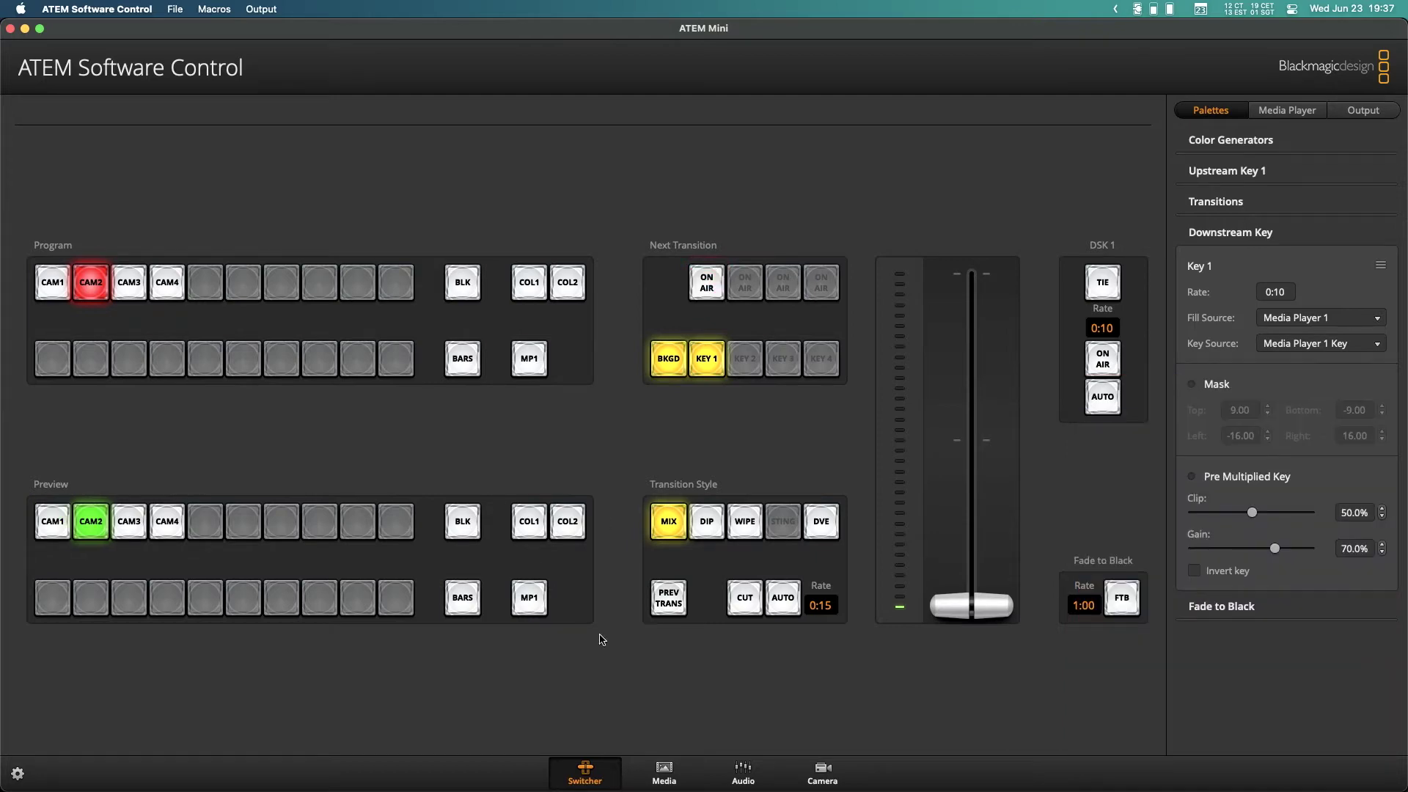
{"action": "left_click", "coordinate": [656, 771]}
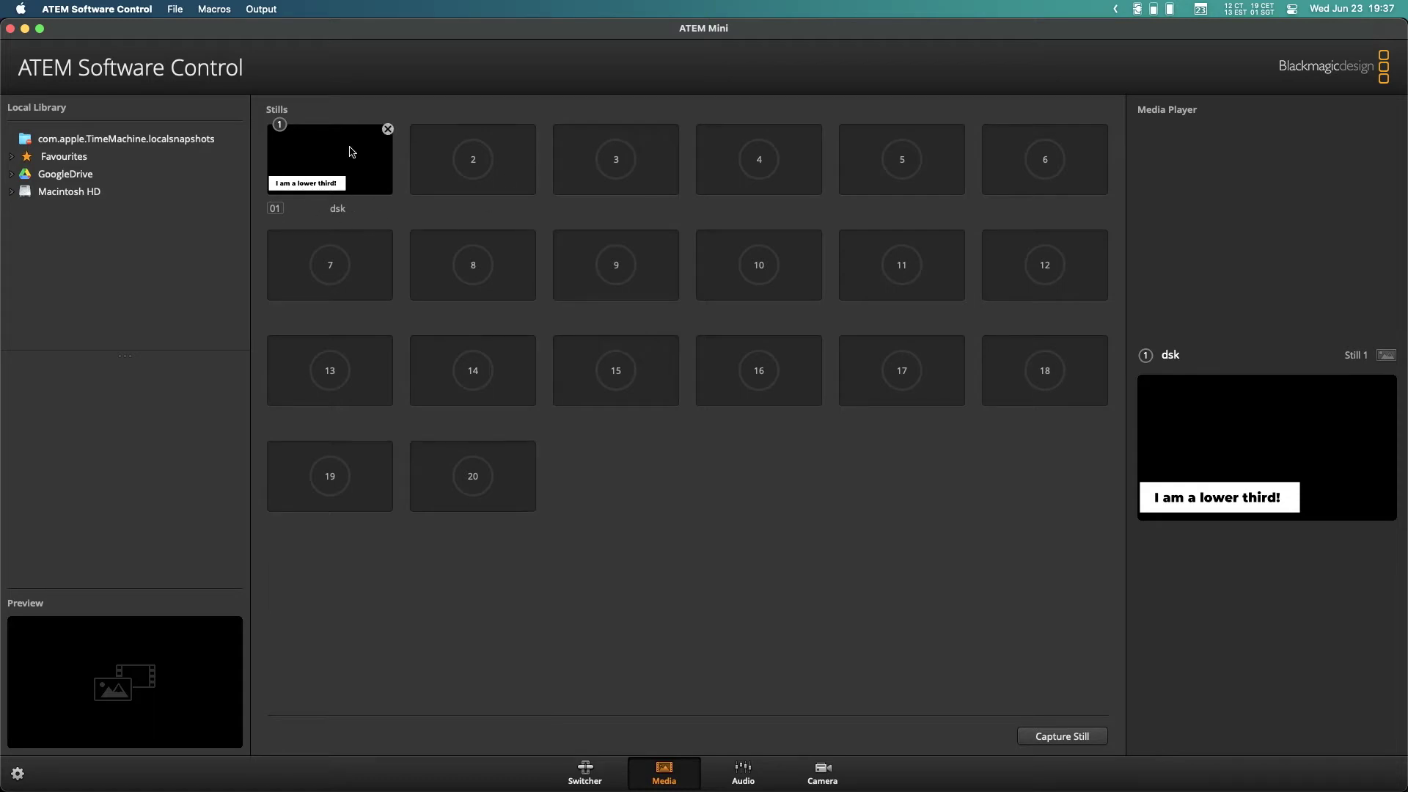
{"action": "left_click", "coordinate": [585, 776]}
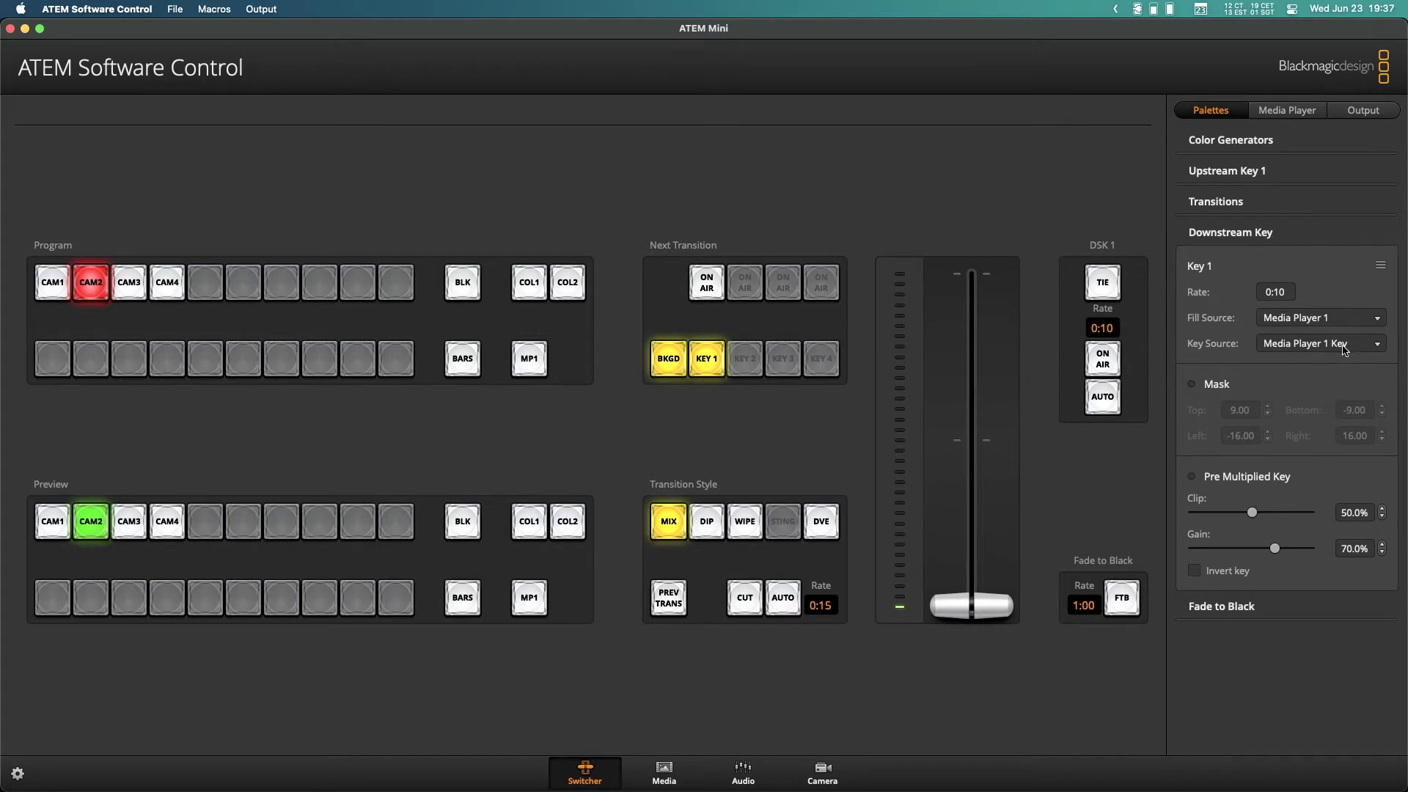
{"action": "left_click", "coordinate": [664, 776]}
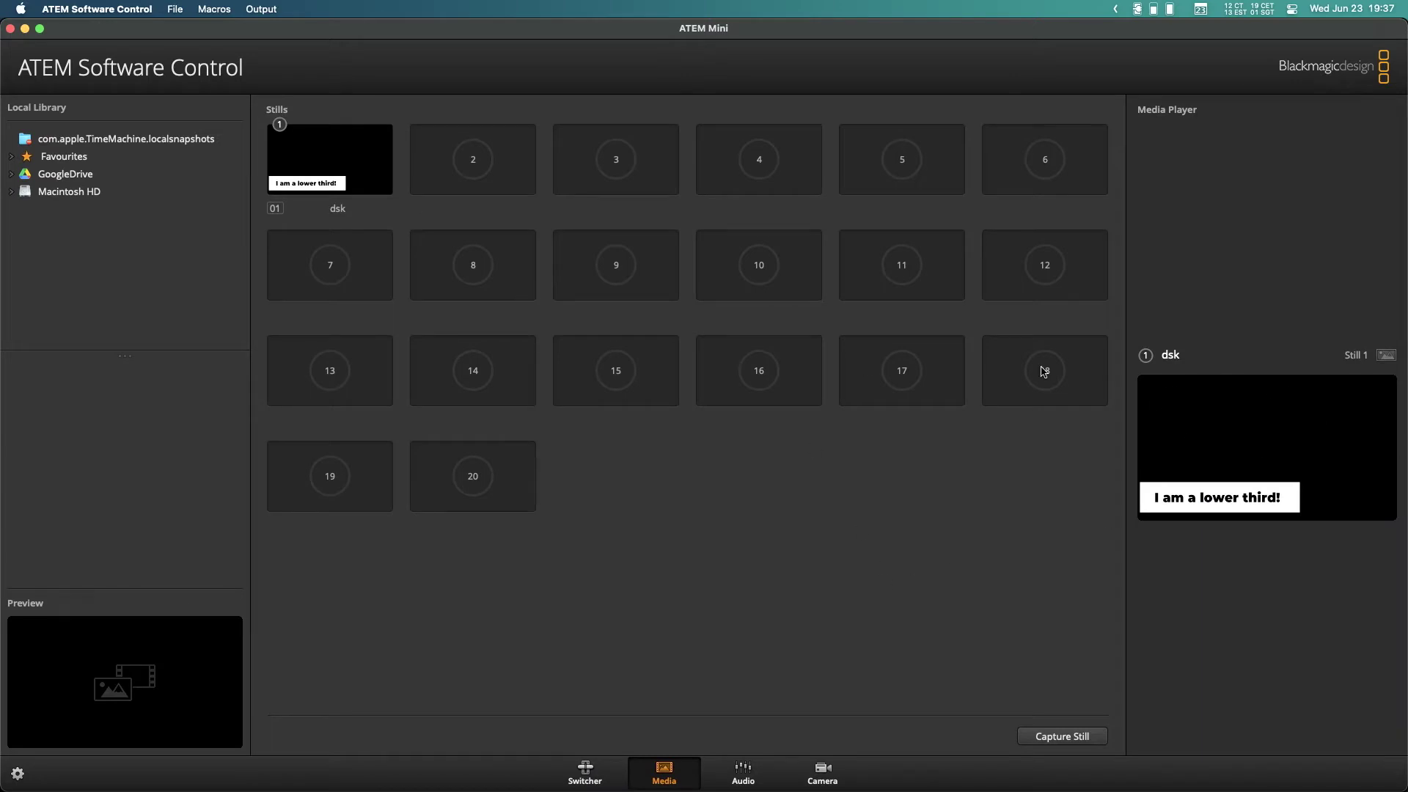
{"action": "left_click", "coordinate": [590, 778]}
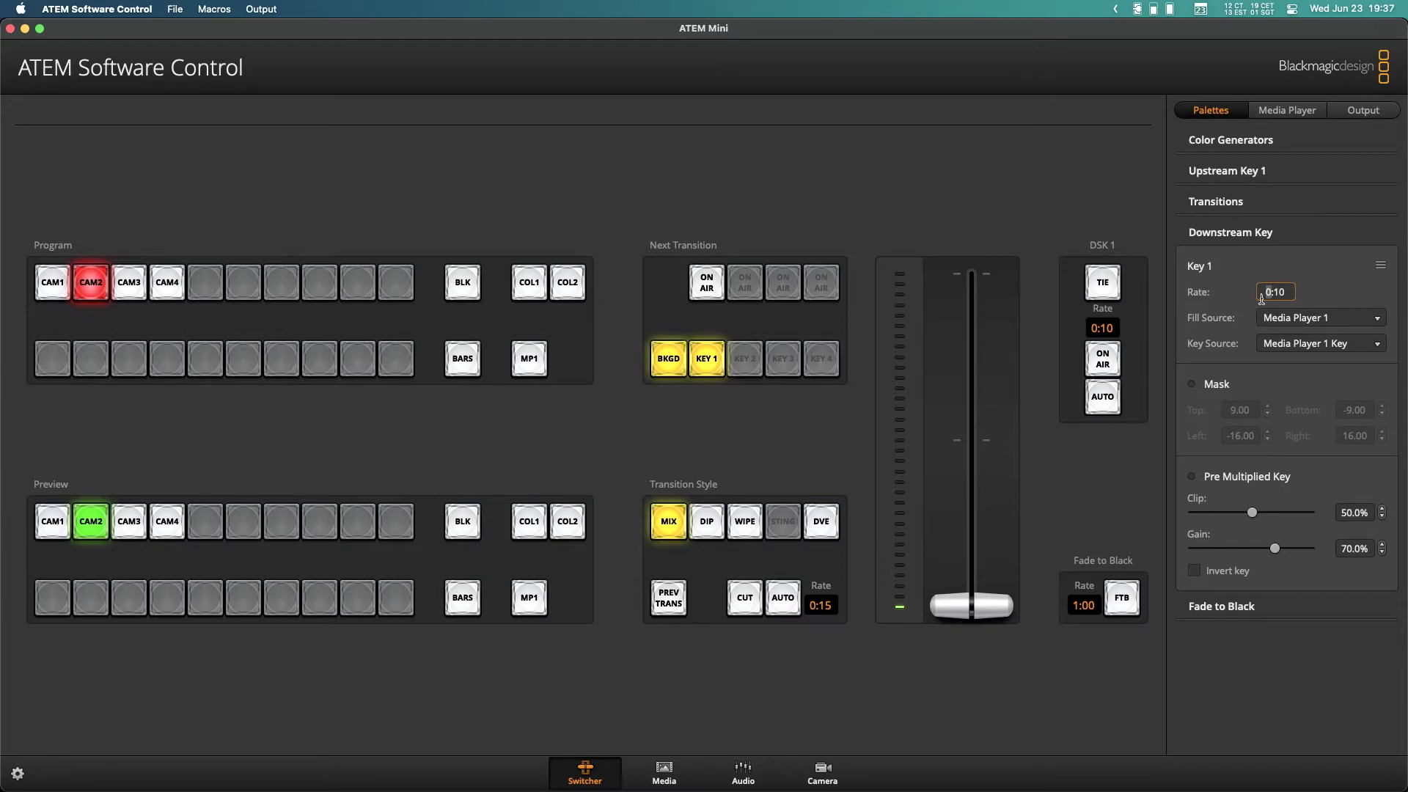
Toggle the DSK 1 lower third on and off air, both instantly and with the automatic transition
{"action": "left_click", "coordinate": [1102, 400]}
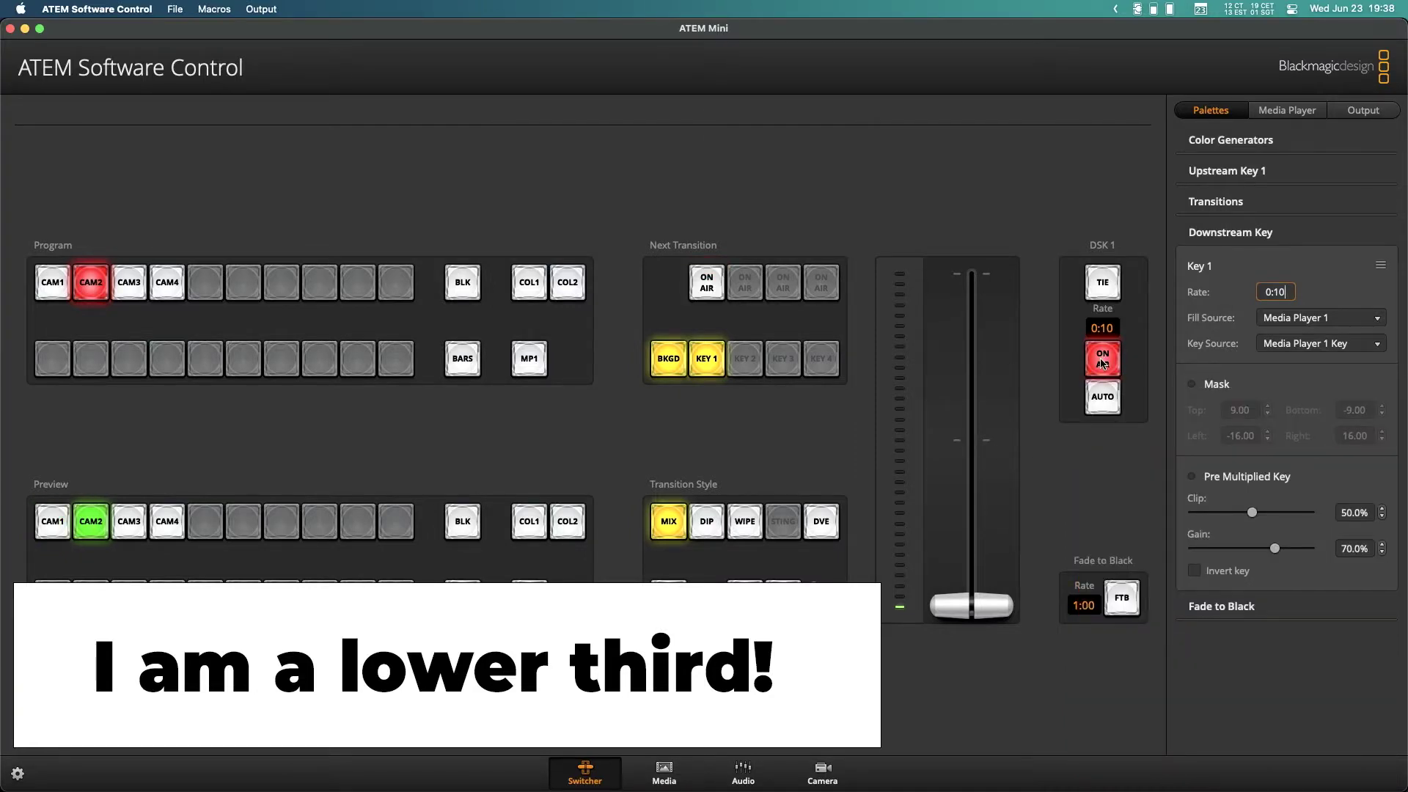
{"action": "left_click", "coordinate": [1108, 363]}
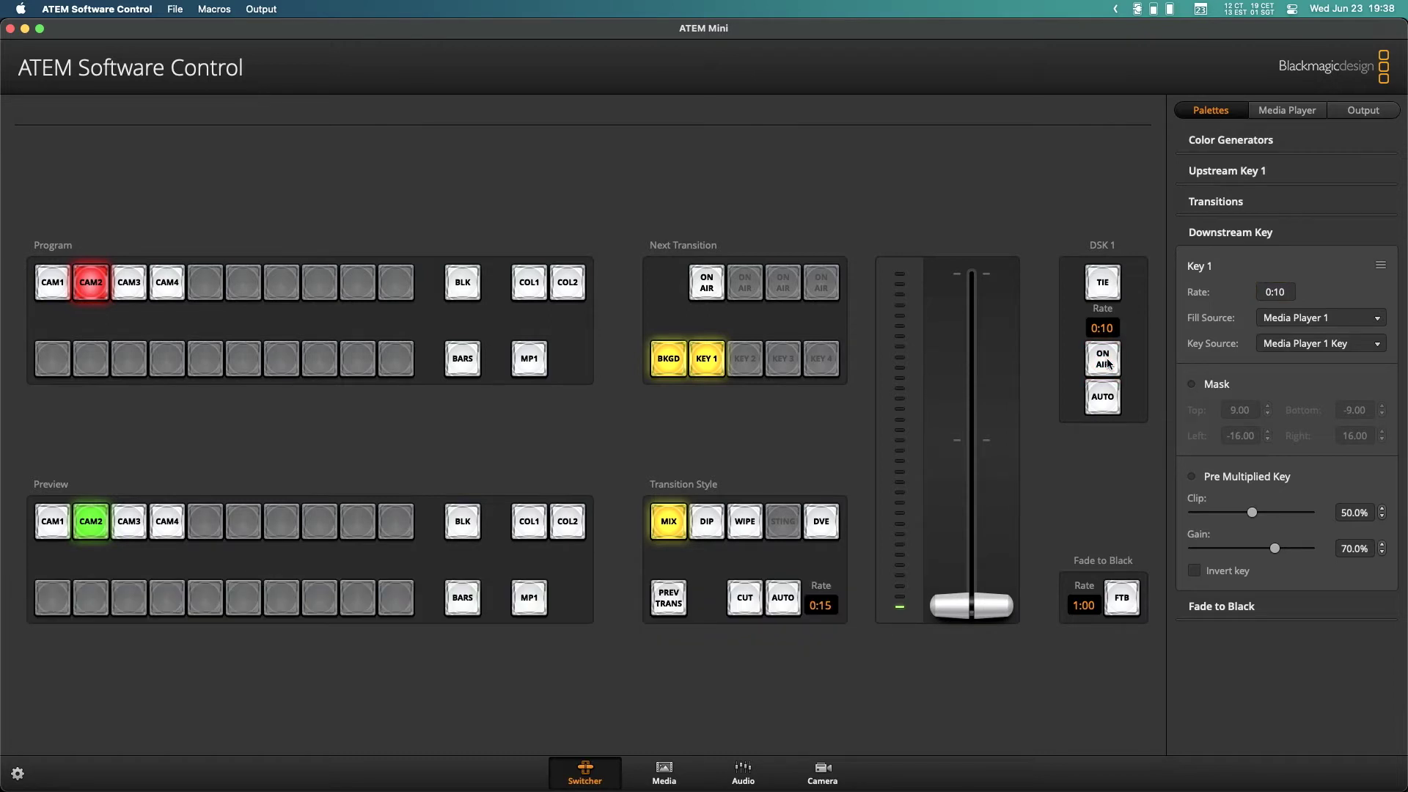
{"action": "left_click", "coordinate": [1108, 364]}
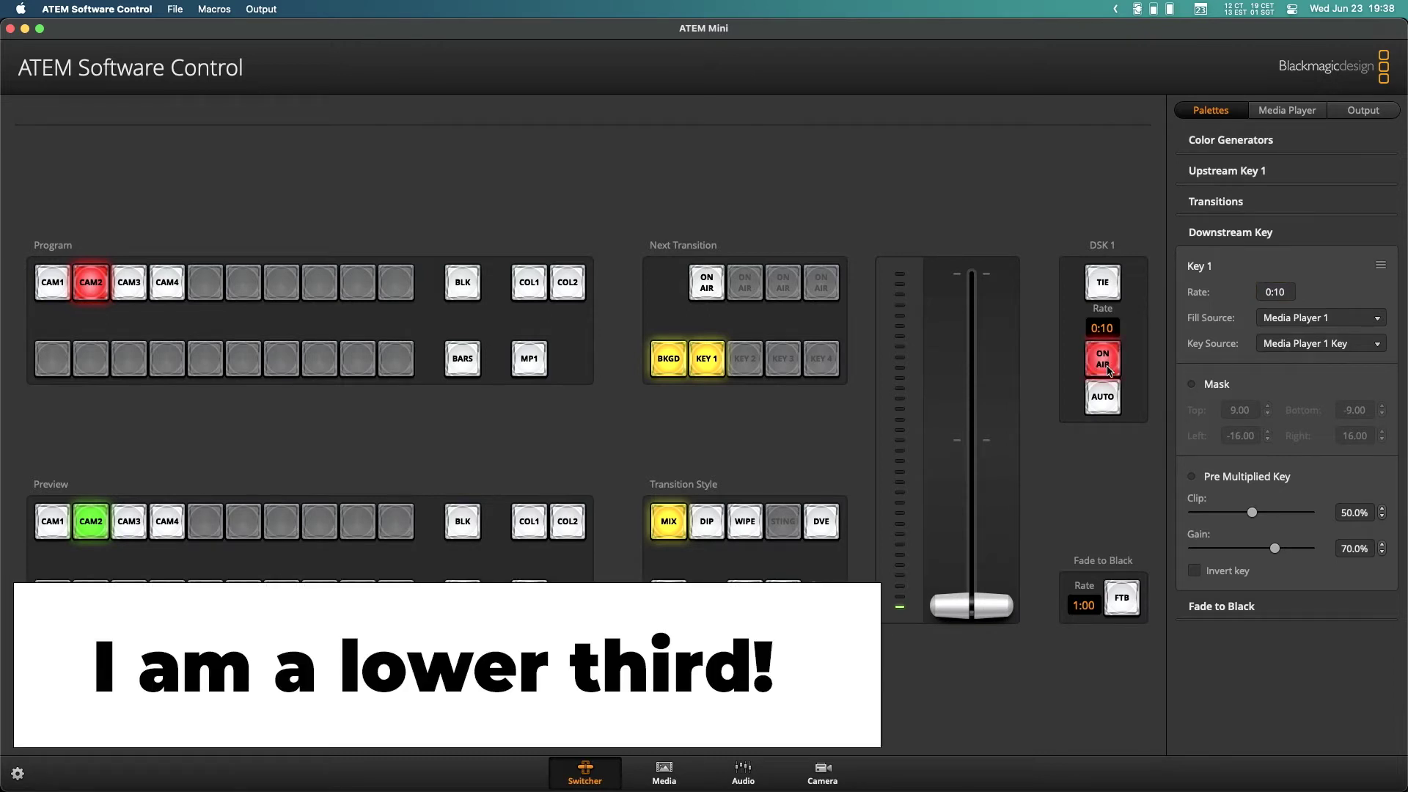
{"action": "left_click", "coordinate": [1109, 402]}
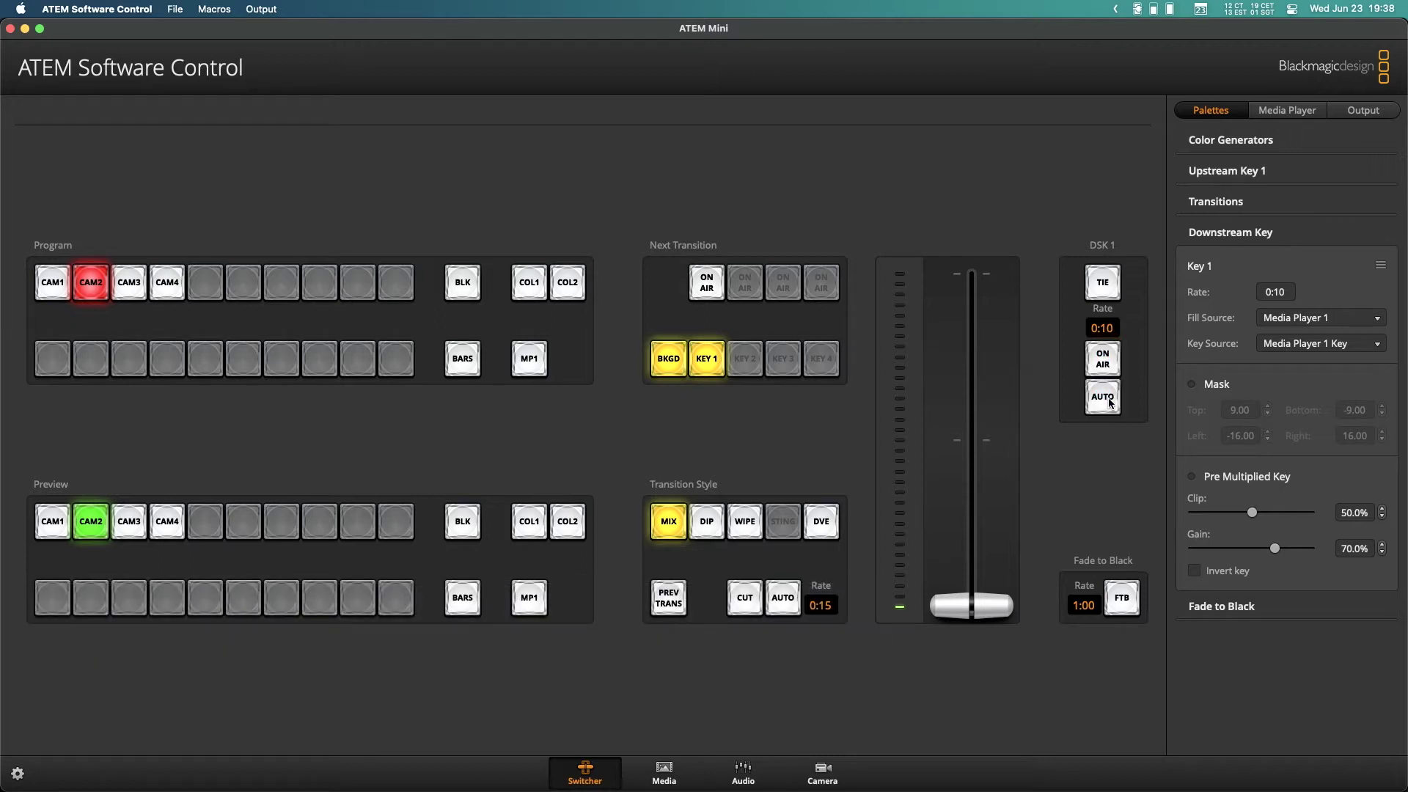
{"action": "left_click", "coordinate": [1109, 403]}
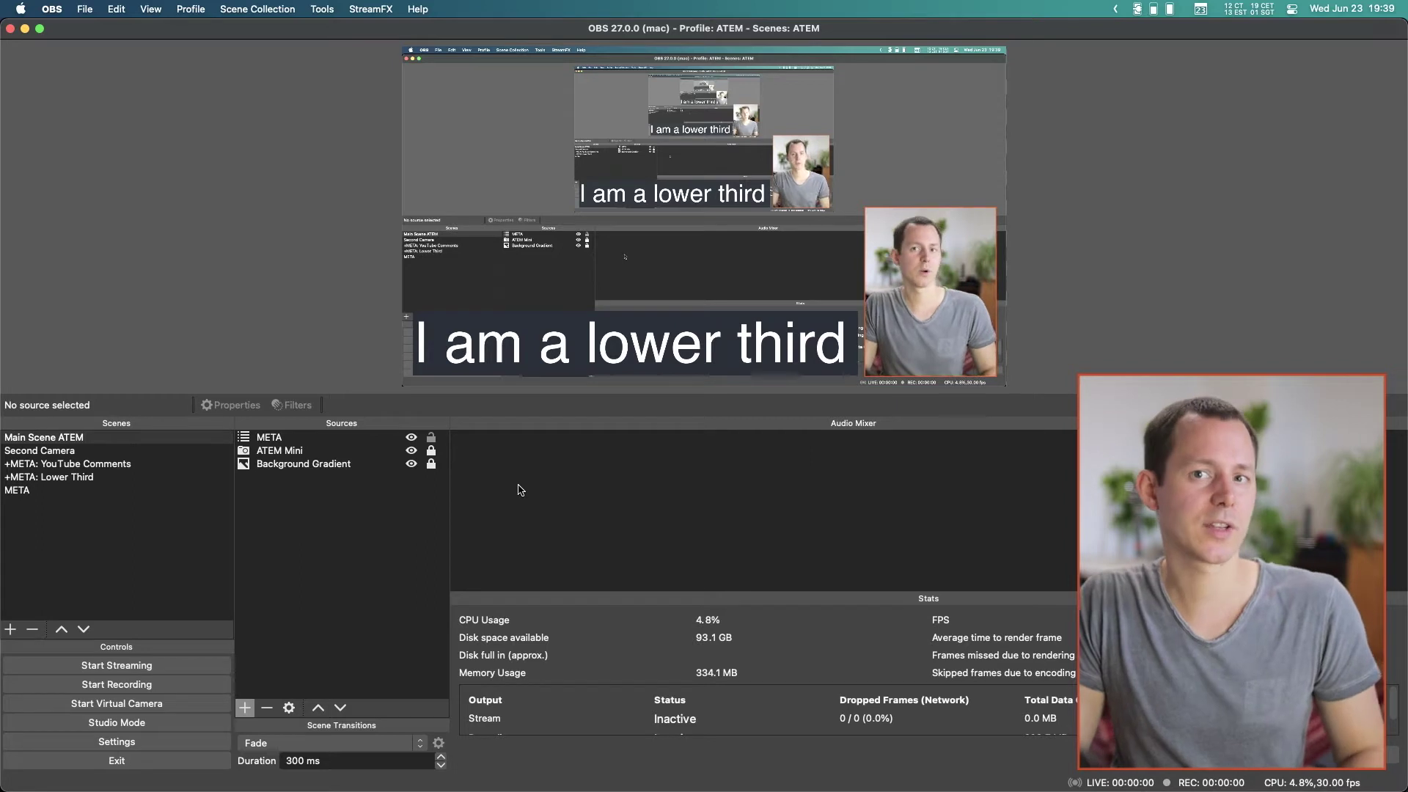
Check the available OBS docks, and review the Downstream Keyer plugin's supported platforms on its OBS forum page in Brave
{"action": "right_click", "coordinate": [482, 426]}
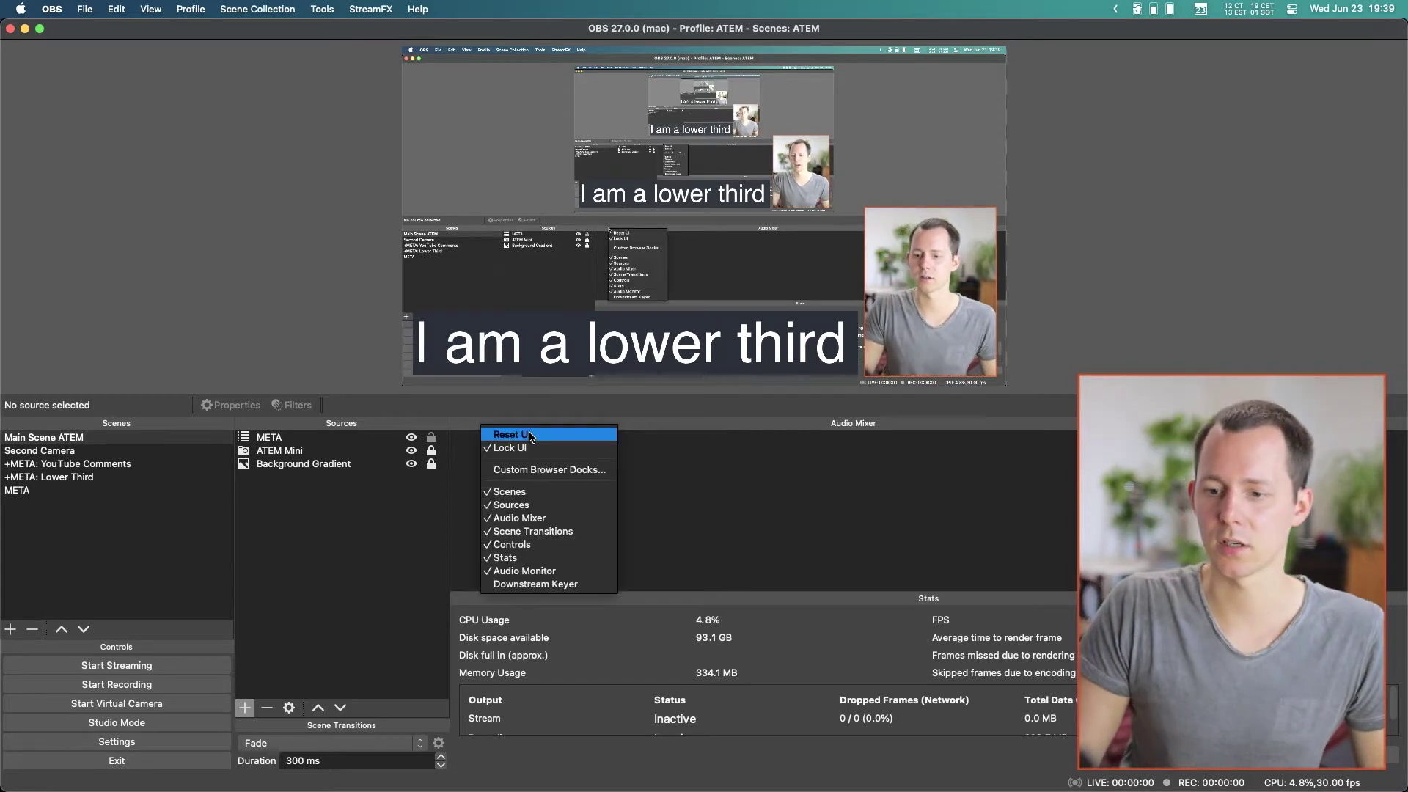
{"action": "left_click", "coordinate": [430, 430]}
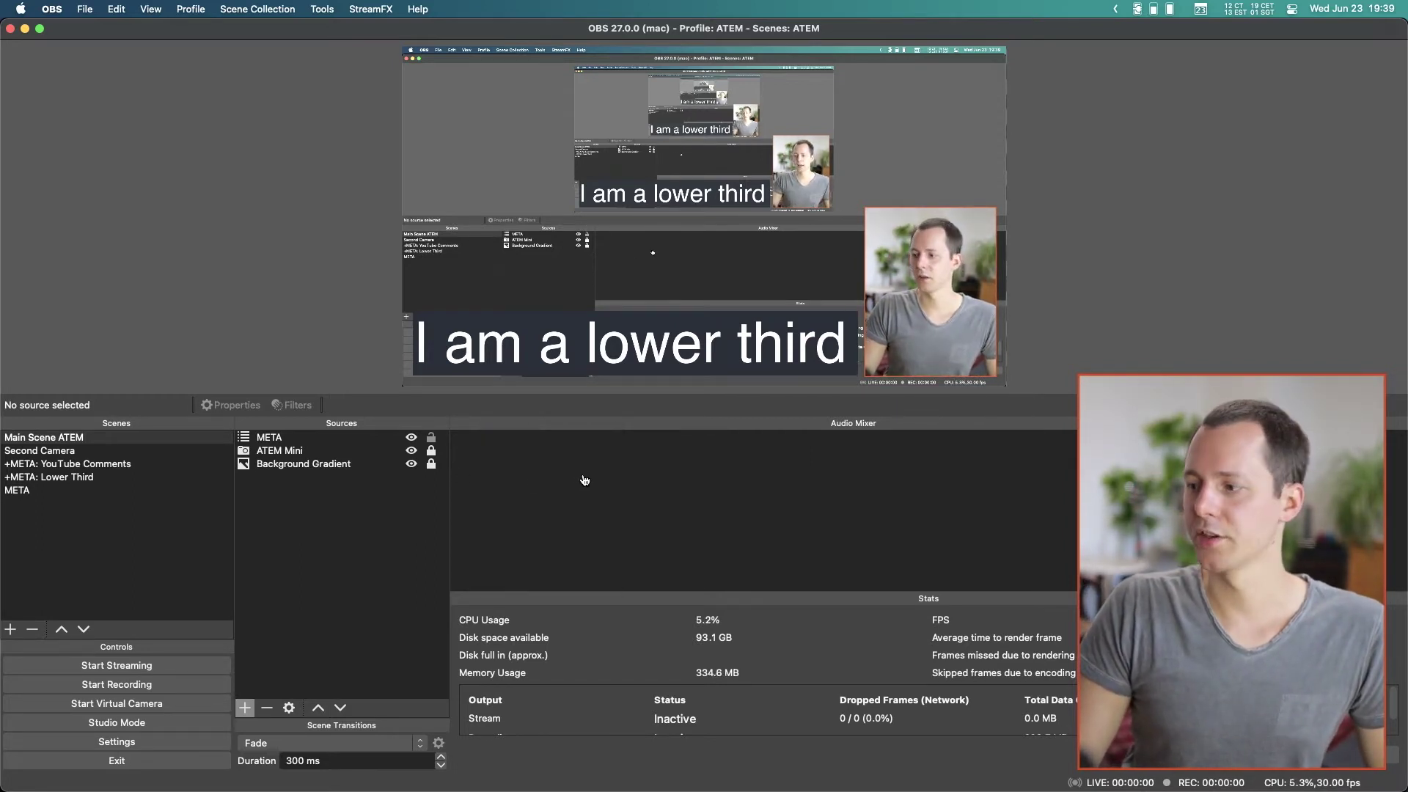
{"action": "key", "text": "super+Tab"}
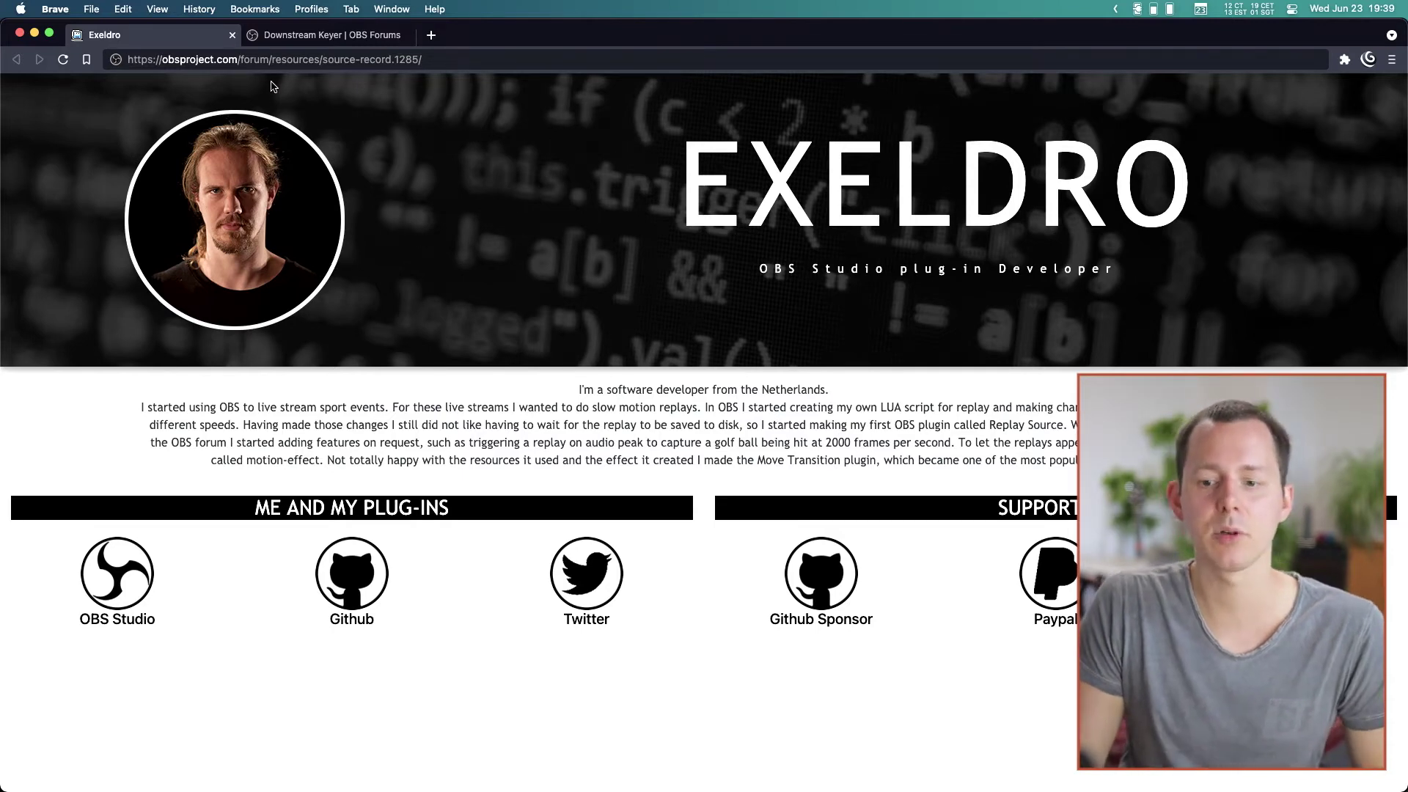
{"action": "left_click", "coordinate": [283, 36]}
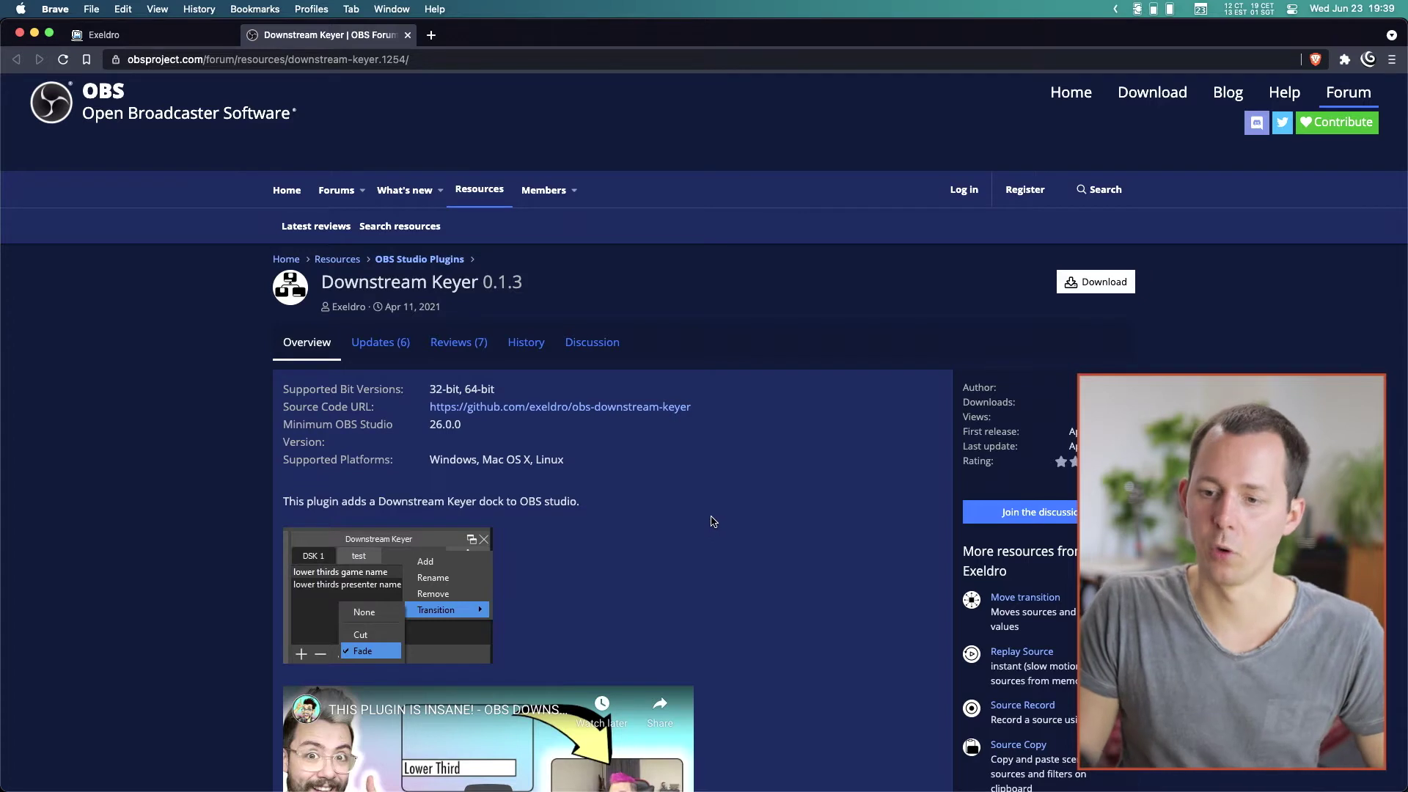
{"action": "triple_click", "coordinate": [451, 457]}
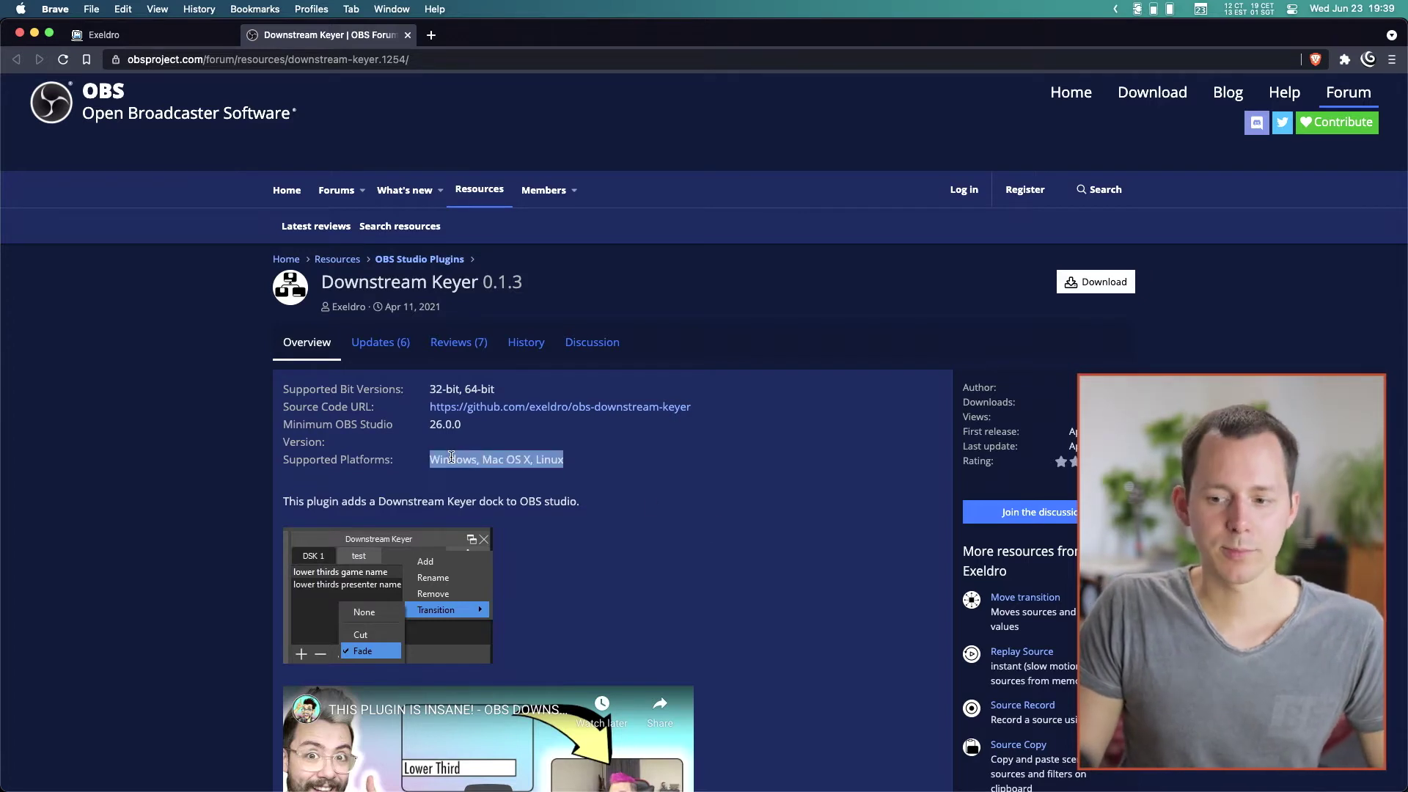
{"action": "left_click", "coordinate": [535, 488]}
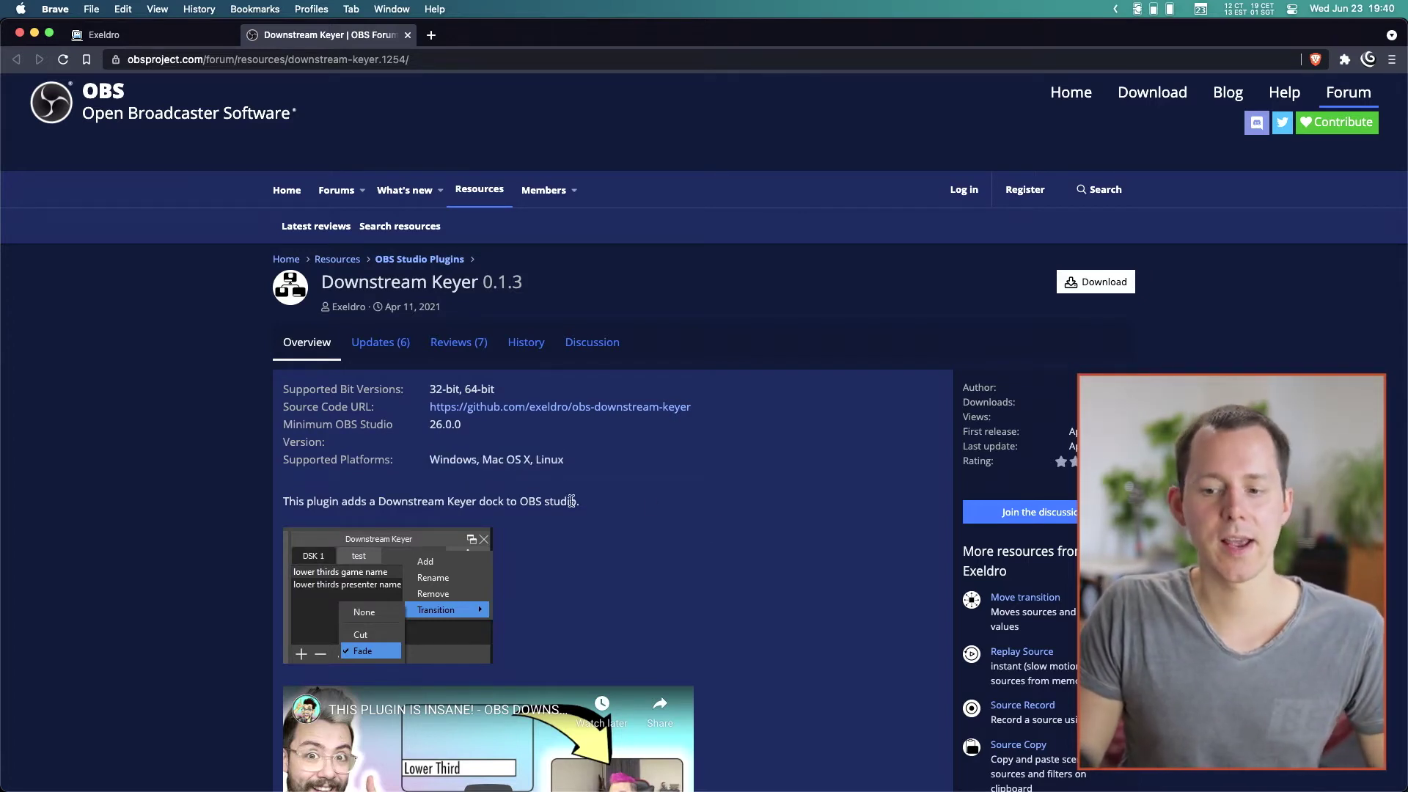
Download downstream-keyer-0.1.3-macos.pkg.zip from the plugin's file list
{"action": "left_click", "coordinate": [1091, 284]}
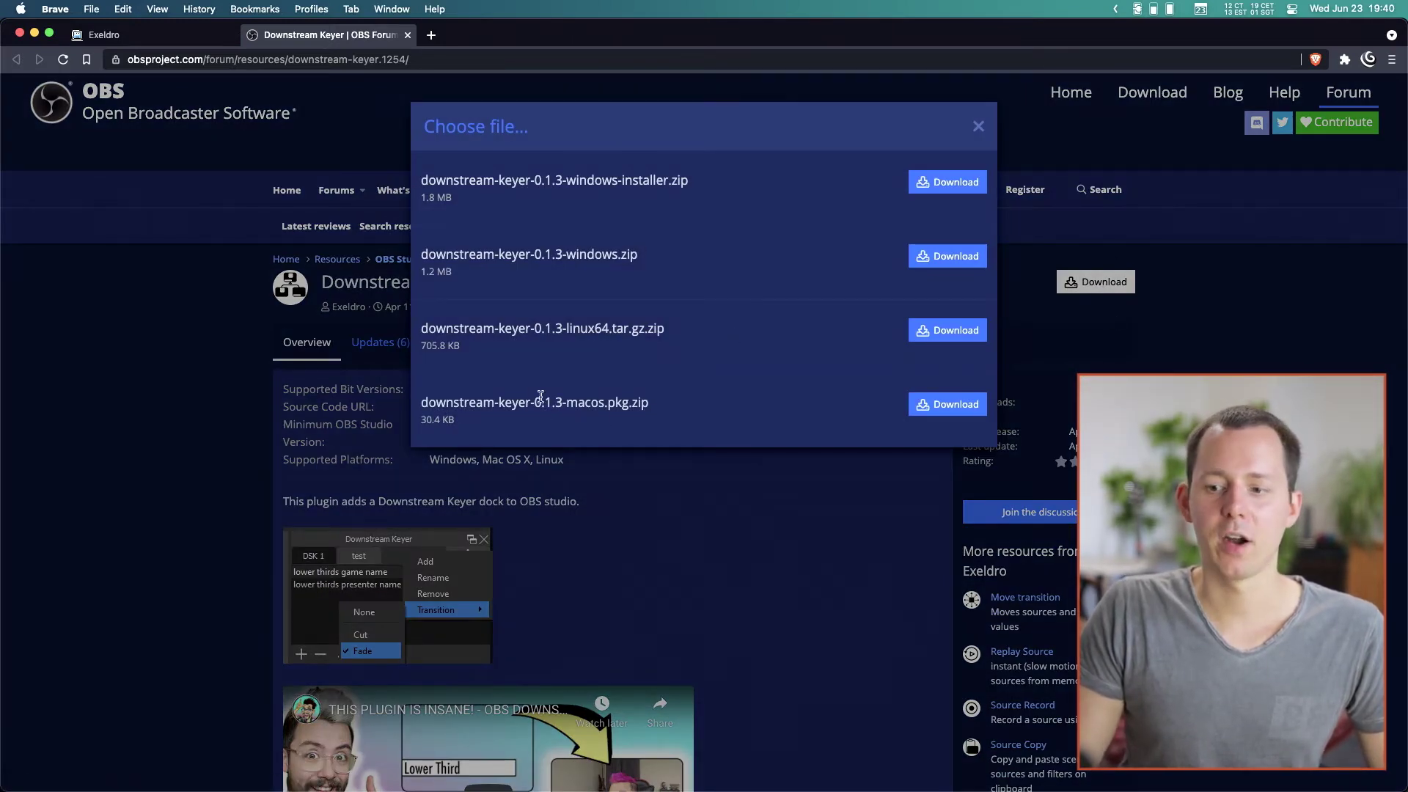
{"action": "left_click", "coordinate": [943, 411]}
{"action": "left_click", "coordinate": [936, 622]}
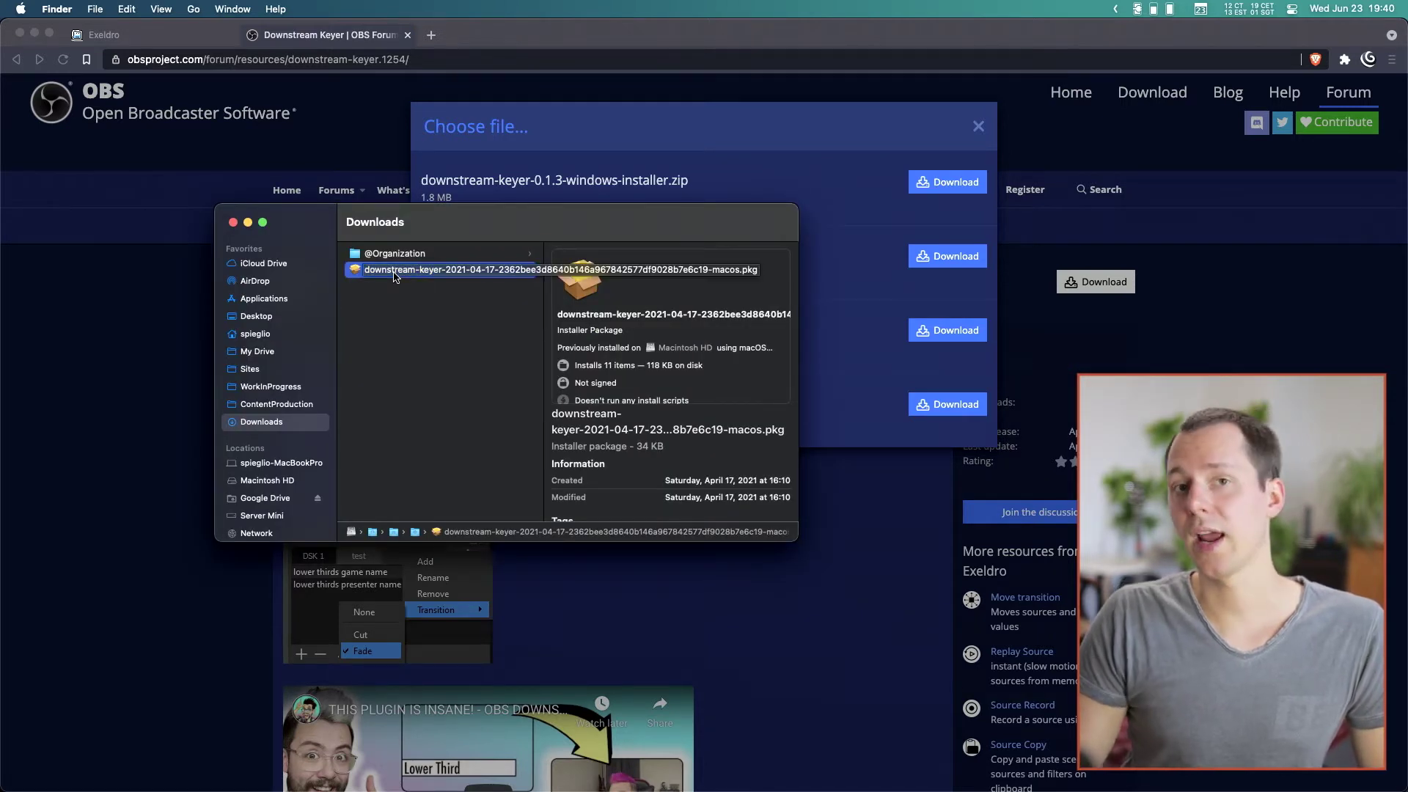
Launch the installer of the downstream-keyer macOS package from the Downloads folder and quit it
{"action": "right_click", "coordinate": [395, 275]}
{"action": "left_click", "coordinate": [412, 282]}
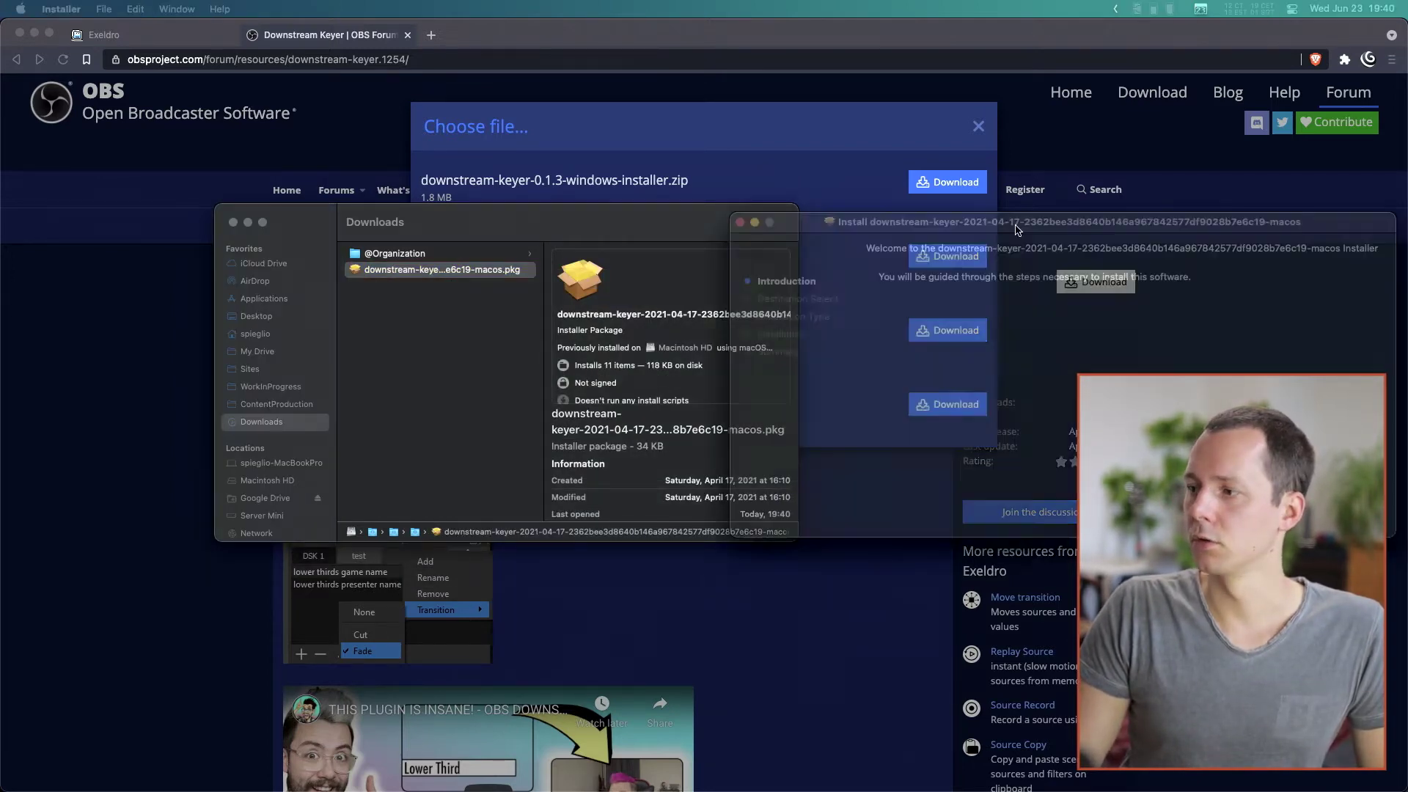
{"action": "key", "text": "cmd+q"}
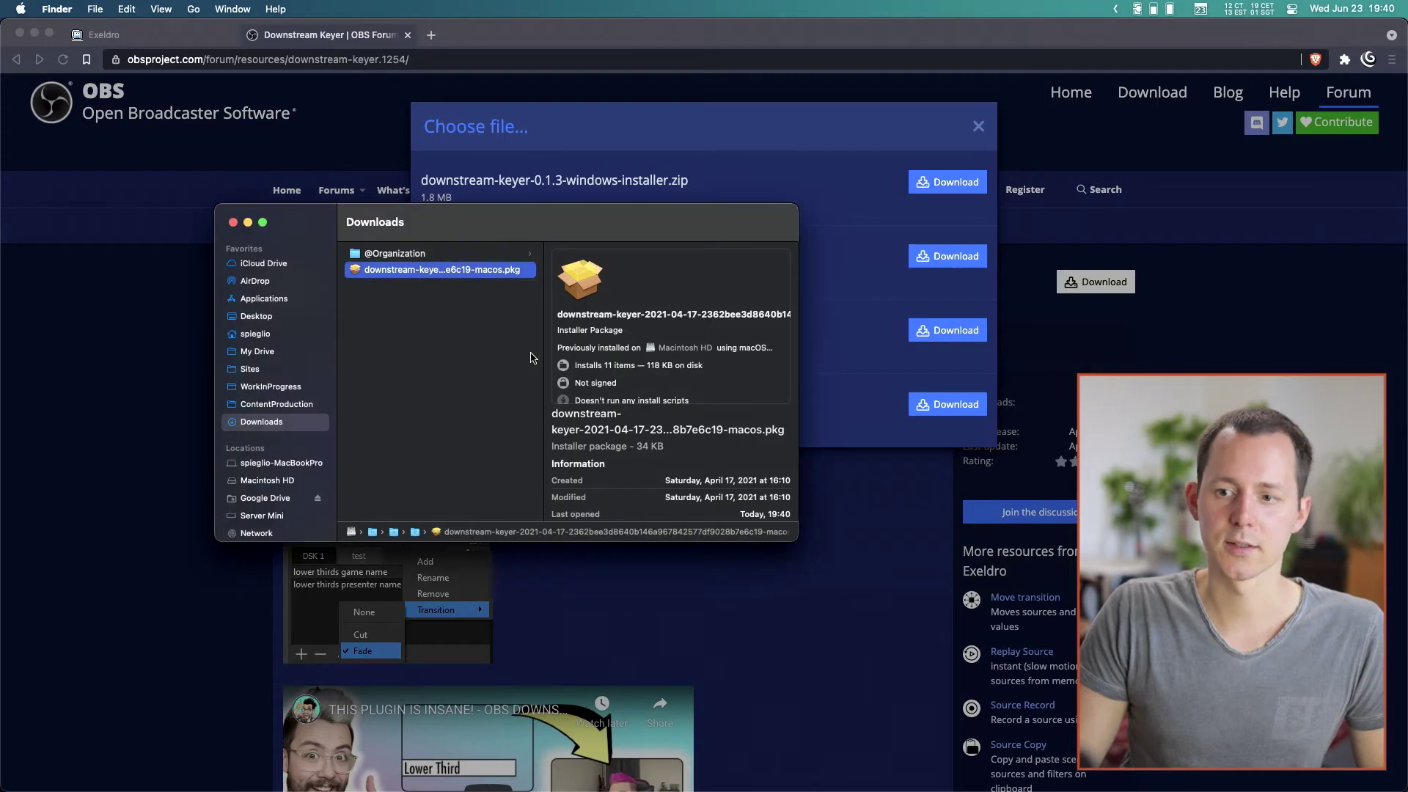
Move the downstream-keyer macOS package from Downloads to the Trash and close the Finder window
{"action": "left_click", "coordinate": [445, 337]}
{"action": "key", "text": "Up"}
{"action": "key", "text": "super+BackSpace"}
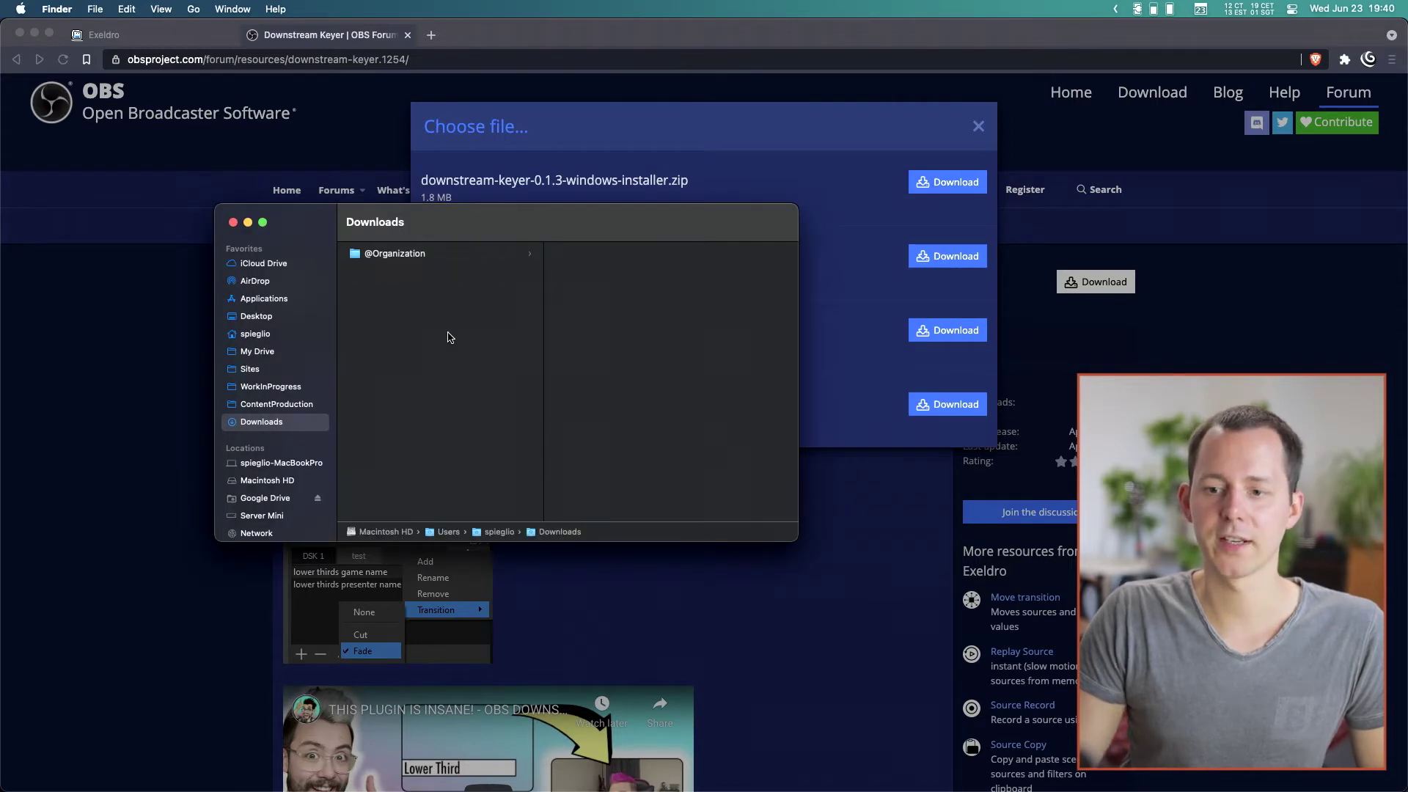
{"action": "key", "text": "super+w"}
{"action": "left_click", "coordinate": [692, 518]}
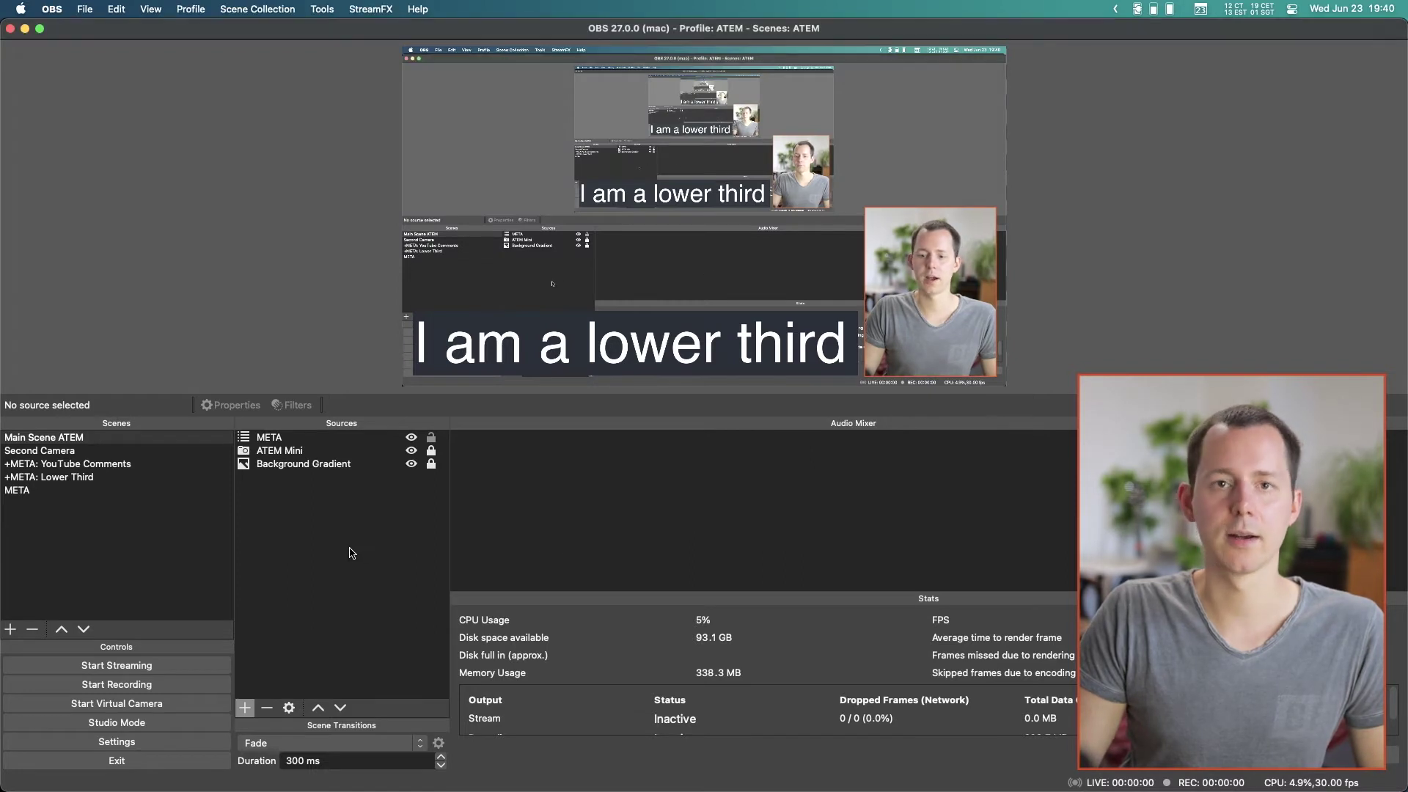
Unlock the dock layout and show the Downstream Keyer dock
{"action": "right_click", "coordinate": [474, 425]}
{"action": "left_click", "coordinate": [523, 448]}
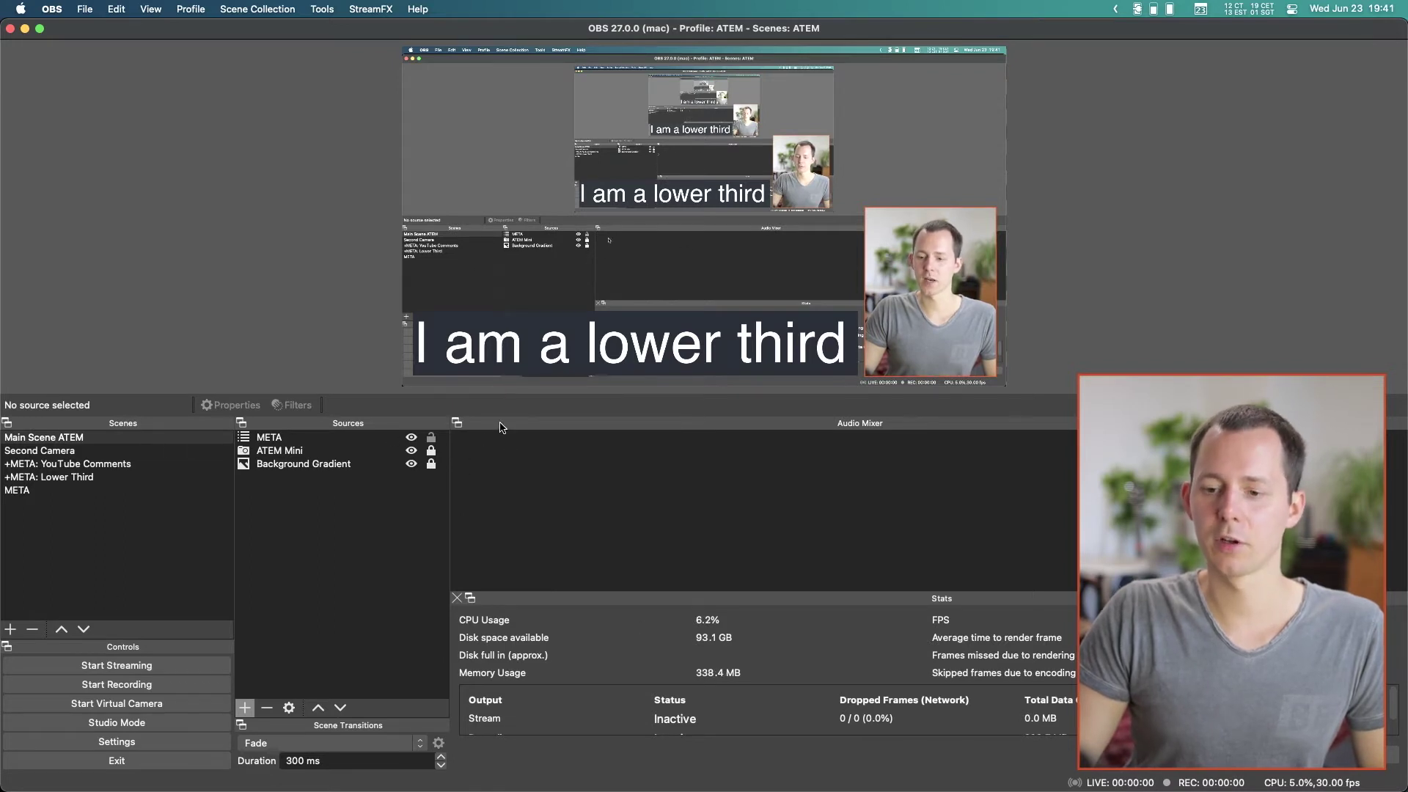
{"action": "right_click", "coordinate": [501, 431]}
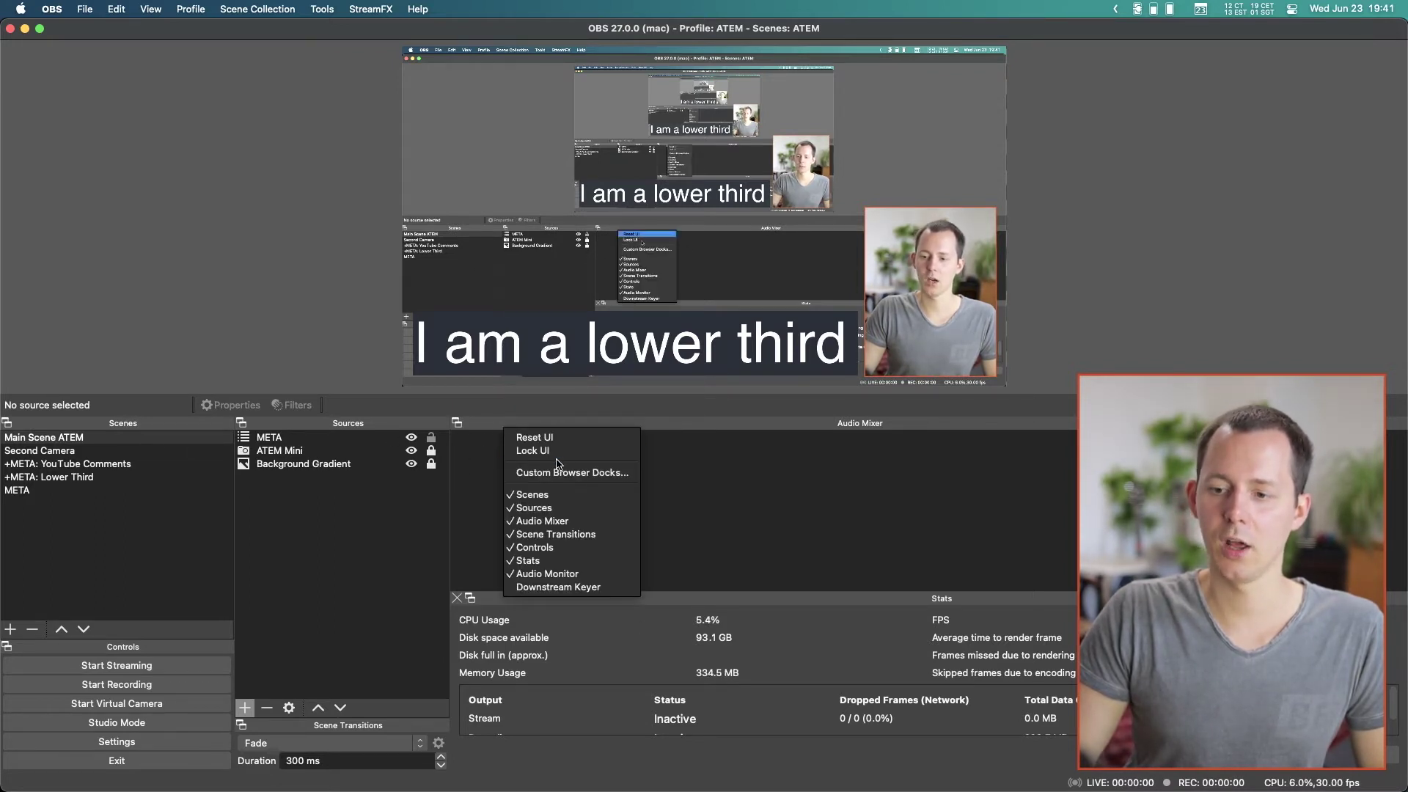
{"action": "left_click", "coordinate": [483, 428]}
{"action": "right_click", "coordinate": [505, 424]}
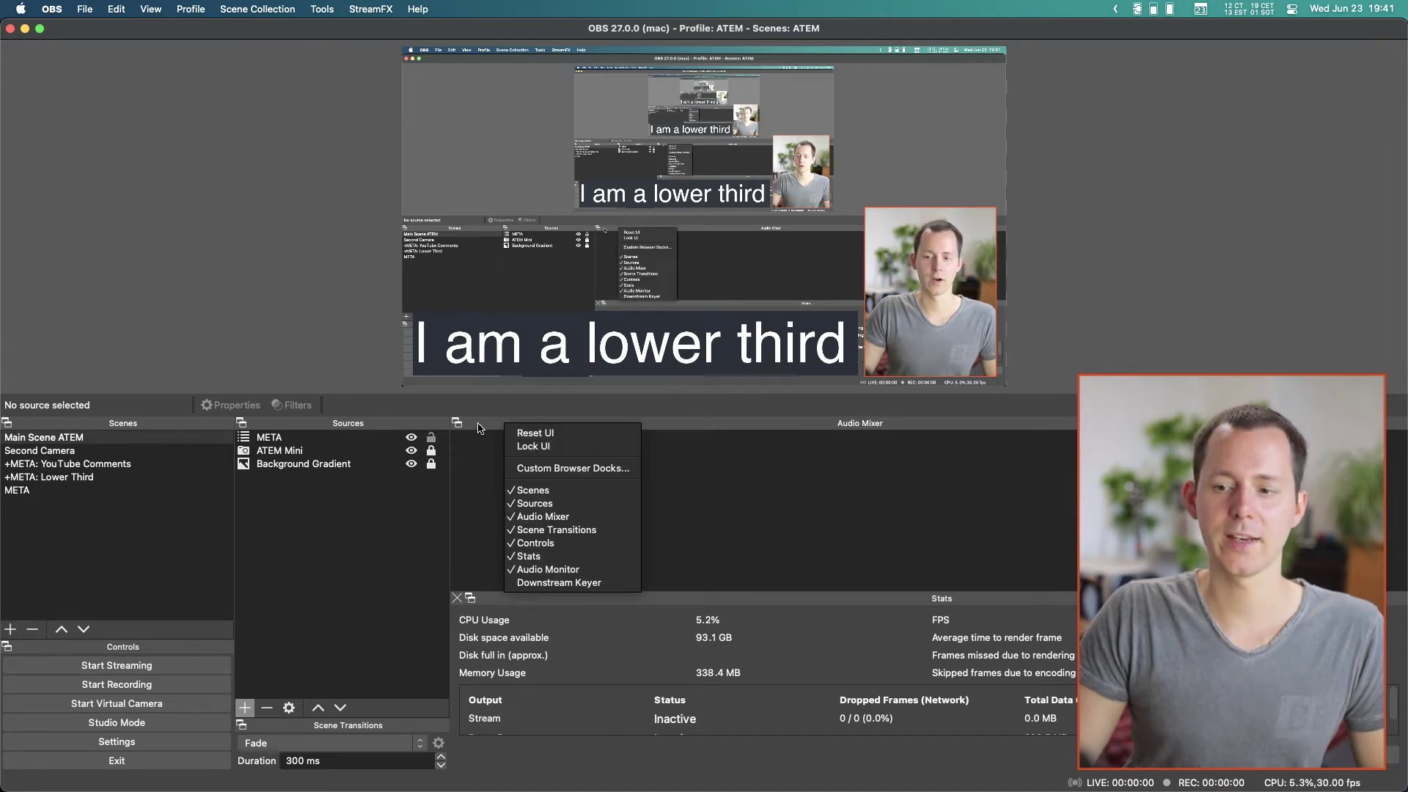
{"action": "left_click", "coordinate": [559, 584]}
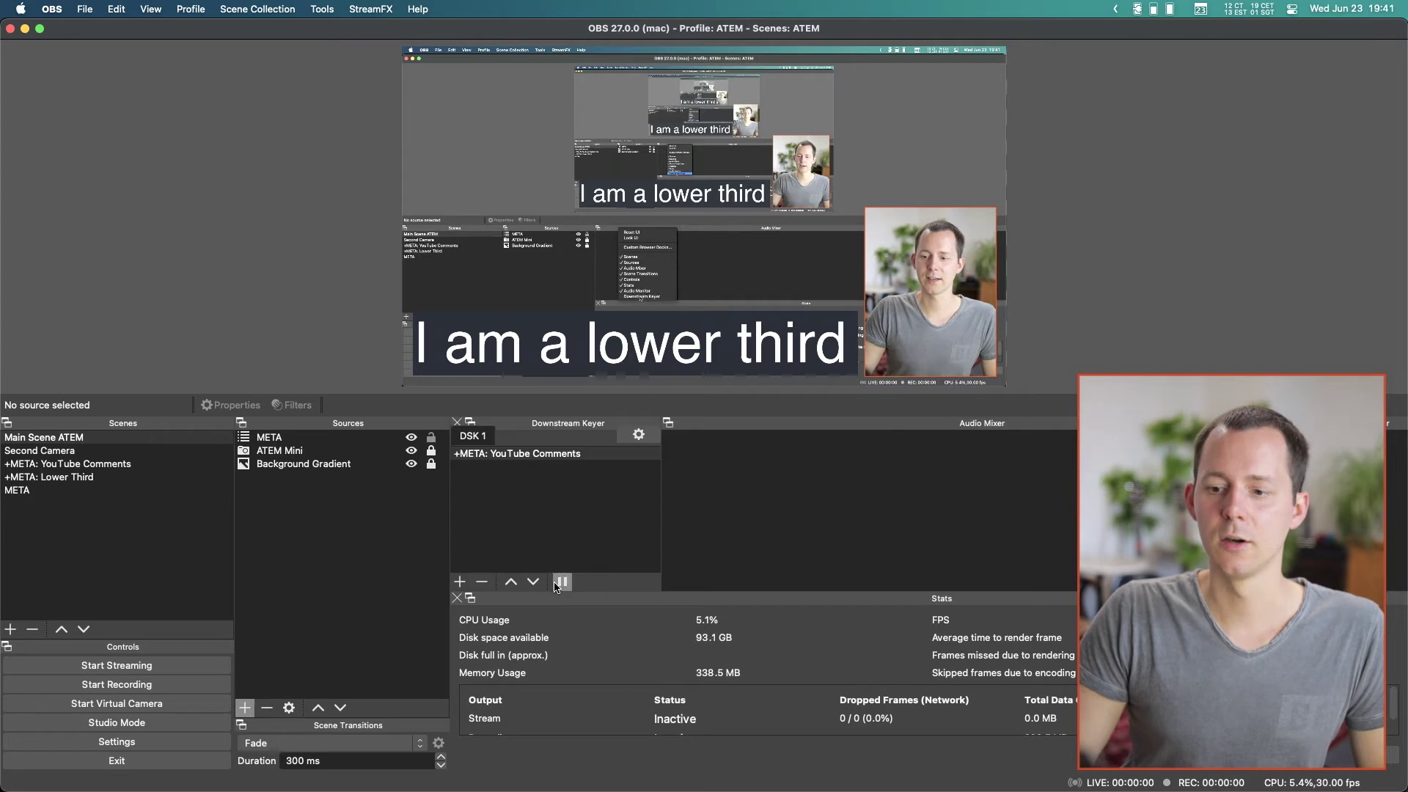
Lock the dock layout again and remove the +META: YouTube Comments scene from DSK 1
{"action": "left_click", "coordinate": [561, 453]}
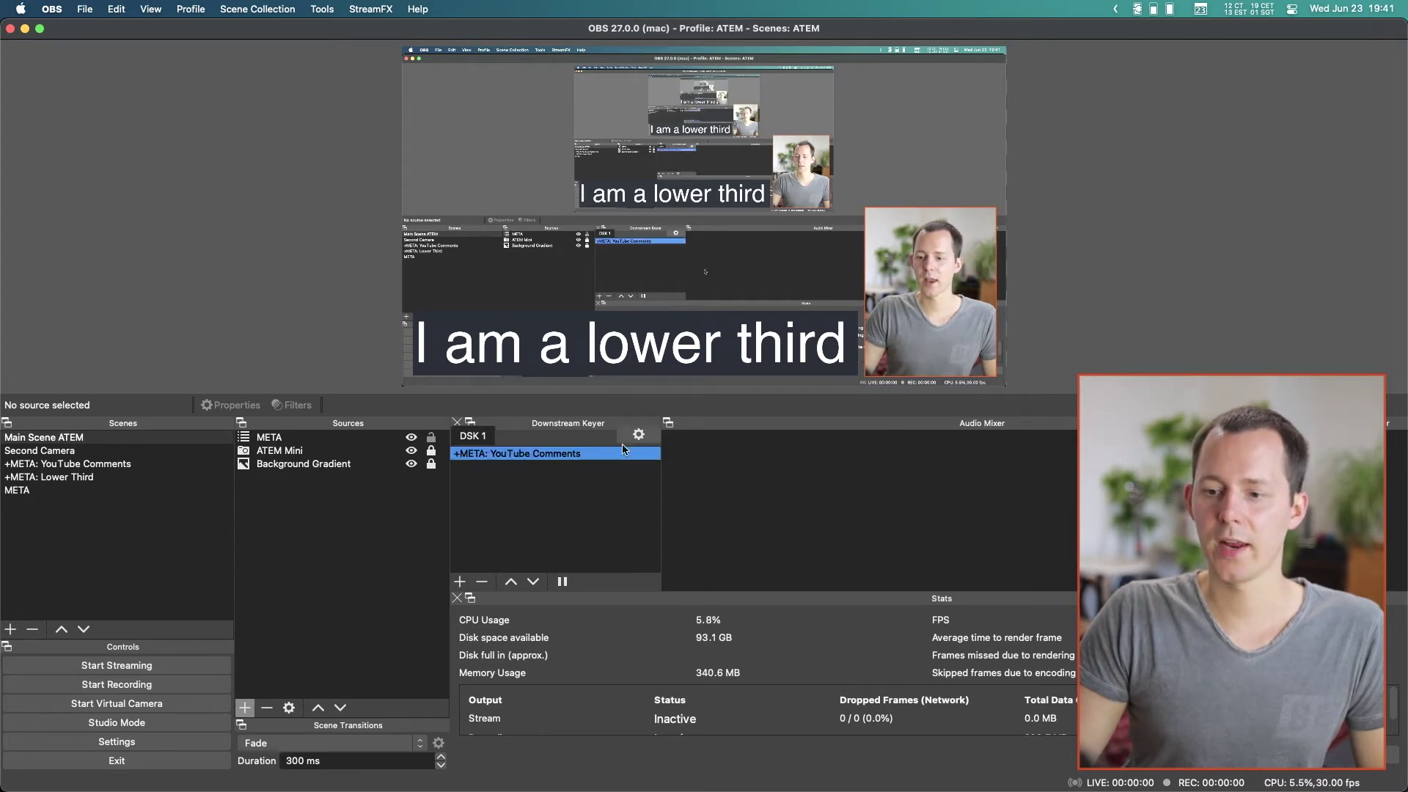
{"action": "right_click", "coordinate": [550, 429]}
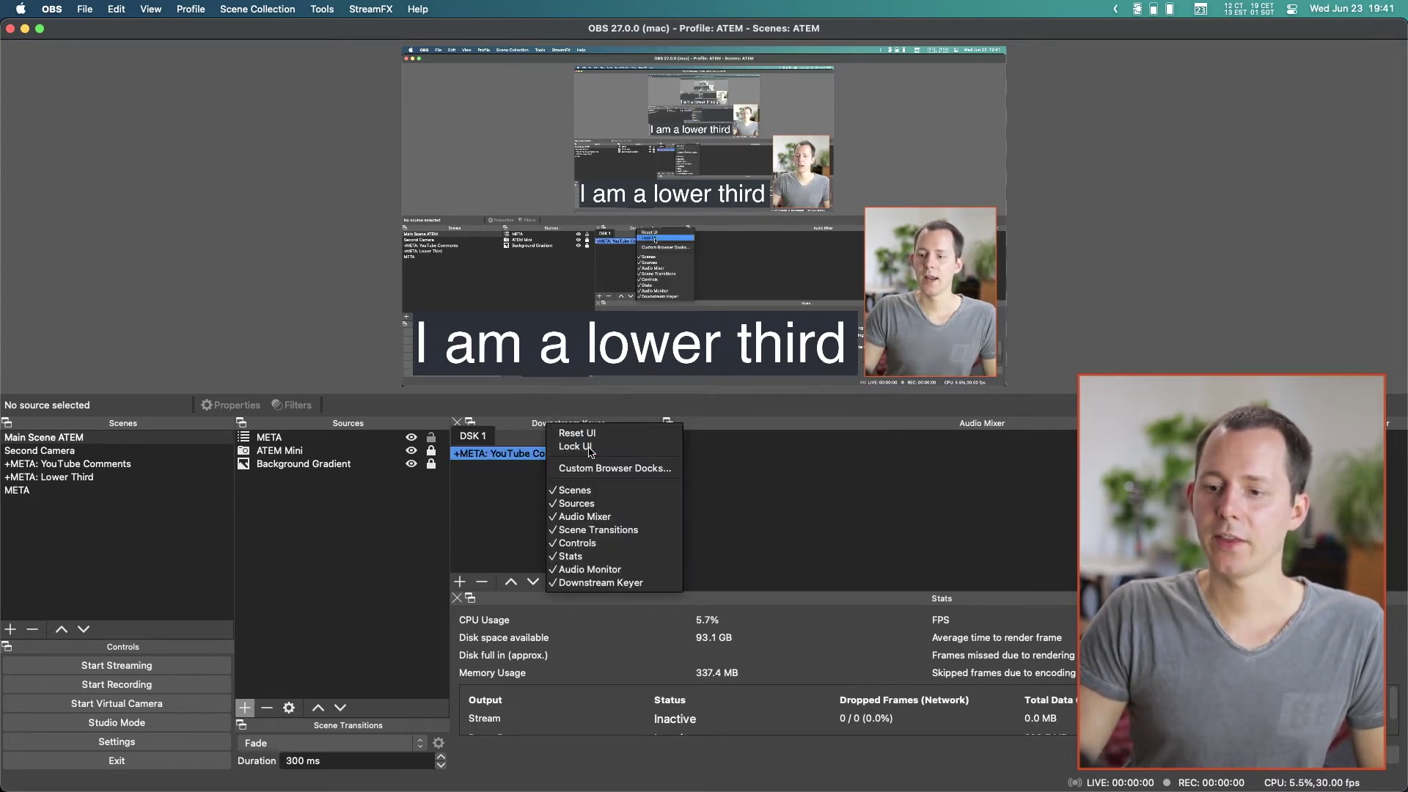
{"action": "left_click", "coordinate": [506, 450]}
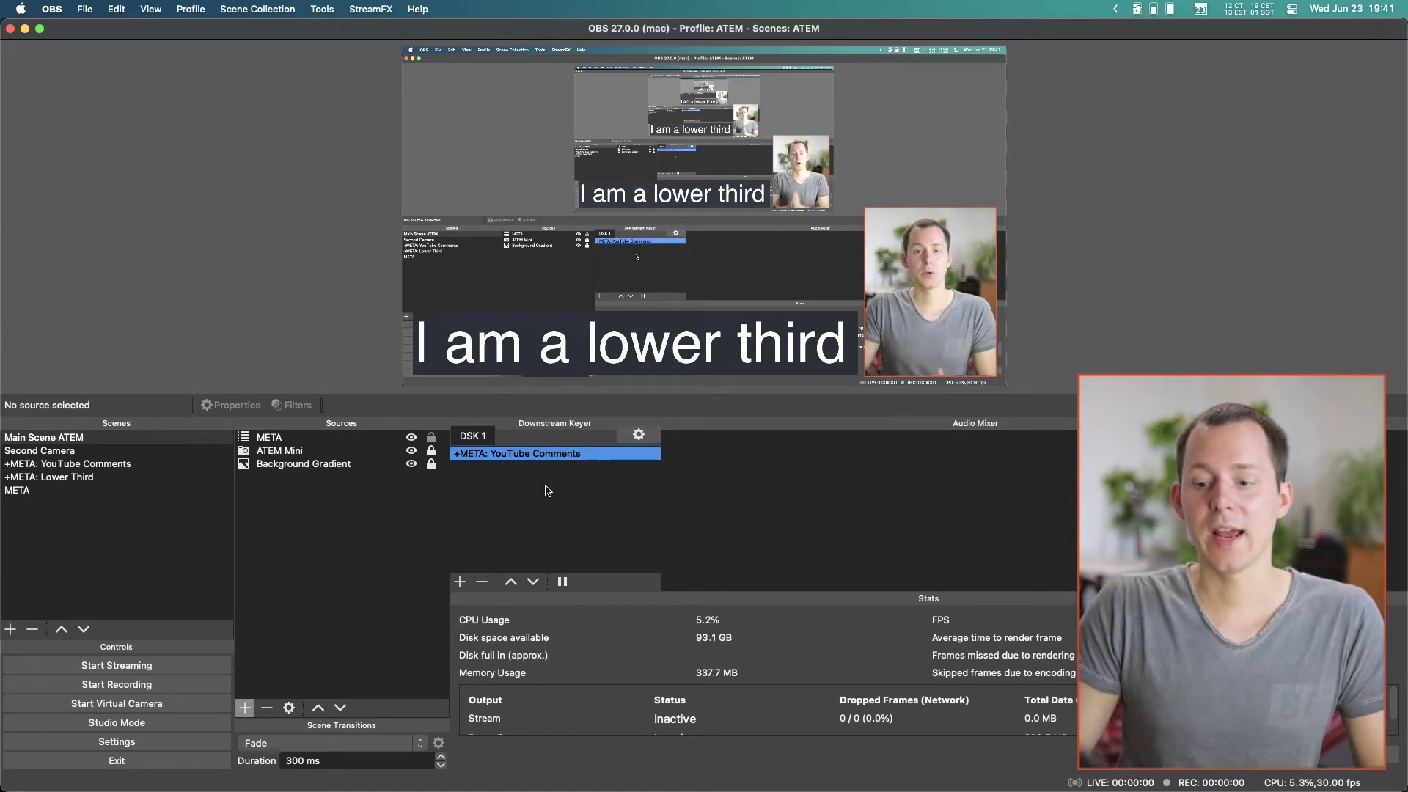
{"action": "left_click", "coordinate": [481, 581]}
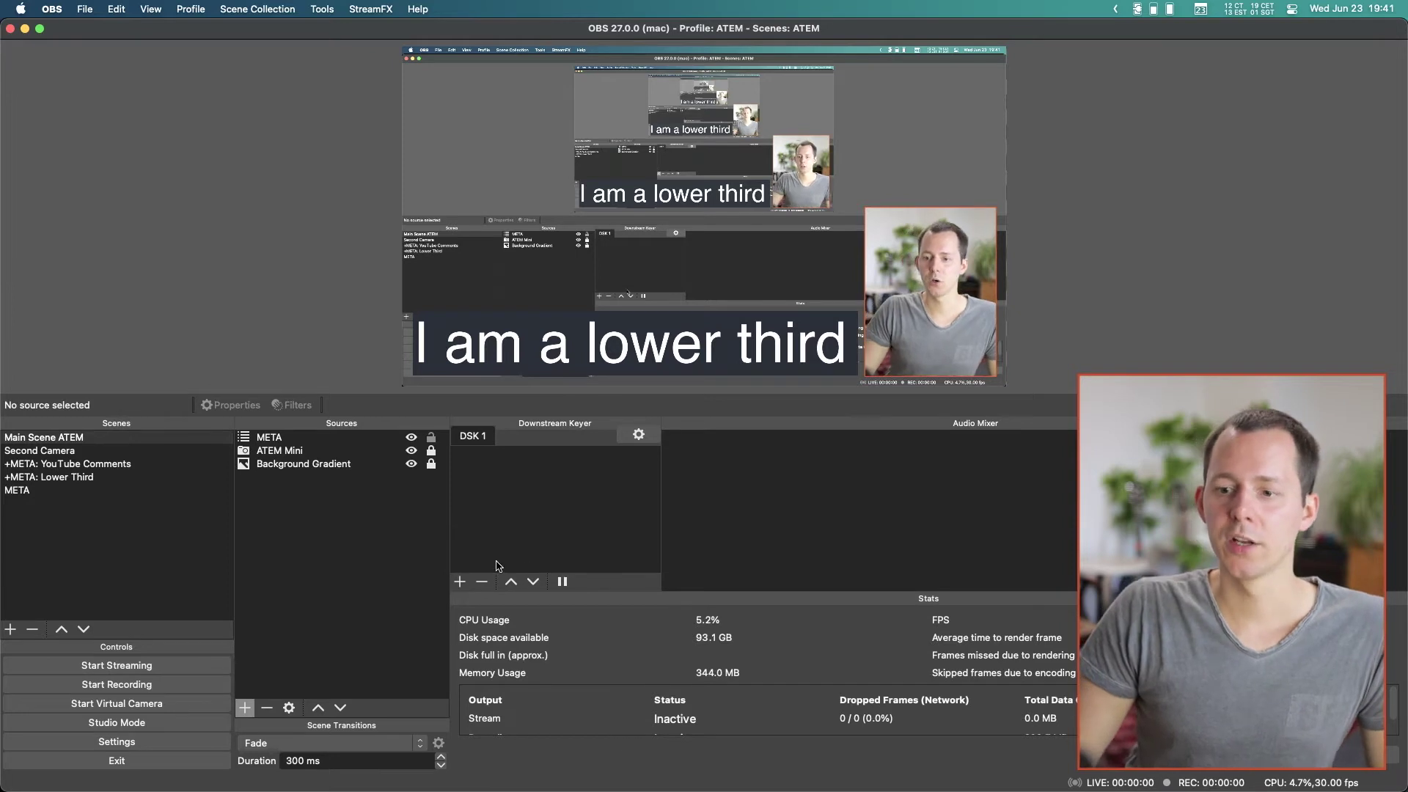
Remove the nested META source from both the Main Scene ATEM and Second Camera scenes
{"action": "left_click", "coordinate": [310, 438]}
{"action": "key", "text": "Delete"}
{"action": "key", "text": "Return"}
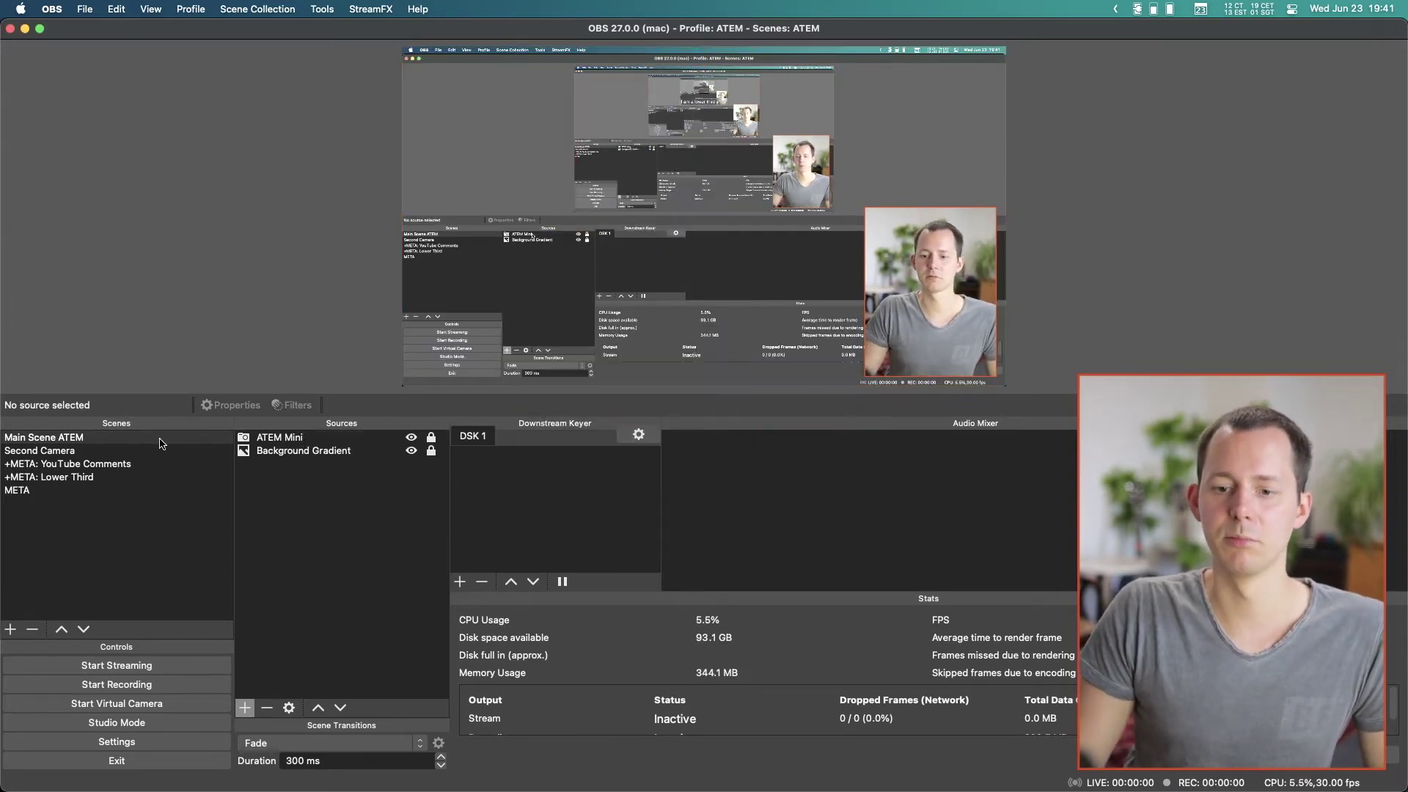
{"action": "left_click", "coordinate": [161, 450]}
{"action": "left_click", "coordinate": [292, 438]}
{"action": "key", "text": "Delete"}
{"action": "key", "text": "Return"}
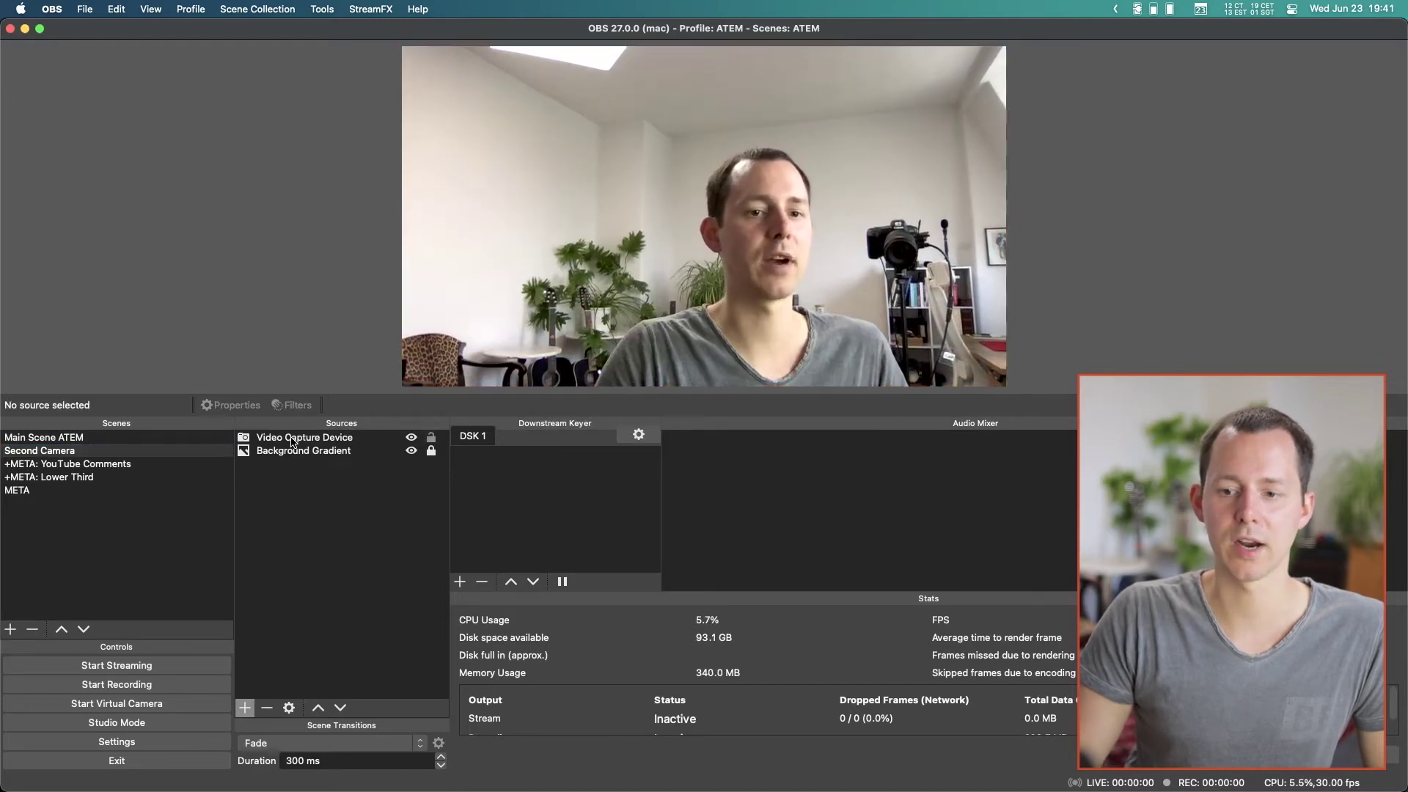
Delete the META scene from the scene list and return to Main Scene ATEM
{"action": "left_click", "coordinate": [65, 437]}
{"action": "left_click", "coordinate": [66, 451]}
{"action": "left_click", "coordinate": [66, 438]}
{"action": "left_click", "coordinate": [39, 491]}
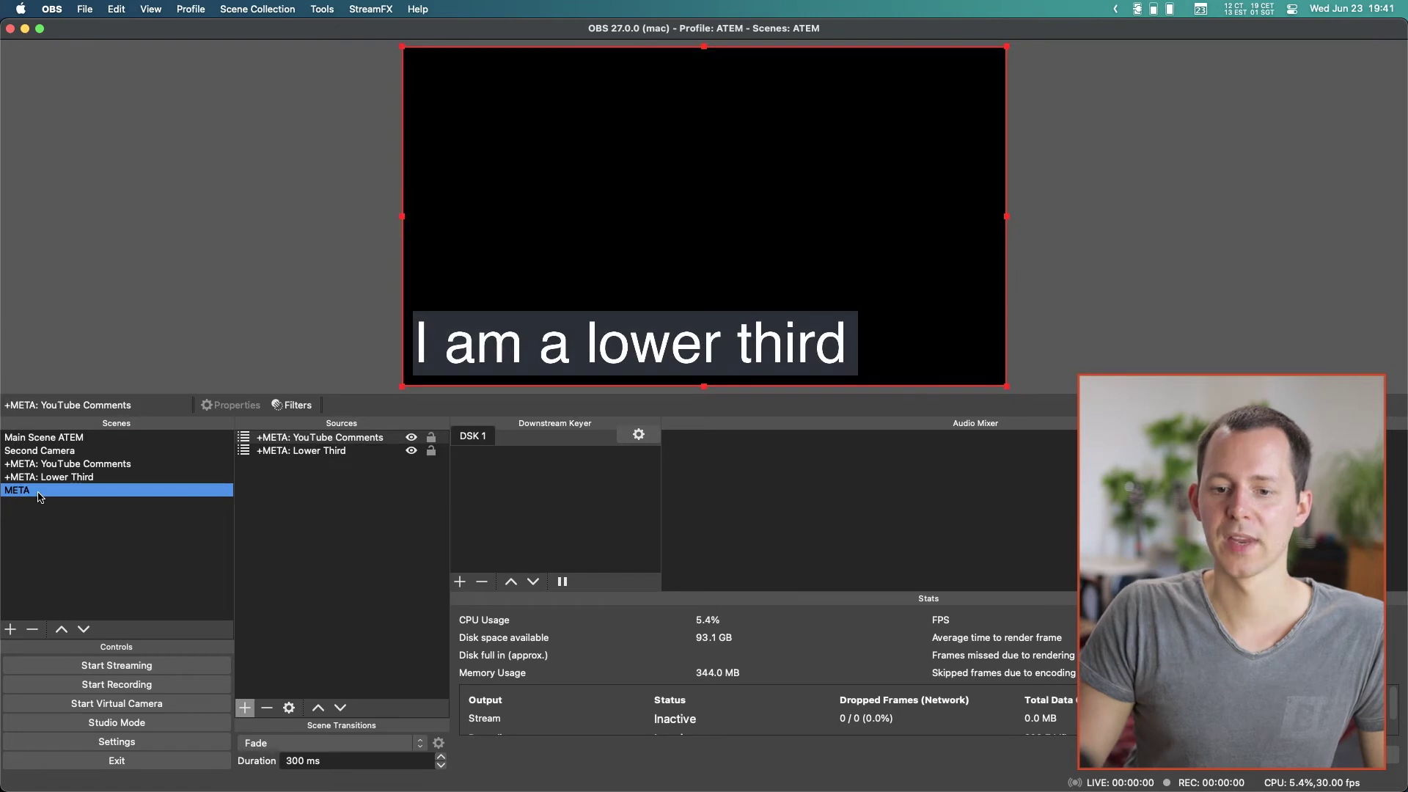
{"action": "key", "text": "Delete"}
{"action": "left_click", "coordinate": [798, 408]}
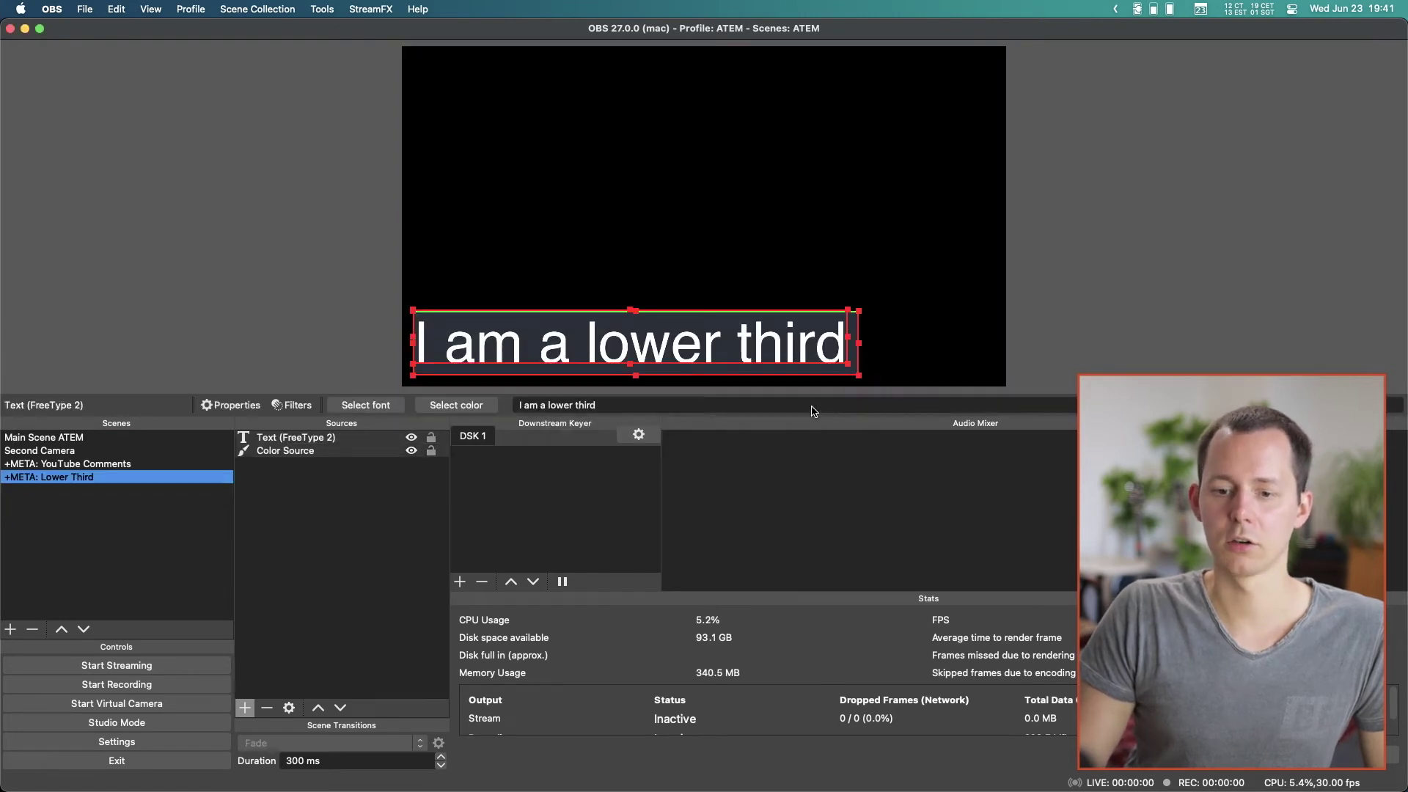
{"action": "left_click", "coordinate": [103, 438]}
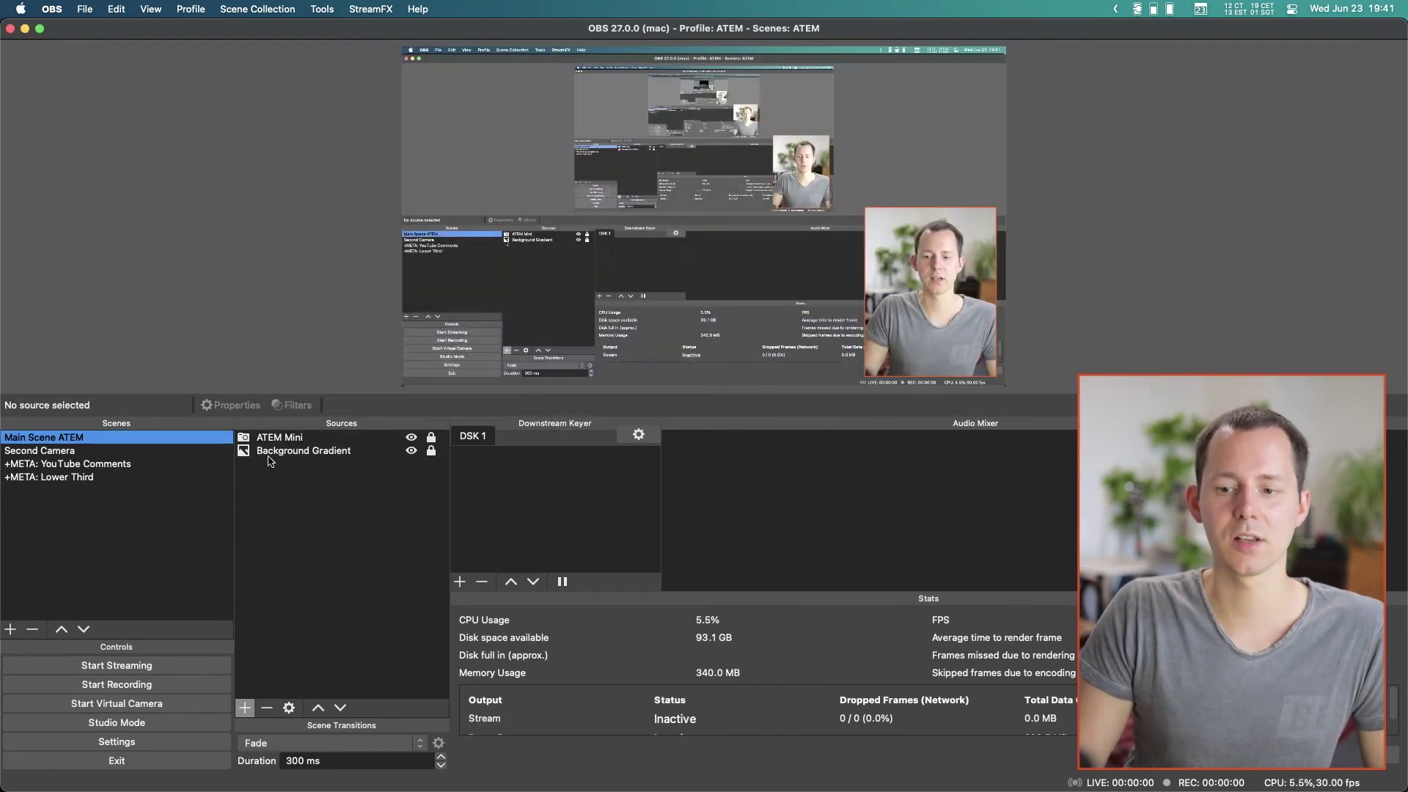
{"action": "left_click", "coordinate": [524, 477]}
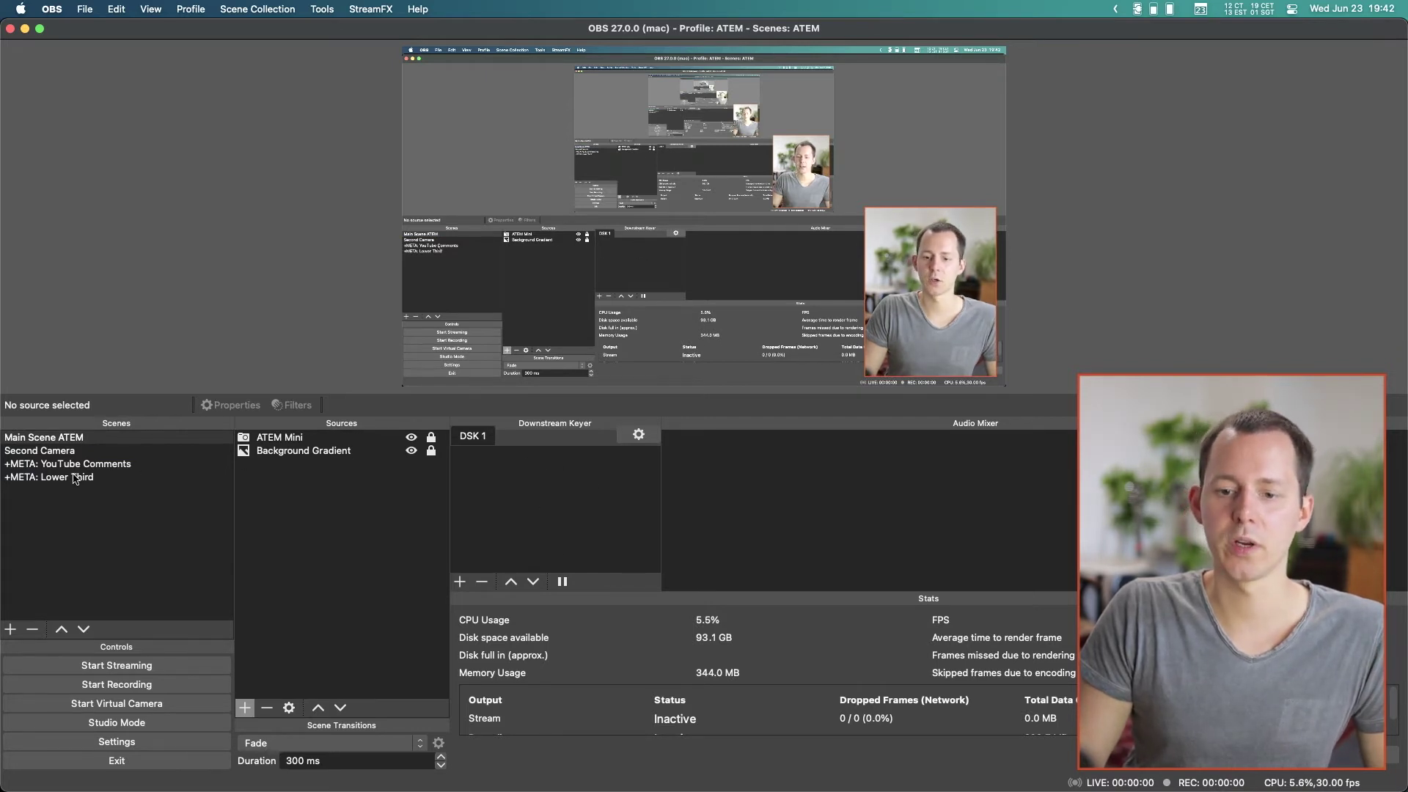
Add the +META: Lower Third scene to DSK 1 and activate it over Main Scene ATEM
{"action": "left_click", "coordinate": [30, 479]}
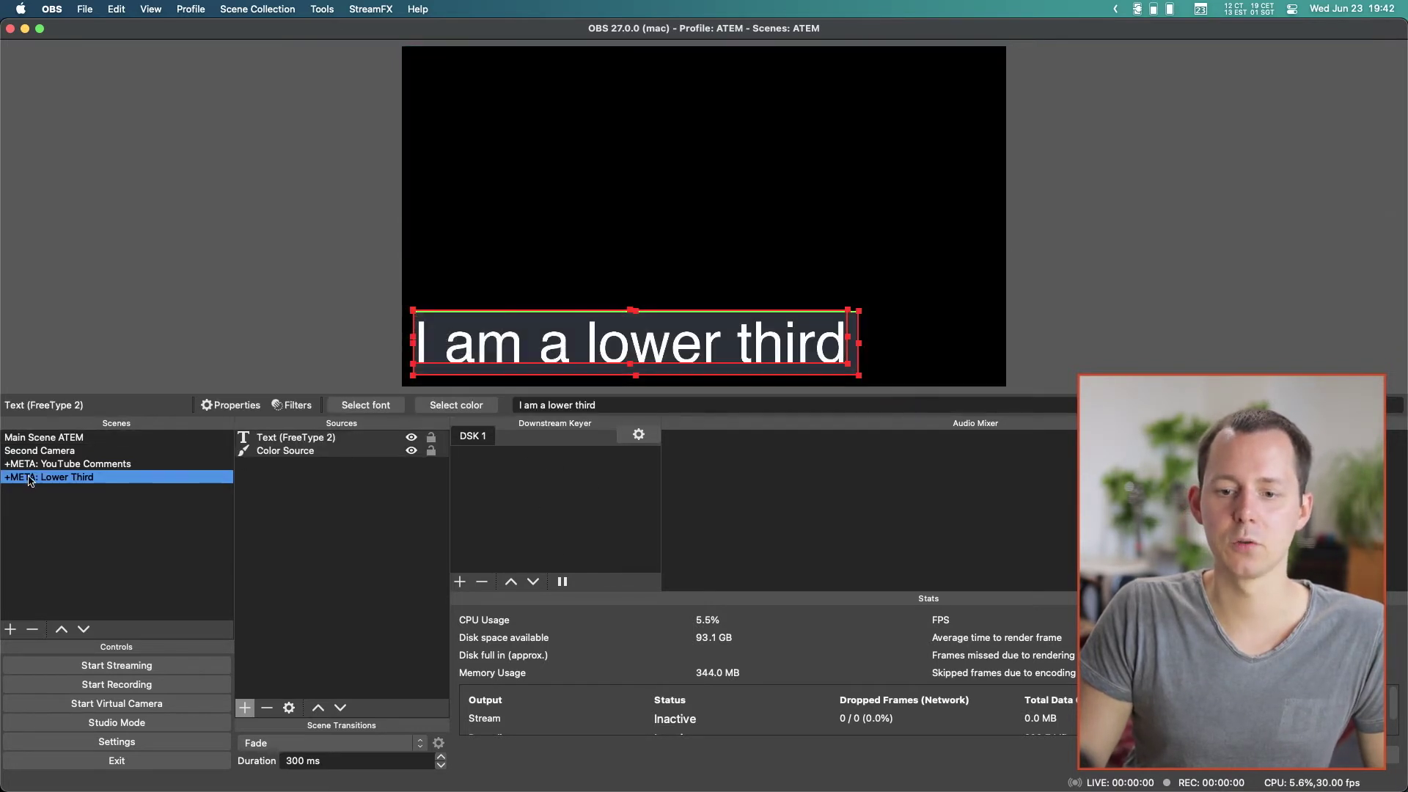
{"action": "left_click", "coordinate": [460, 582]}
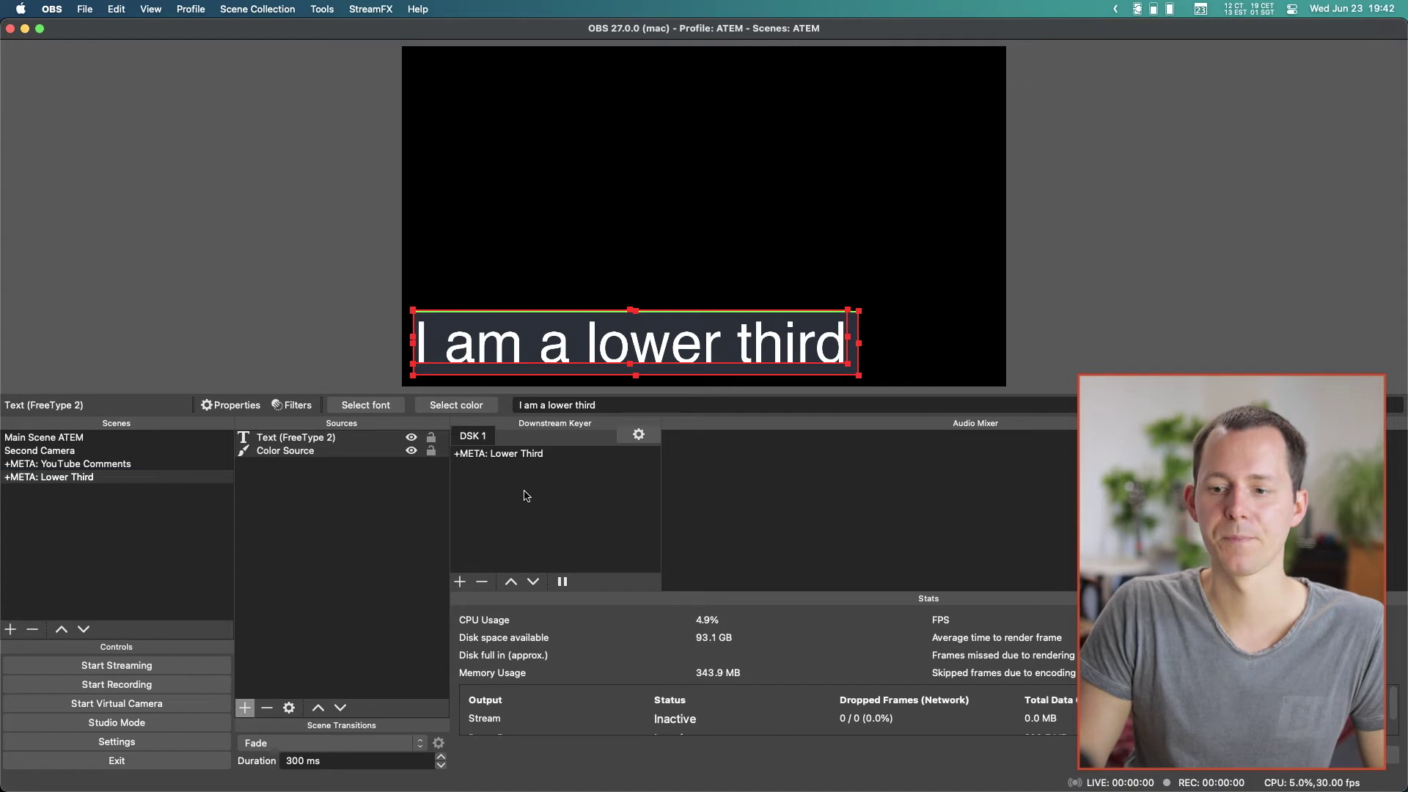
{"action": "left_click", "coordinate": [90, 439]}
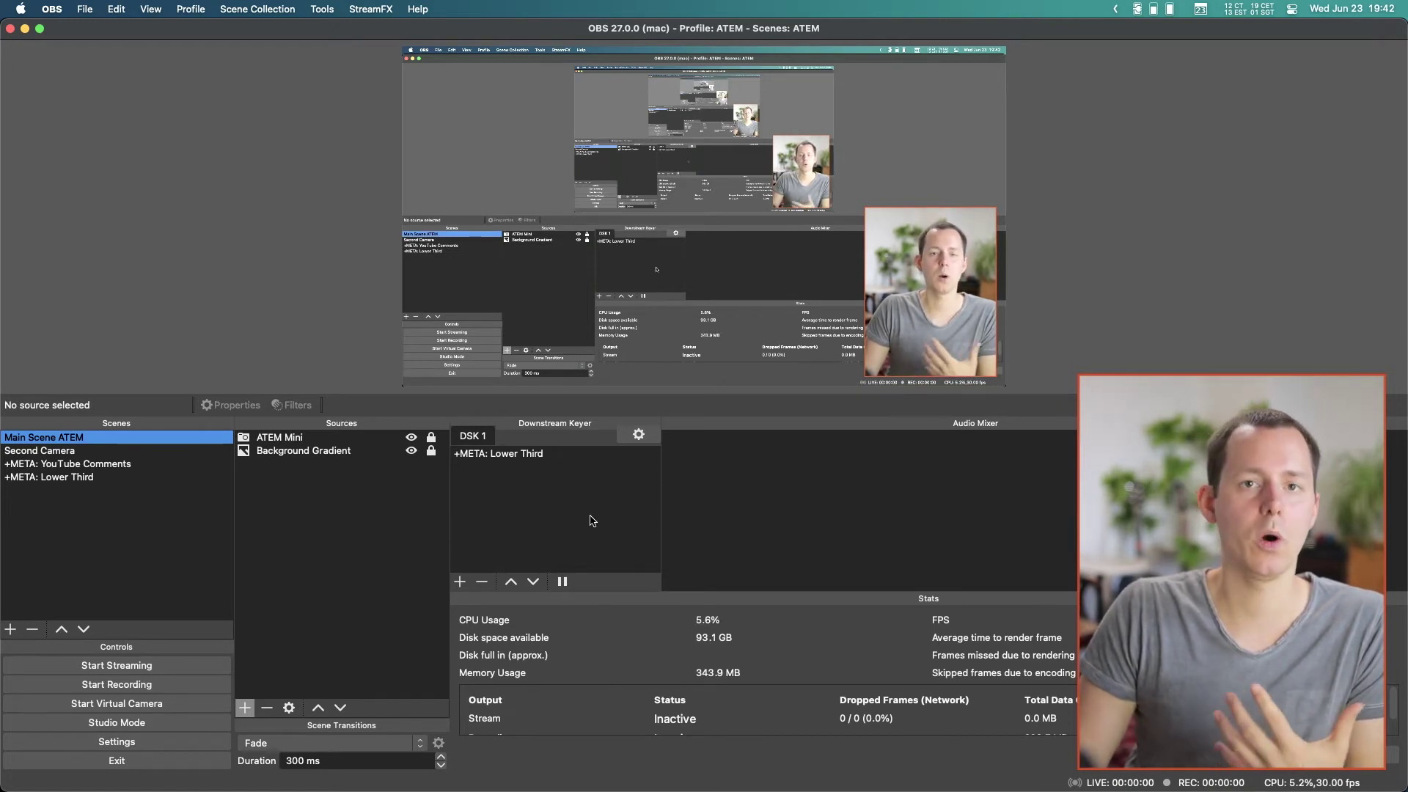
{"action": "left_click", "coordinate": [490, 454]}
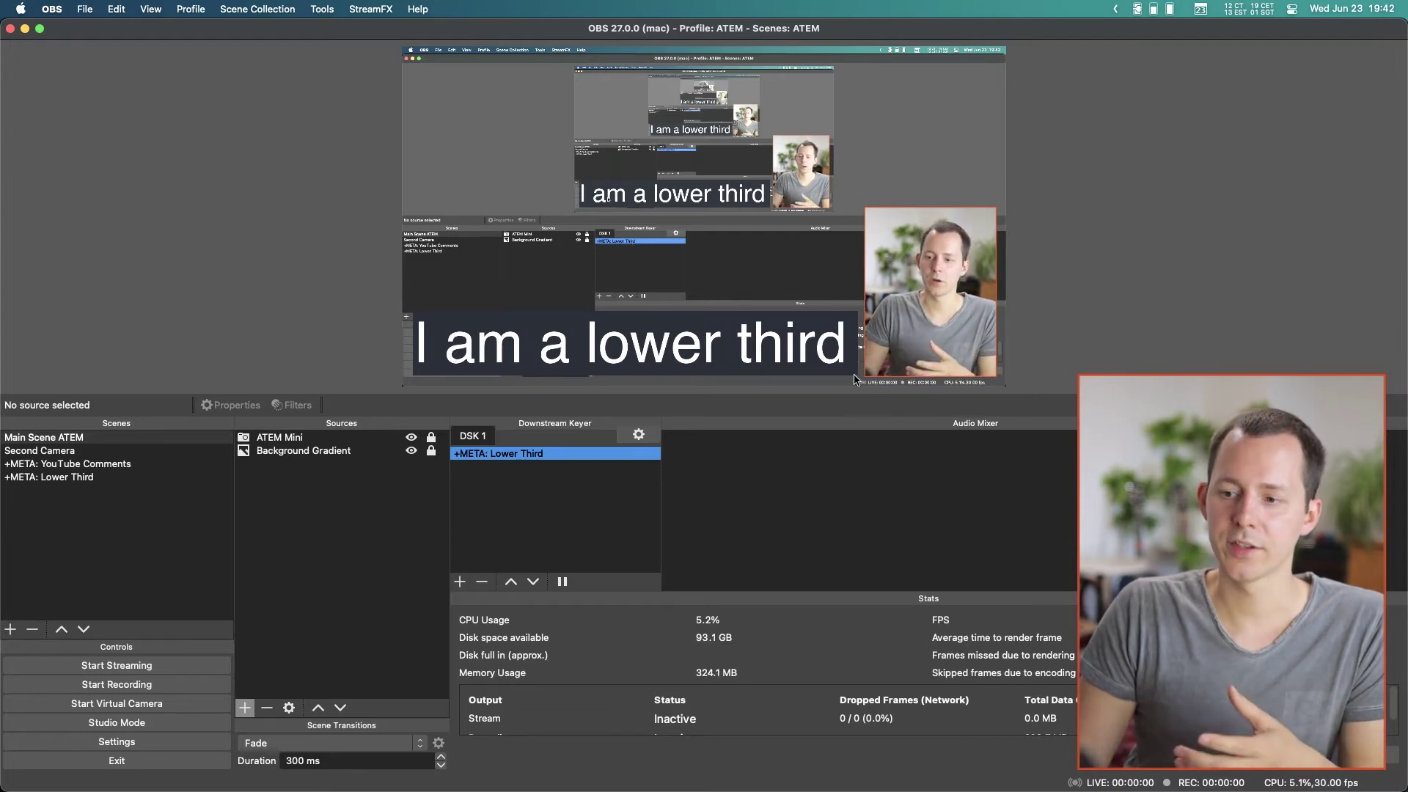
Switch to the Second Camera scene to check the lower third overlay there, and hide the overlay
{"action": "left_click", "coordinate": [52, 452]}
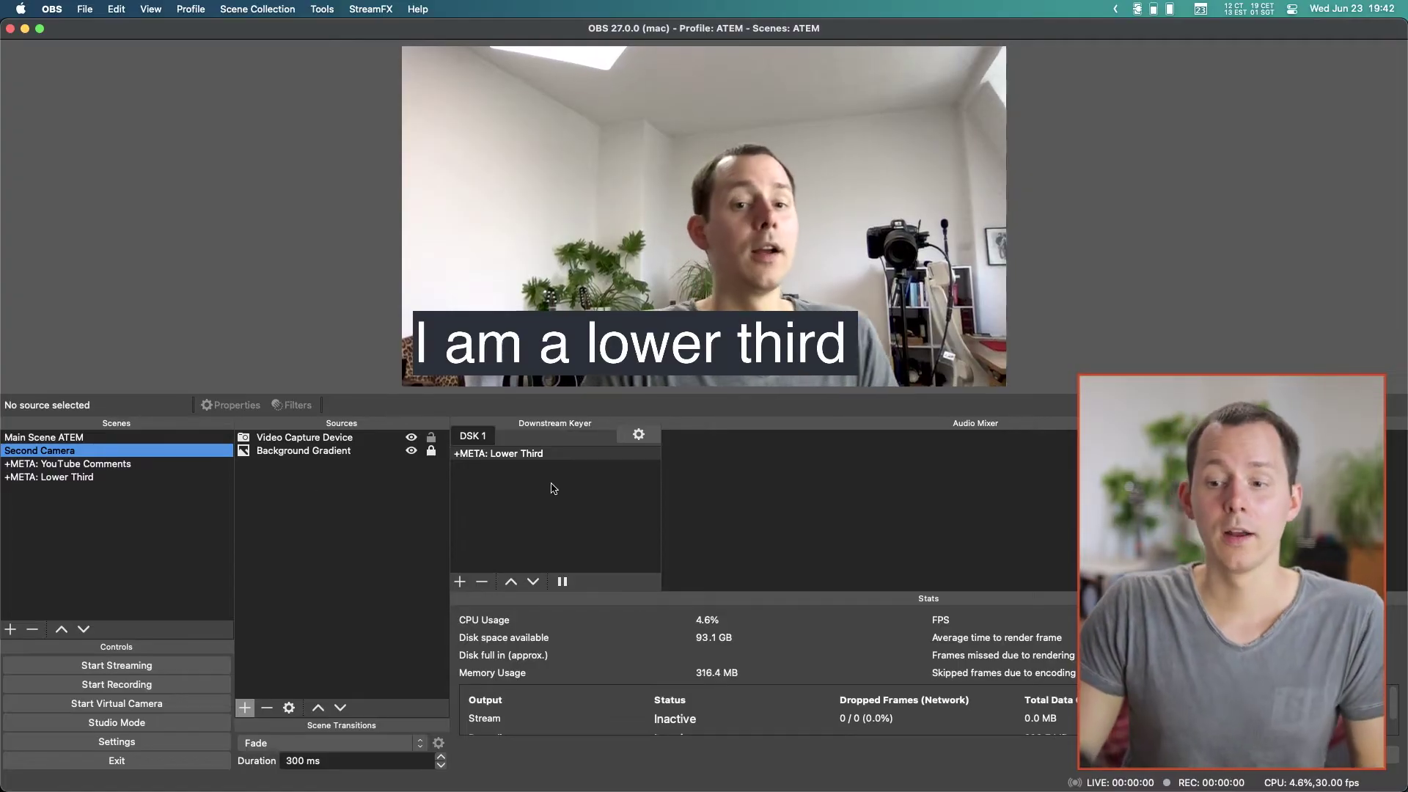
{"action": "left_click", "coordinate": [497, 456]}
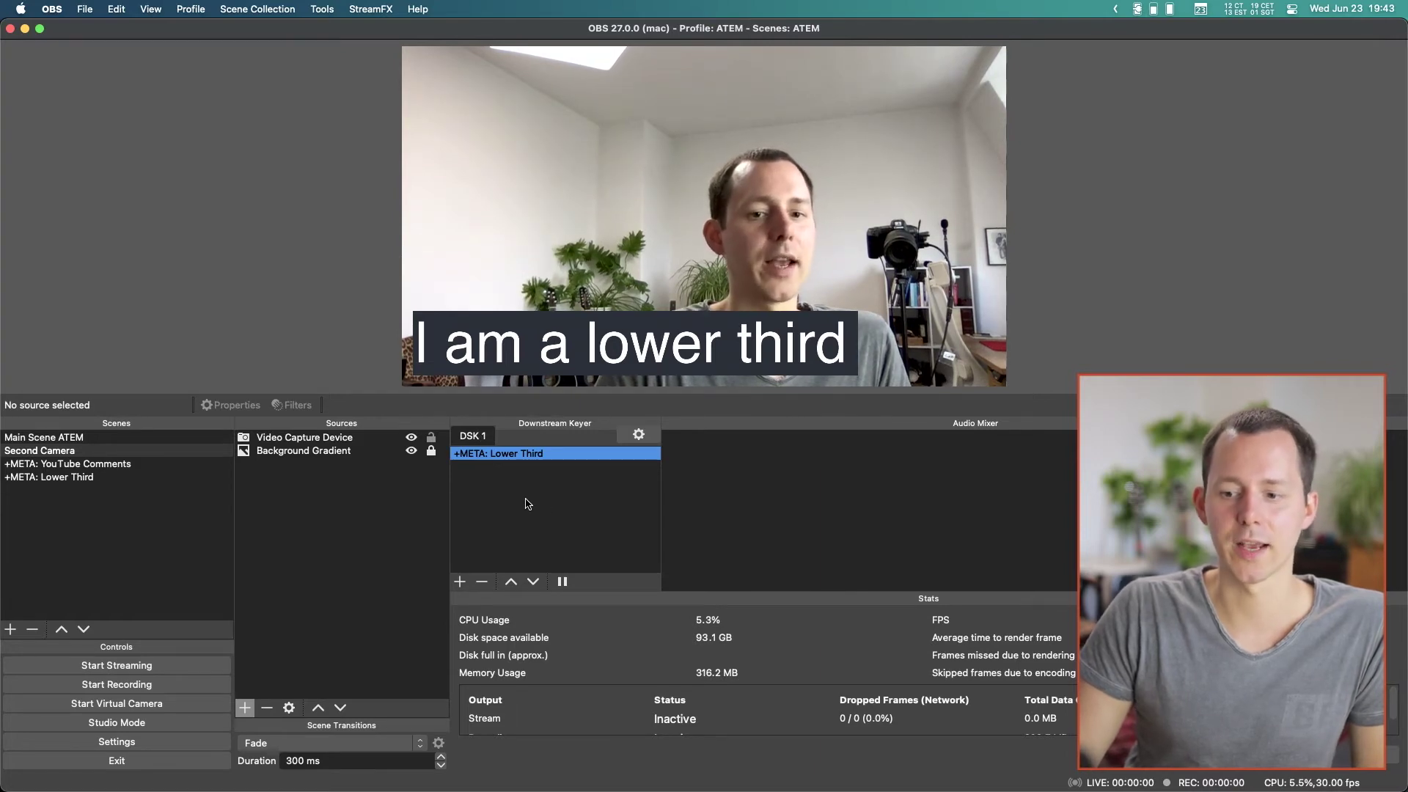
{"action": "left_click", "coordinate": [561, 582]}
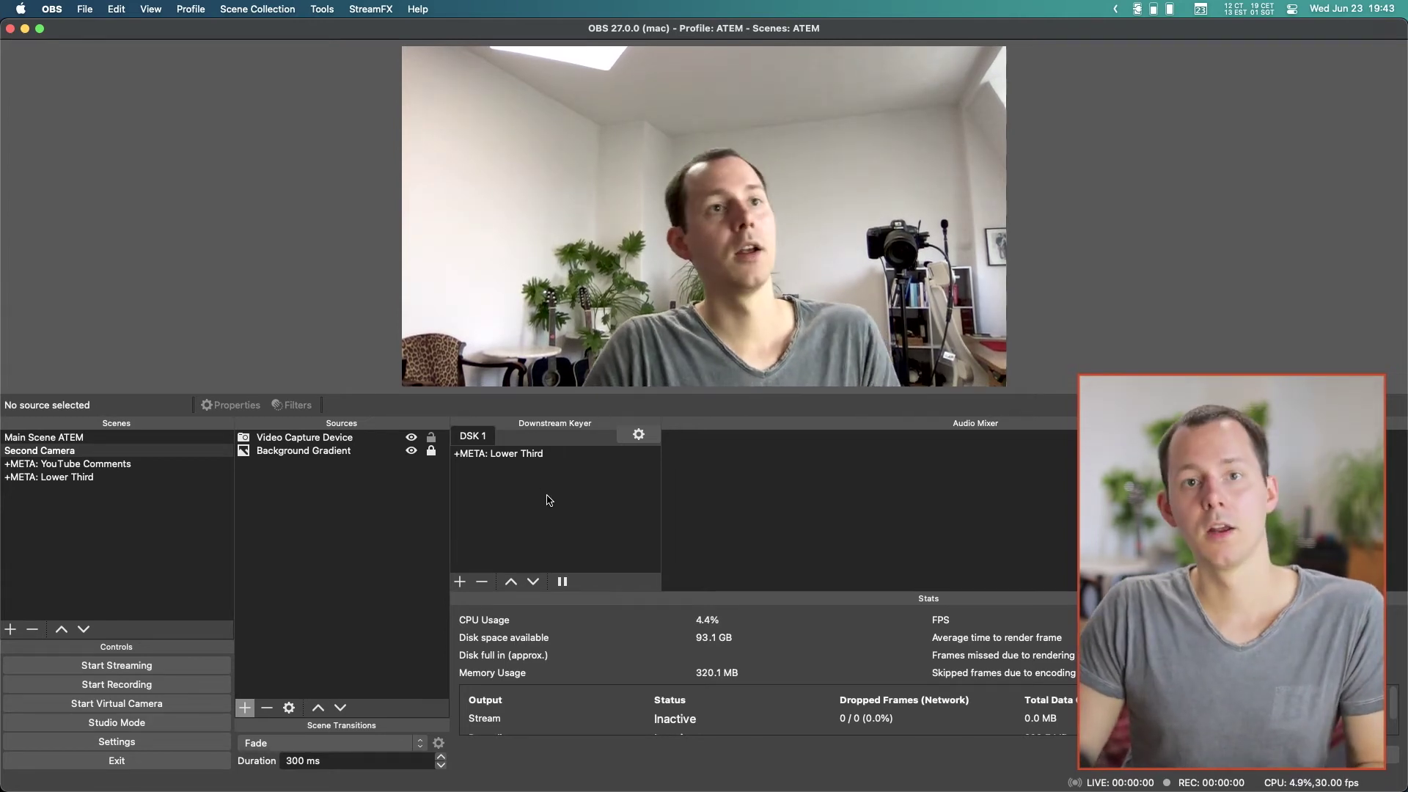
Set the DSK 1 transition to Cut and show +META: Lower Third to try it out
{"action": "left_click", "coordinate": [645, 439]}
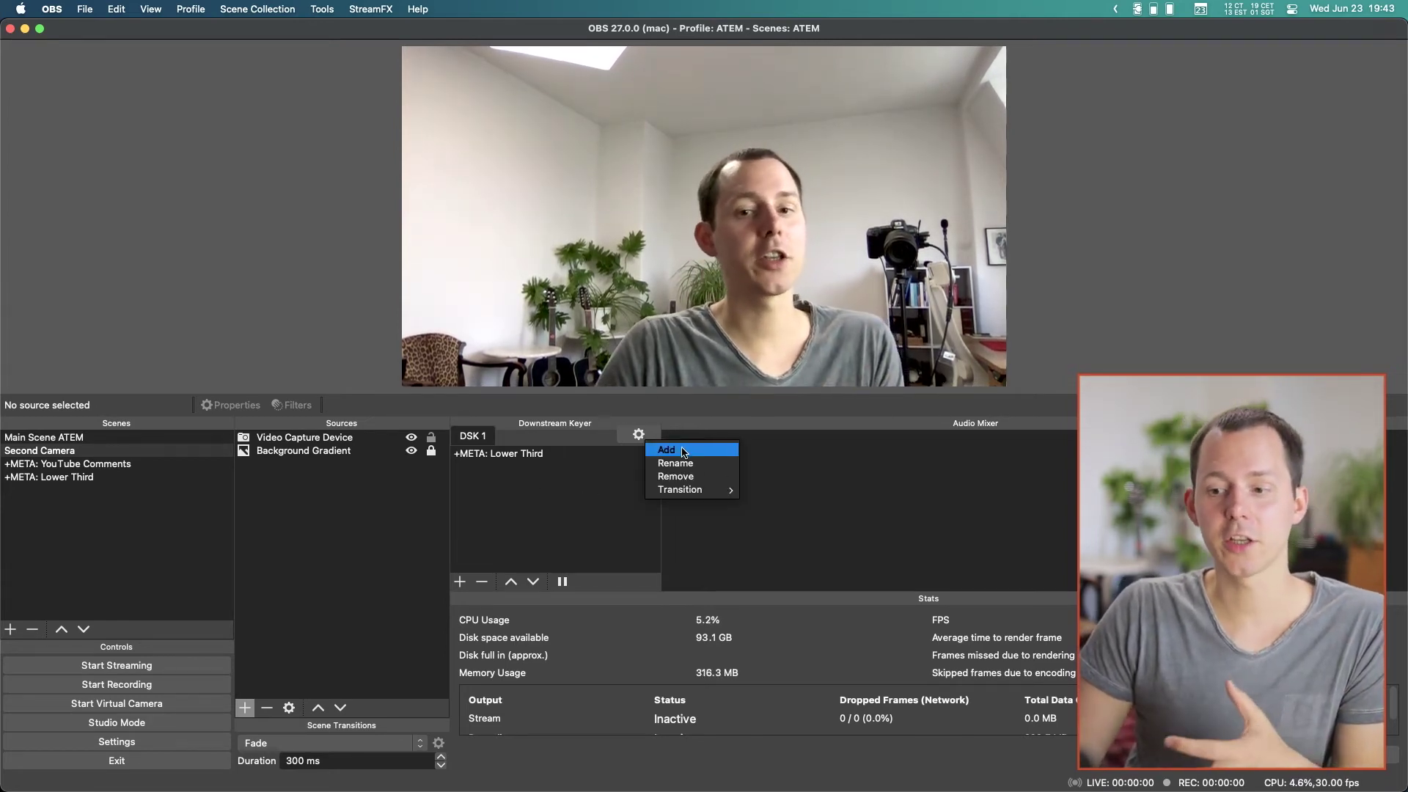
{"action": "mouse_move", "coordinate": [679, 489]}
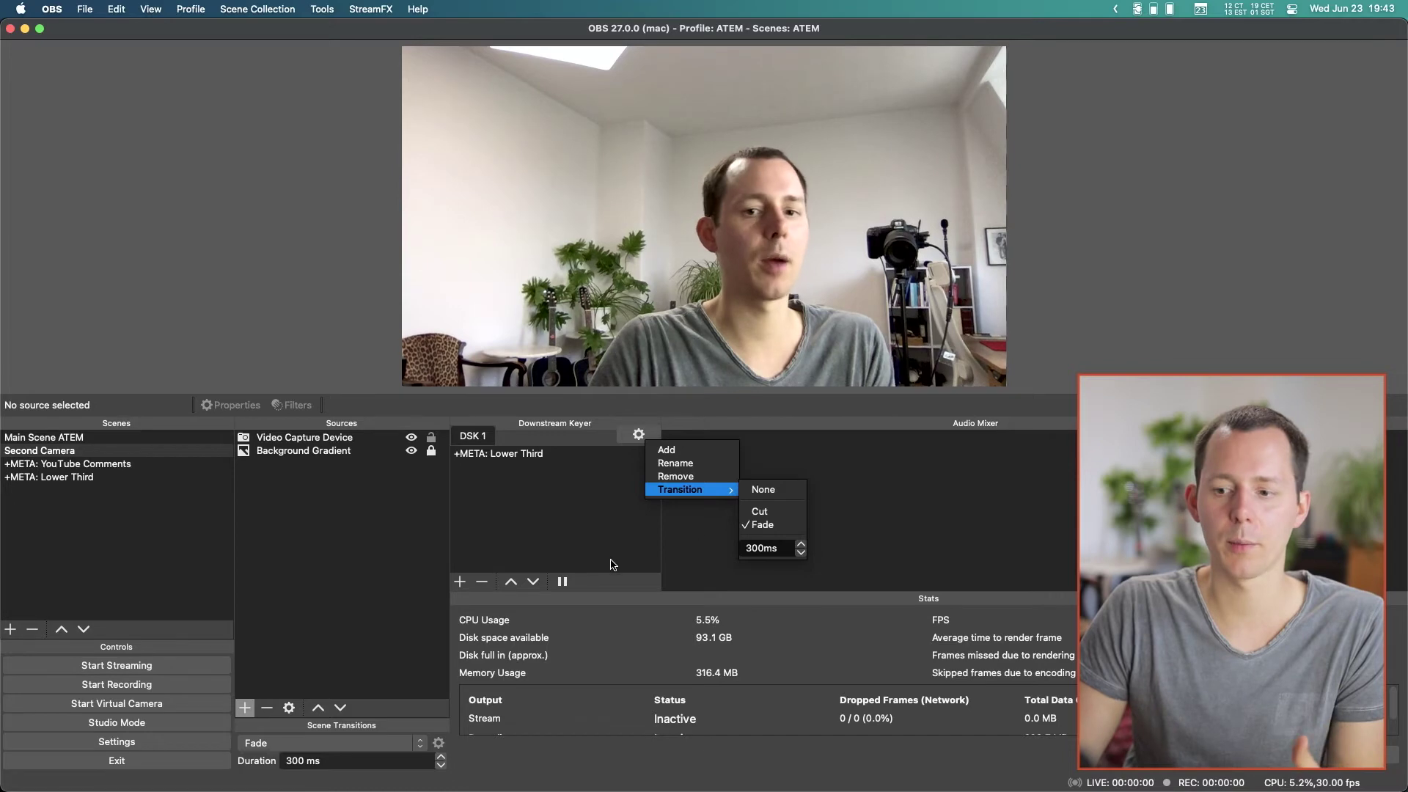
{"action": "left_click", "coordinate": [771, 513]}
{"action": "left_click", "coordinate": [527, 454]}
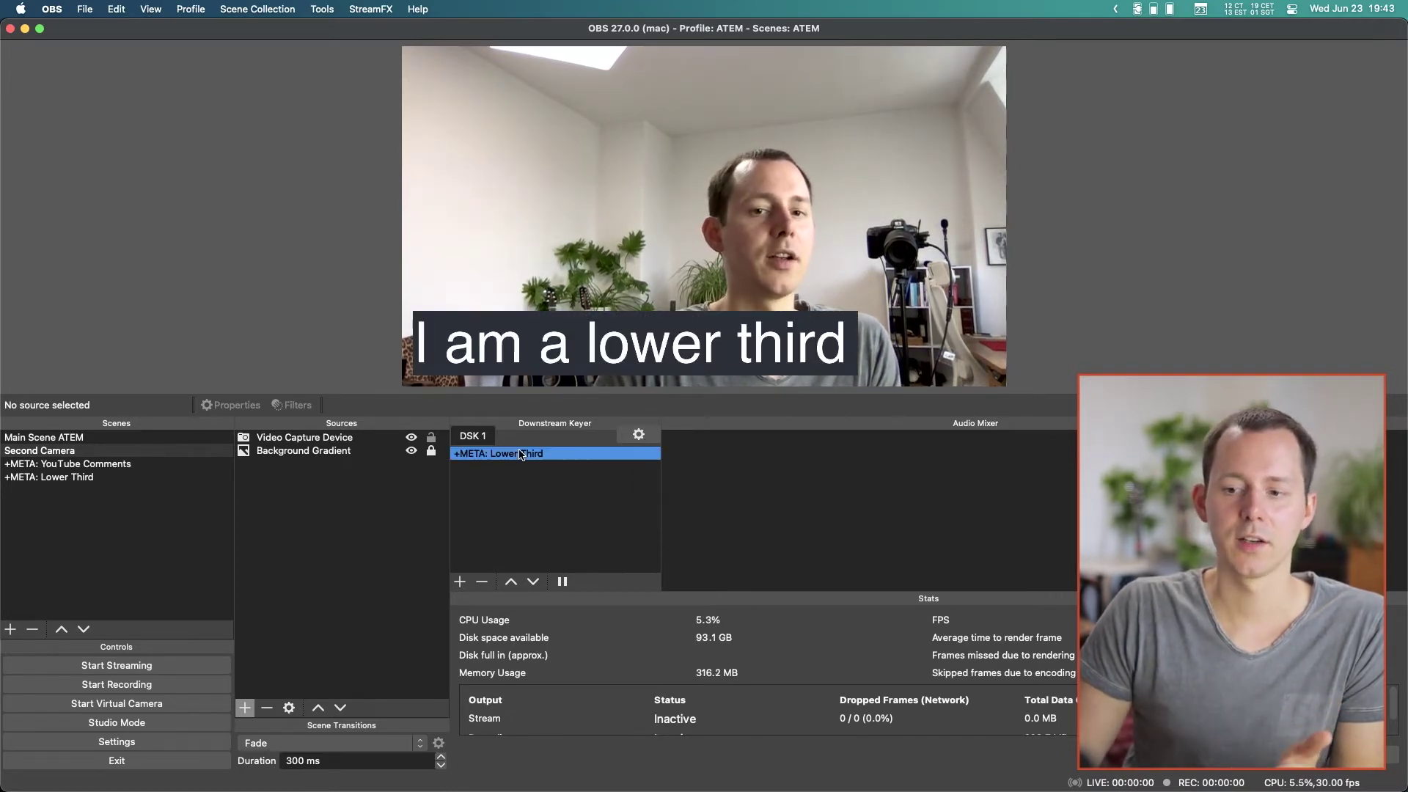
Set the DSK 1 transition to Fade and hide the lower third overlay
{"action": "left_click", "coordinate": [651, 437]}
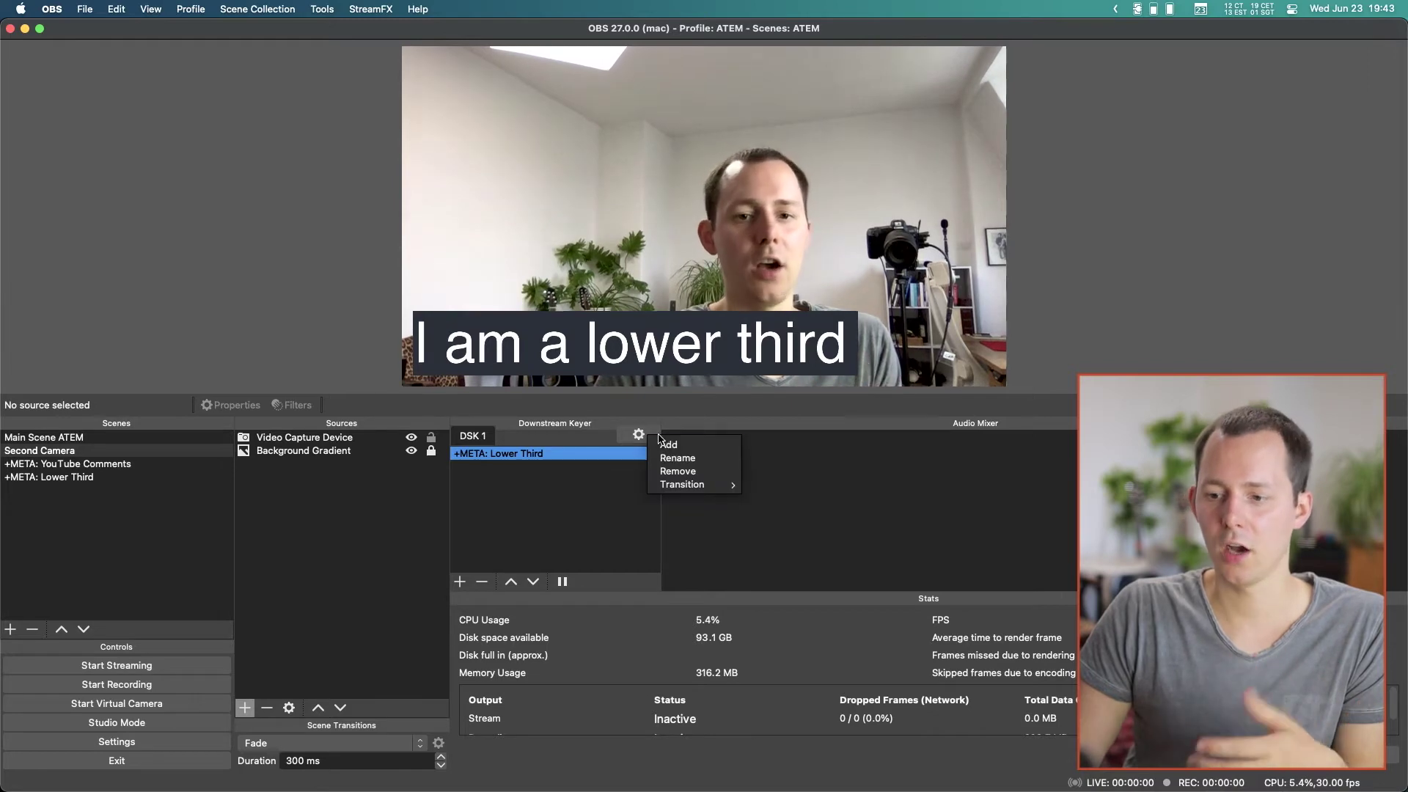
{"action": "left_click", "coordinate": [760, 520]}
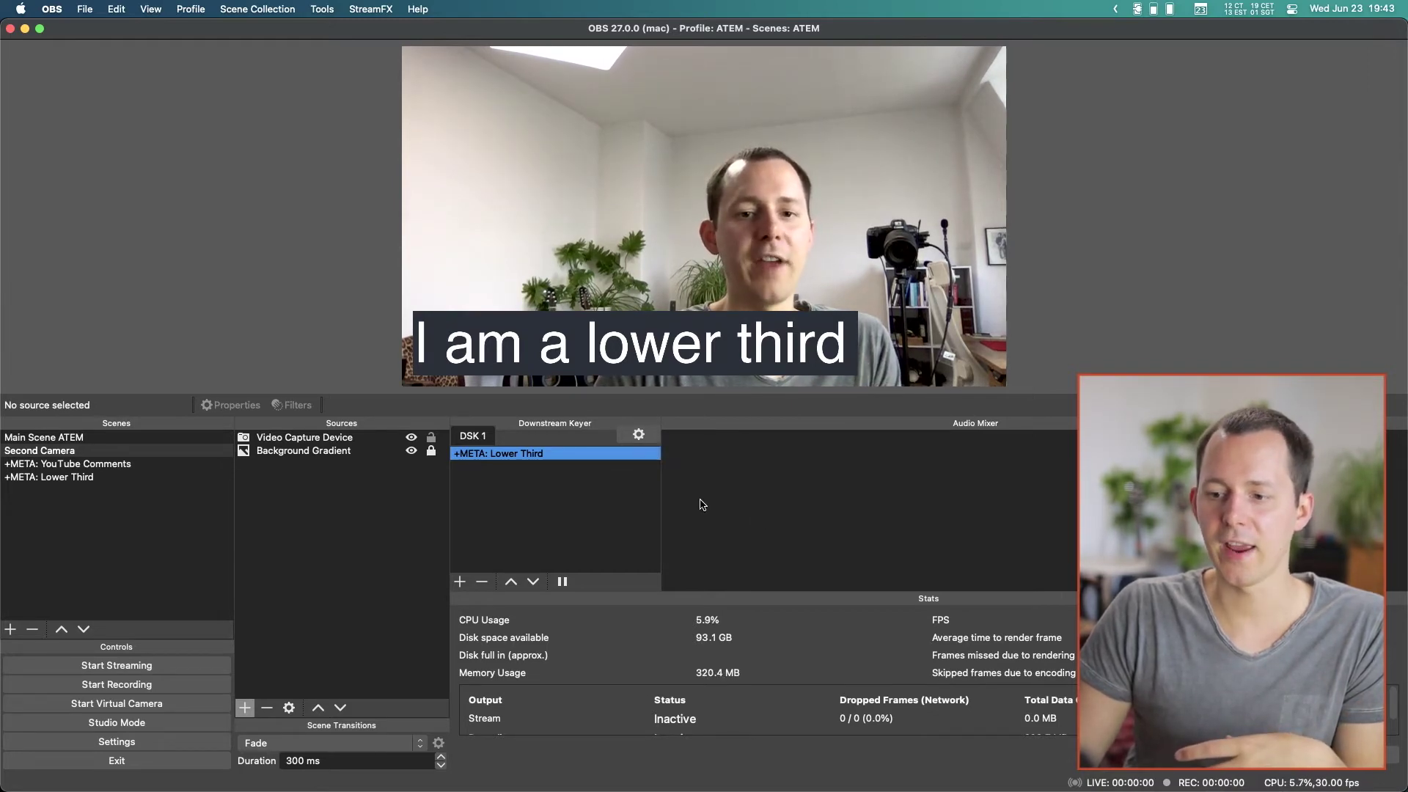
{"action": "left_click", "coordinate": [562, 581]}
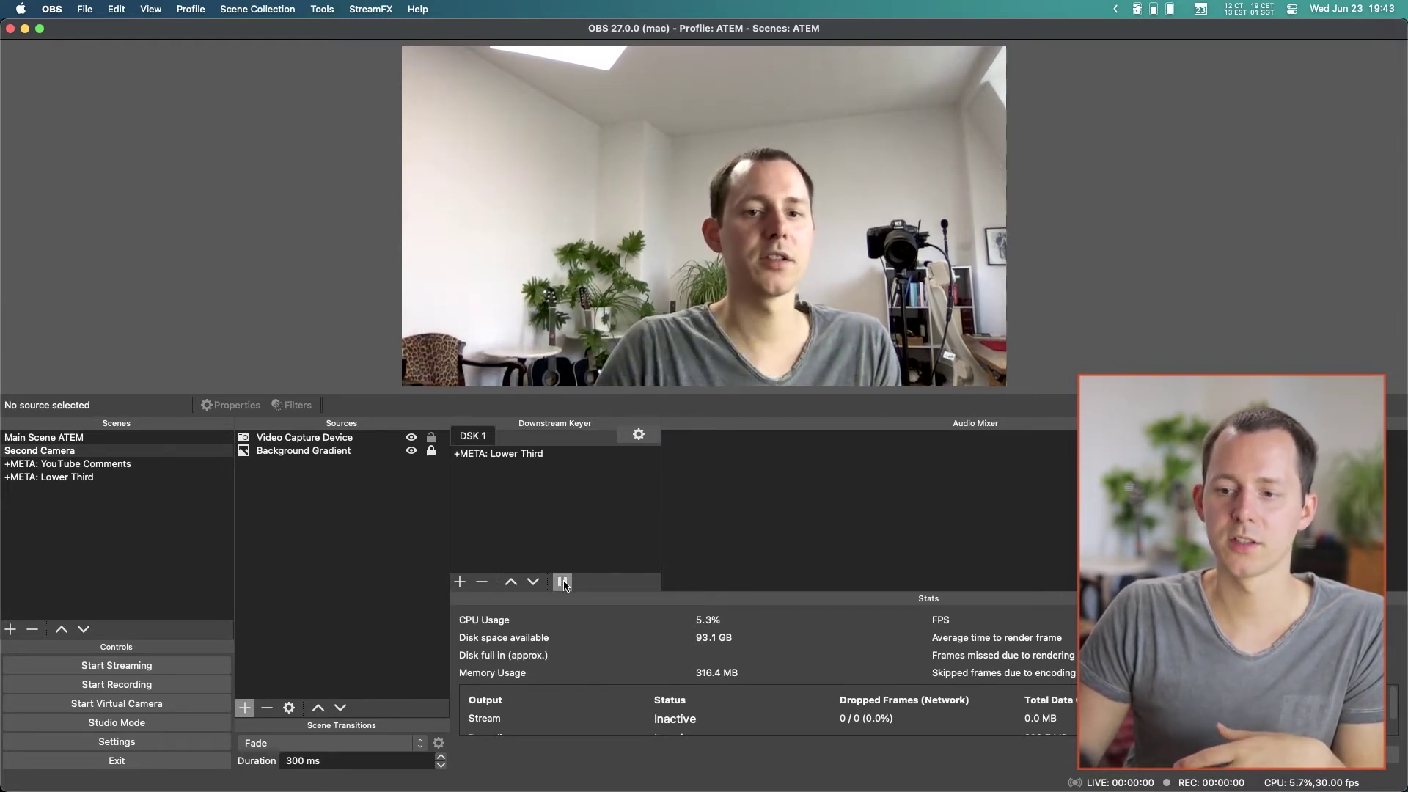
Create a new scene named "+META: Logo"
{"action": "left_click", "coordinate": [11, 629]}
{"action": "type", "text": "+"}
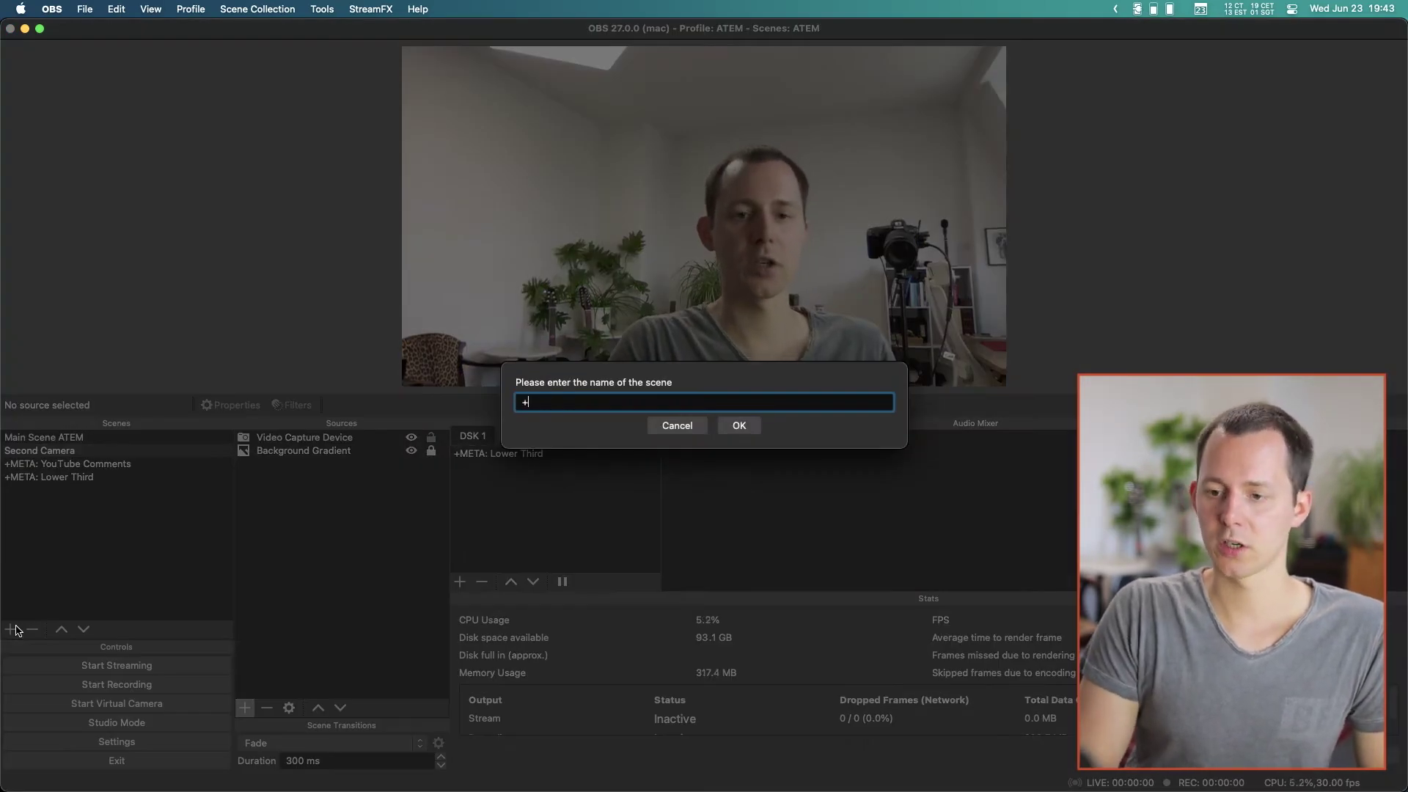
{"action": "type", "text": "META: Log"}
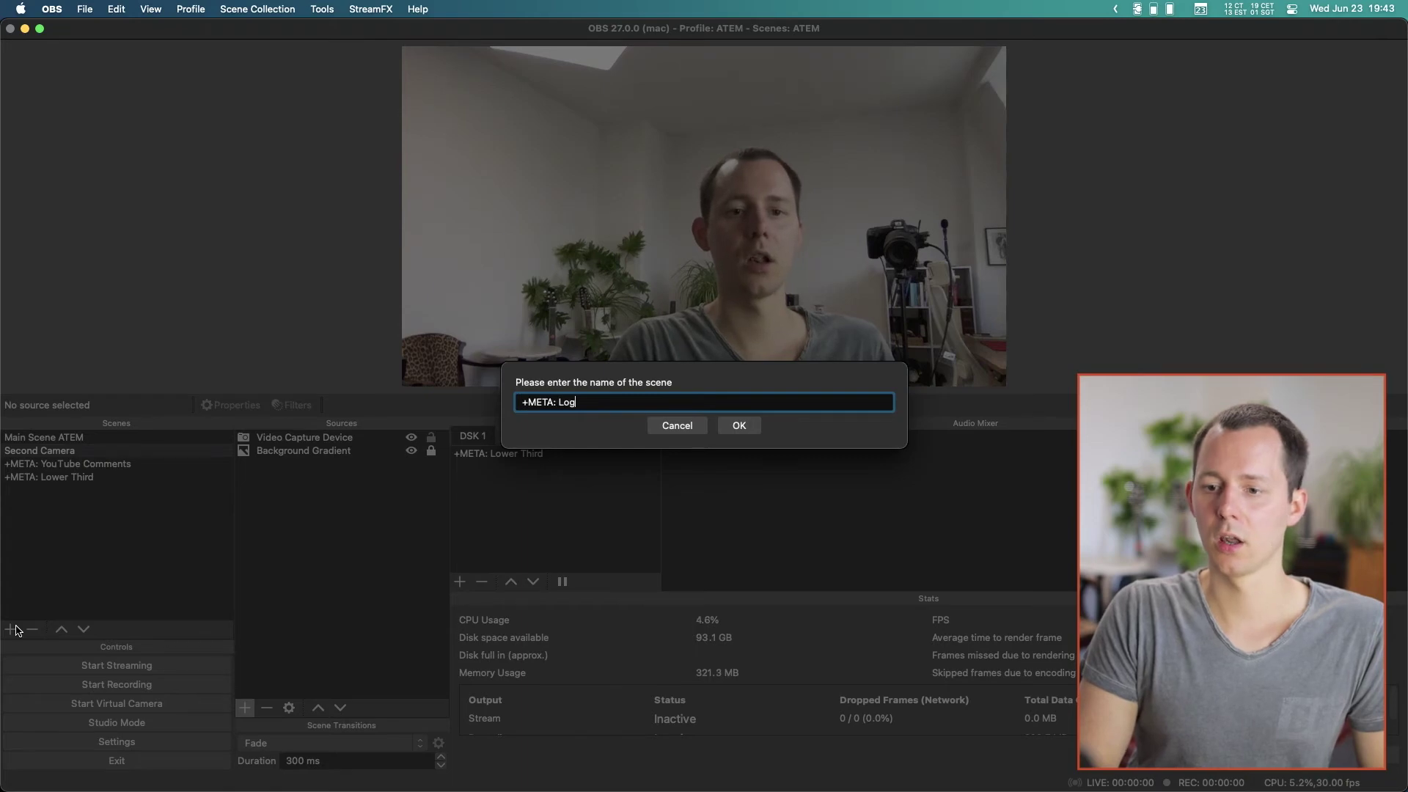
{"action": "type", "text": "o"}
{"action": "key", "text": "Return"}
Add pn-icon-dark.png as a new image source in the +META: Logo scene and shrink it to a small logo in the canvas's upper-left corner
{"action": "left_click", "coordinate": [245, 708]}
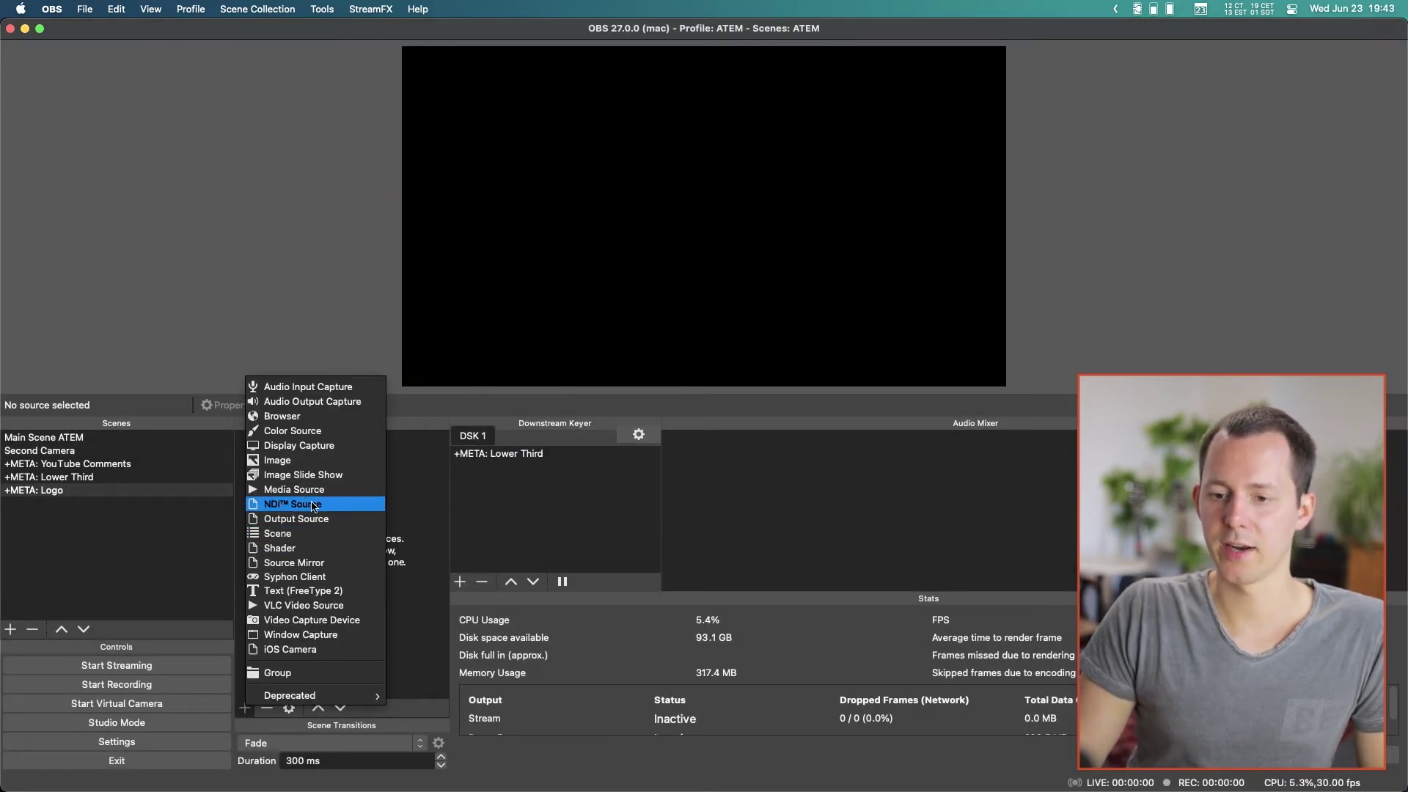
{"action": "left_click", "coordinate": [326, 460]}
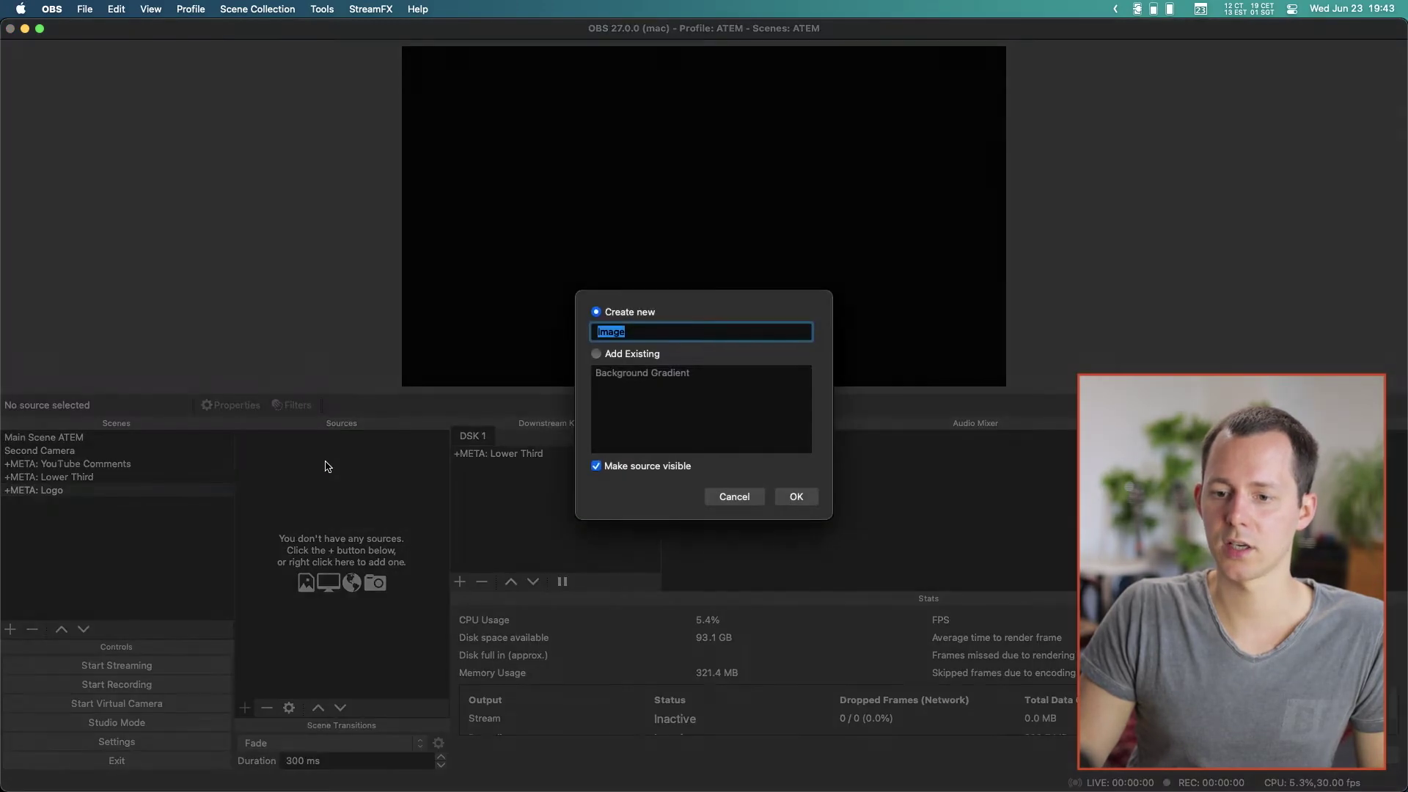
{"action": "left_click", "coordinate": [795, 496]}
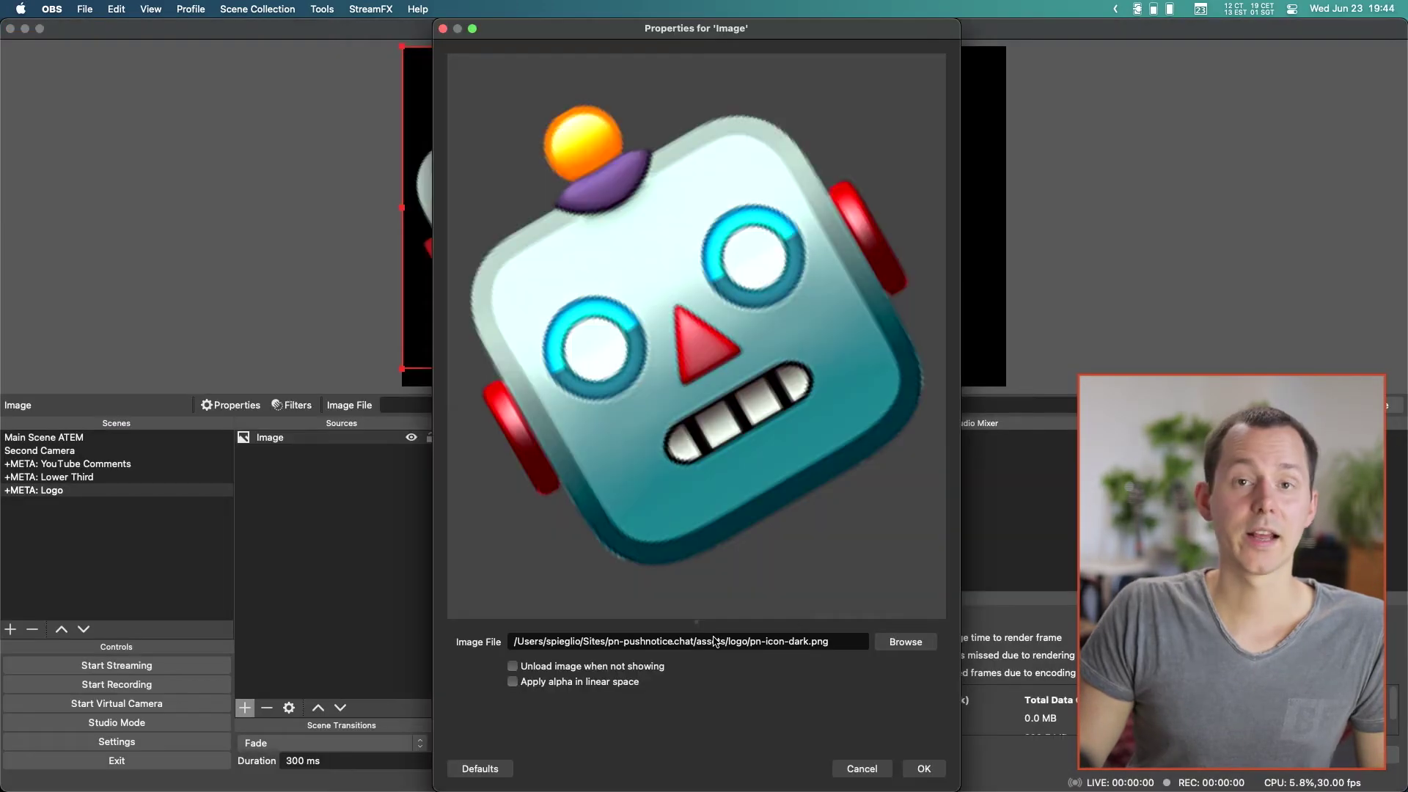
{"action": "left_click", "coordinate": [924, 768]}
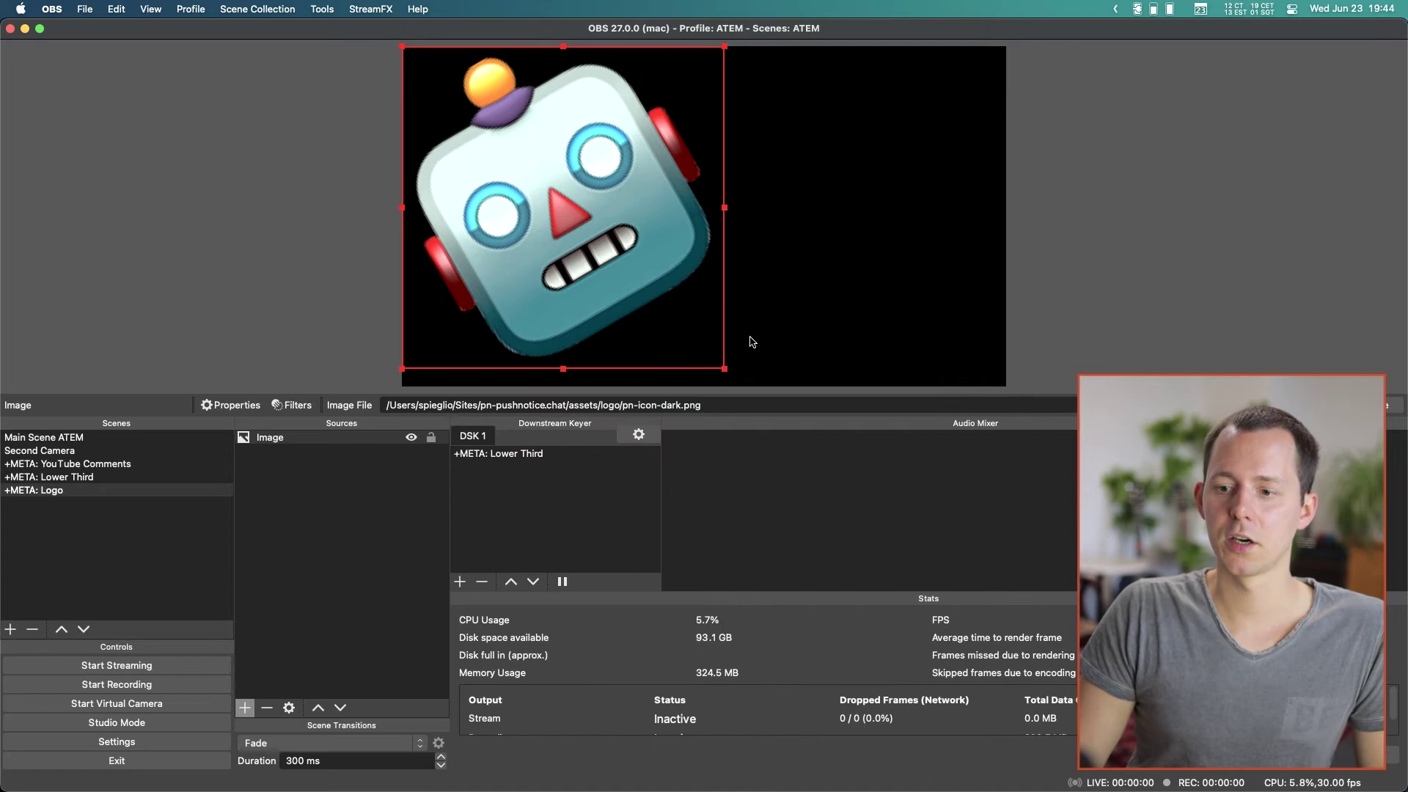
{"action": "left_click_drag", "start_coordinate": [725, 374], "coordinate": [435, 77]}
{"action": "left_click", "coordinate": [371, 85]}
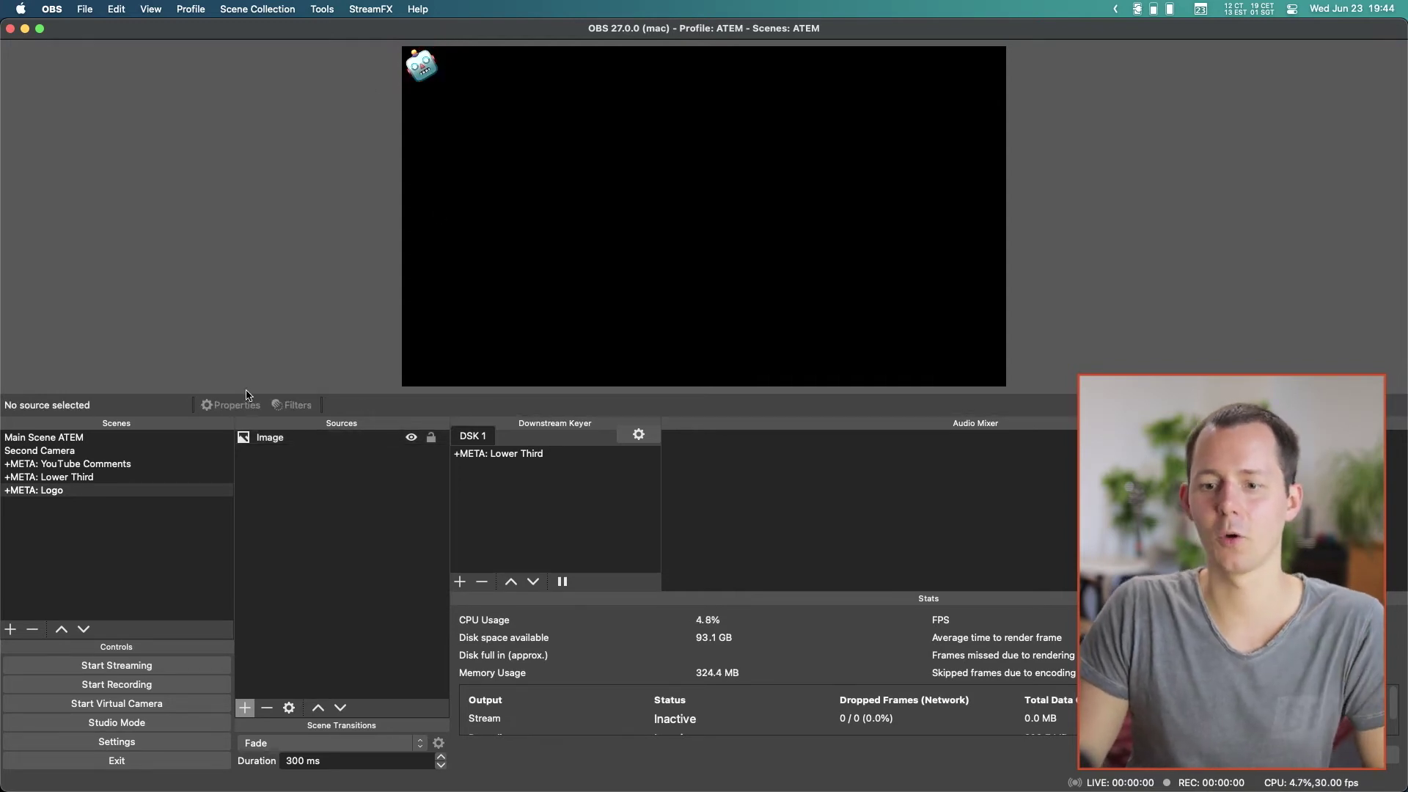
Add the +META: Logo scene to the DSK 1 keyer
{"action": "left_click", "coordinate": [31, 440]}
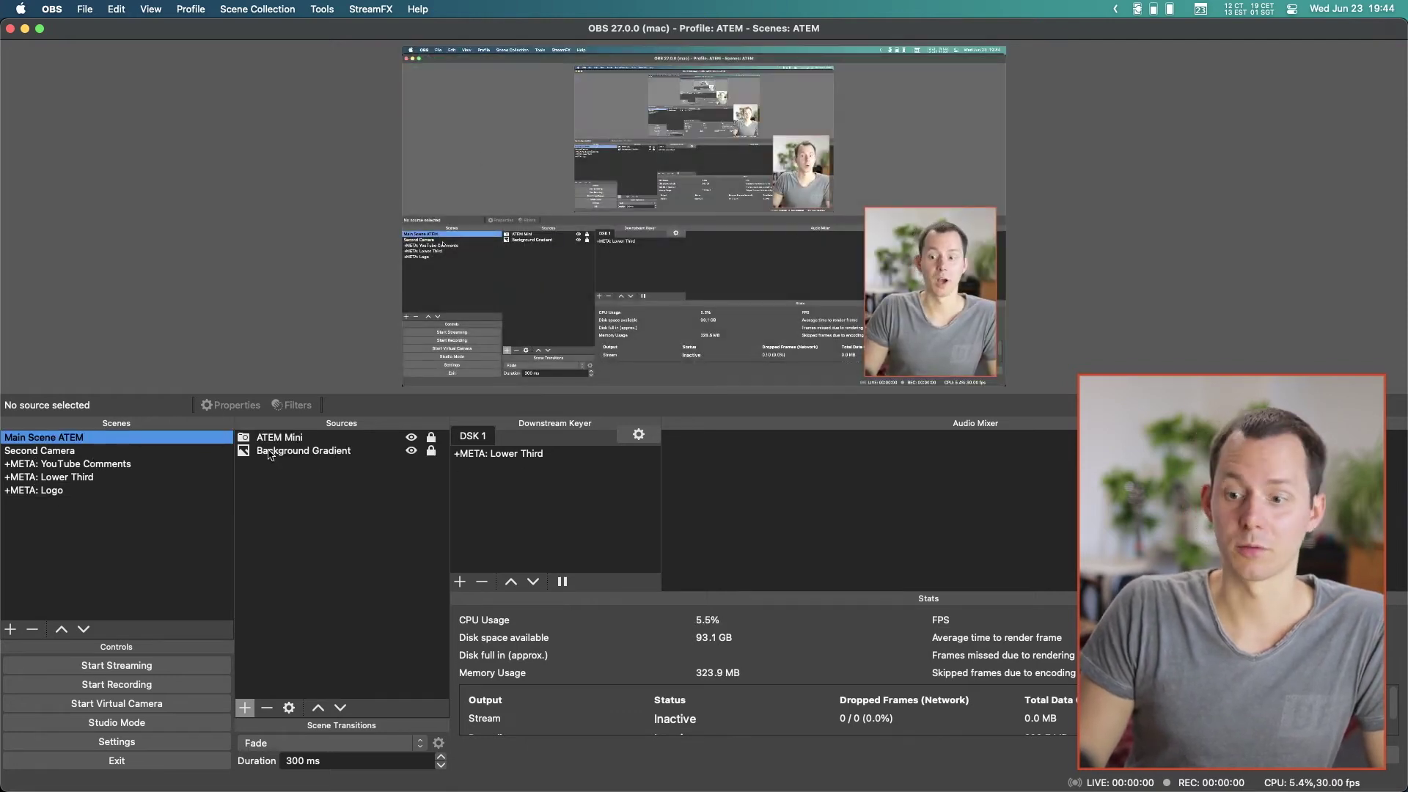
{"action": "left_click", "coordinate": [91, 491]}
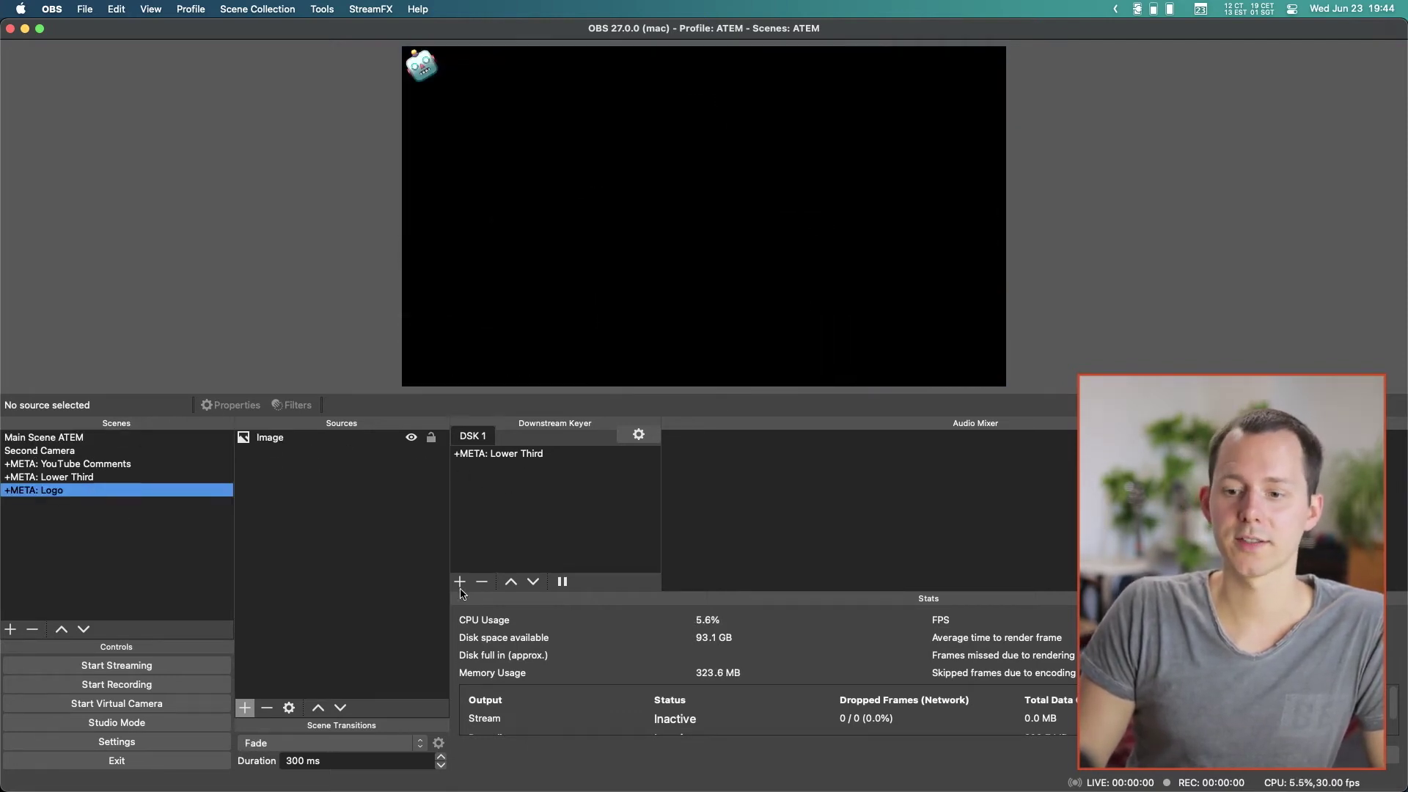
{"action": "left_click", "coordinate": [460, 581]}
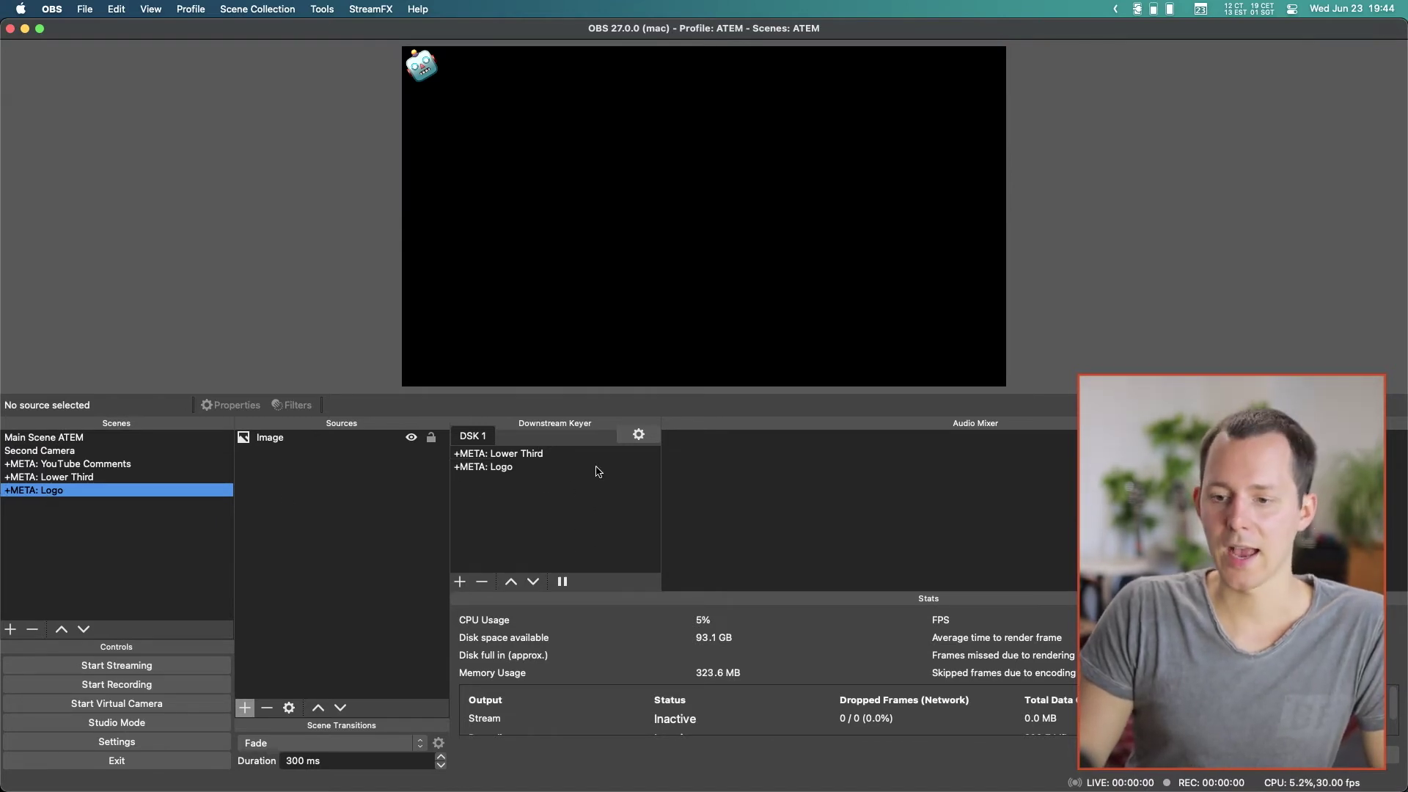
Switch to Main Scene ATEM and alternate between the +META: Logo and +META: Lower Third overlays in DSK 1 to test them
{"action": "left_click", "coordinate": [160, 438]}
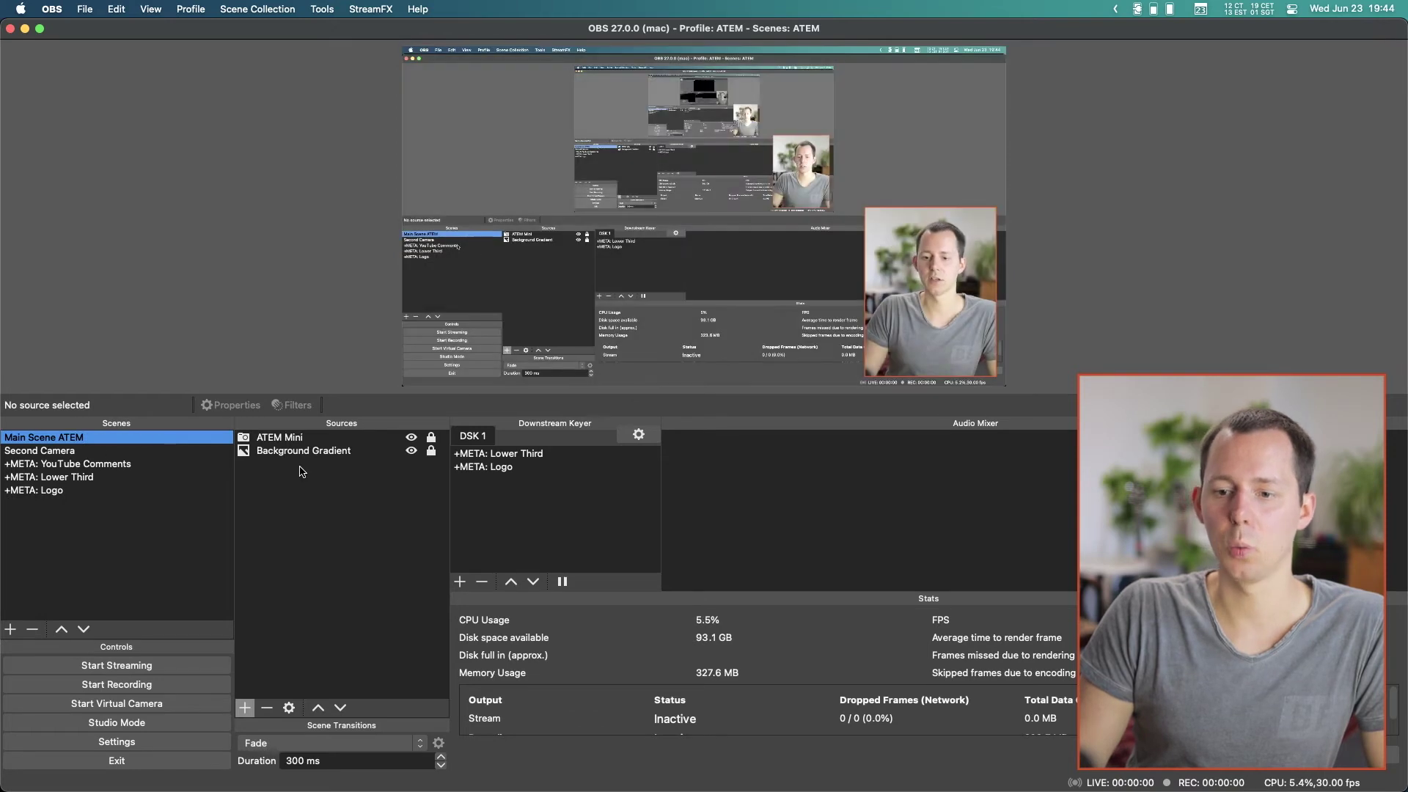
{"action": "left_click", "coordinate": [544, 505]}
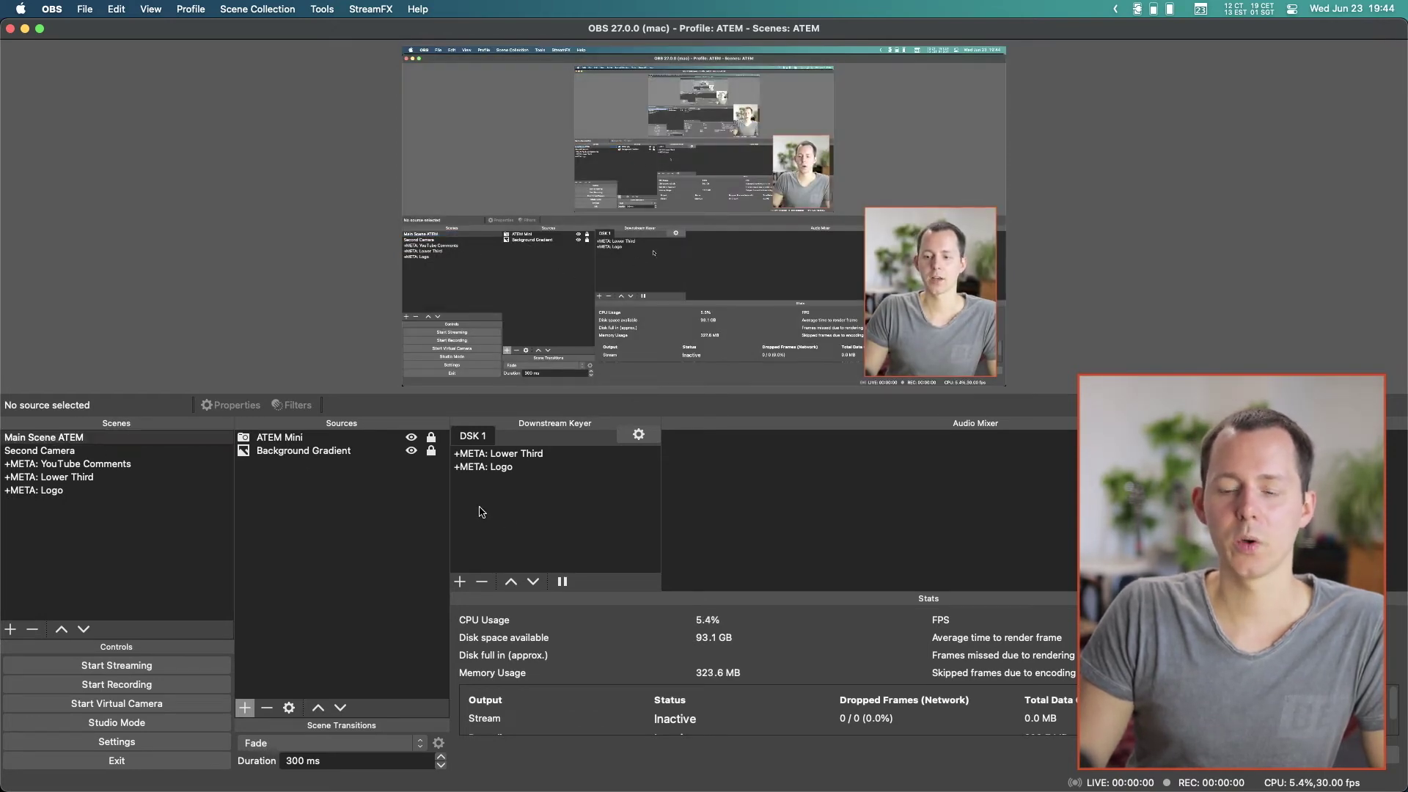
{"action": "left_click", "coordinate": [508, 467]}
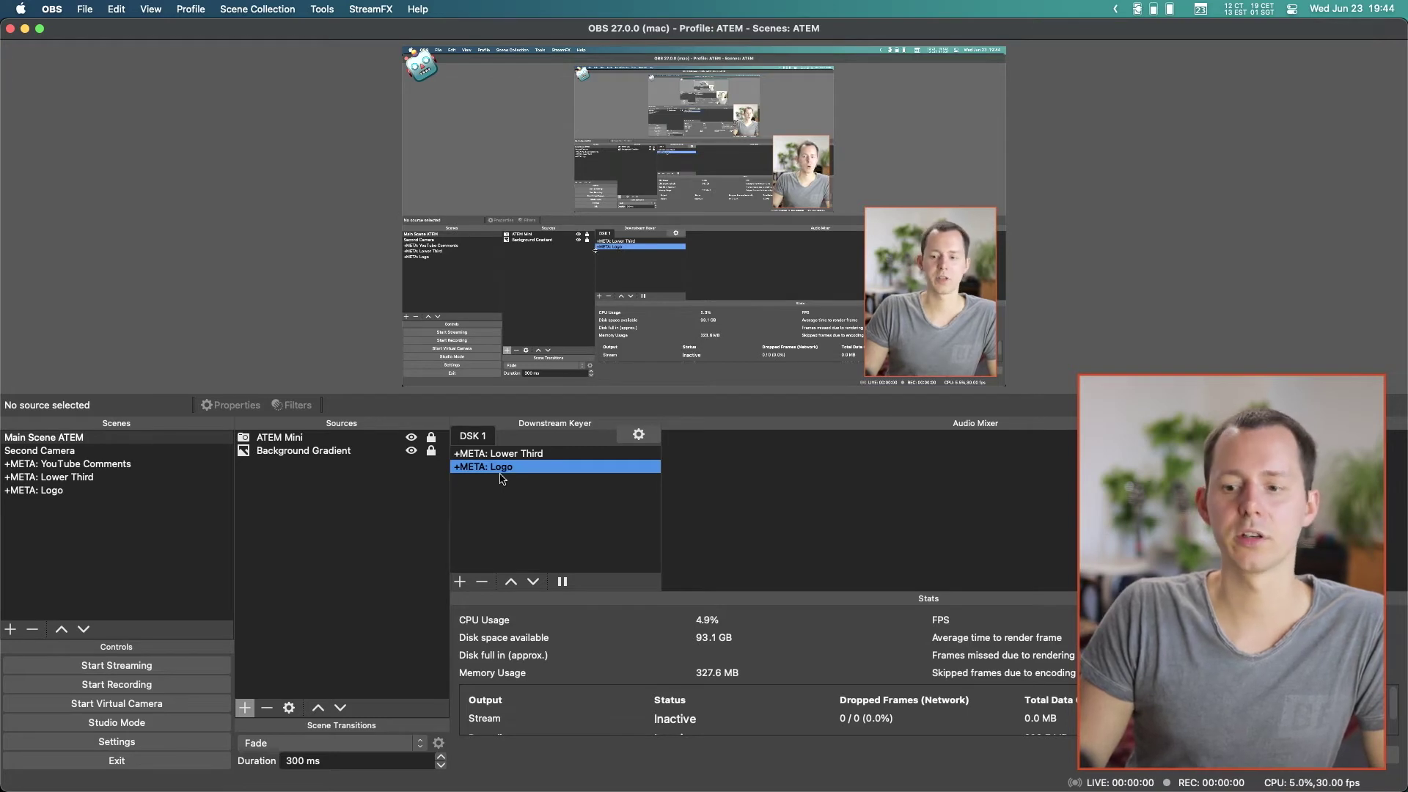
{"action": "left_click", "coordinate": [498, 454]}
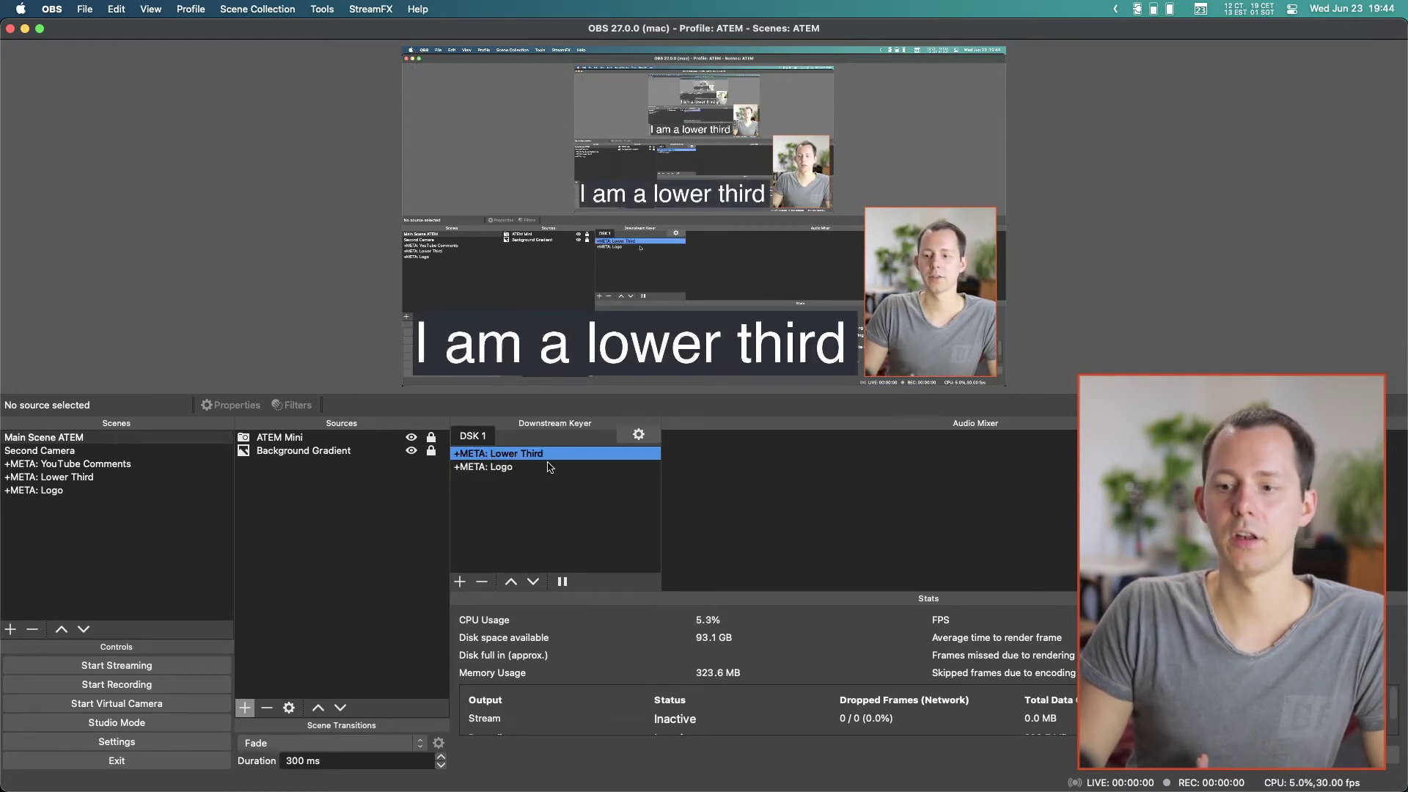
{"action": "left_click", "coordinate": [501, 469]}
{"action": "left_click", "coordinate": [499, 454]}
{"action": "left_click", "coordinate": [492, 467]}
{"action": "left_click", "coordinate": [496, 454]}
{"action": "left_click", "coordinate": [490, 468]}
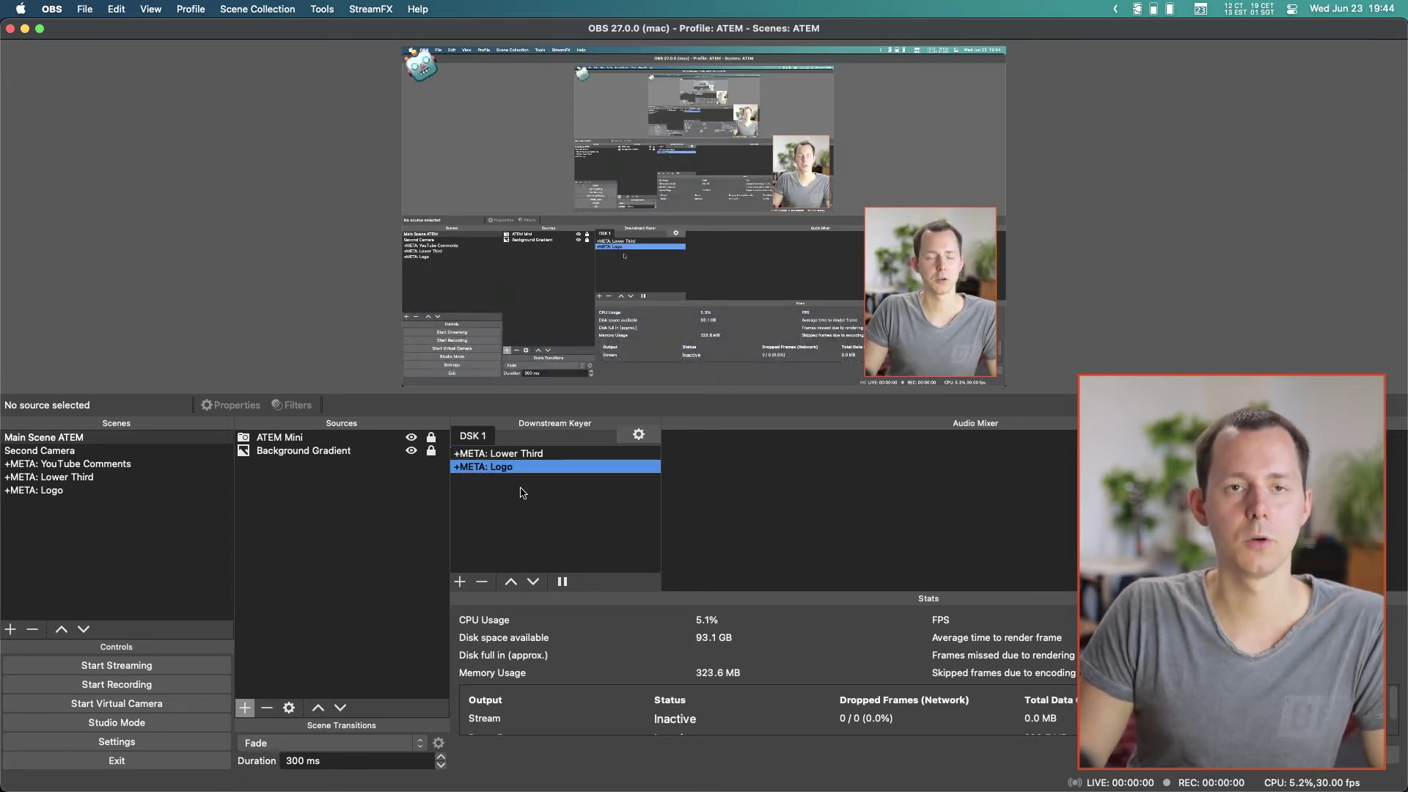
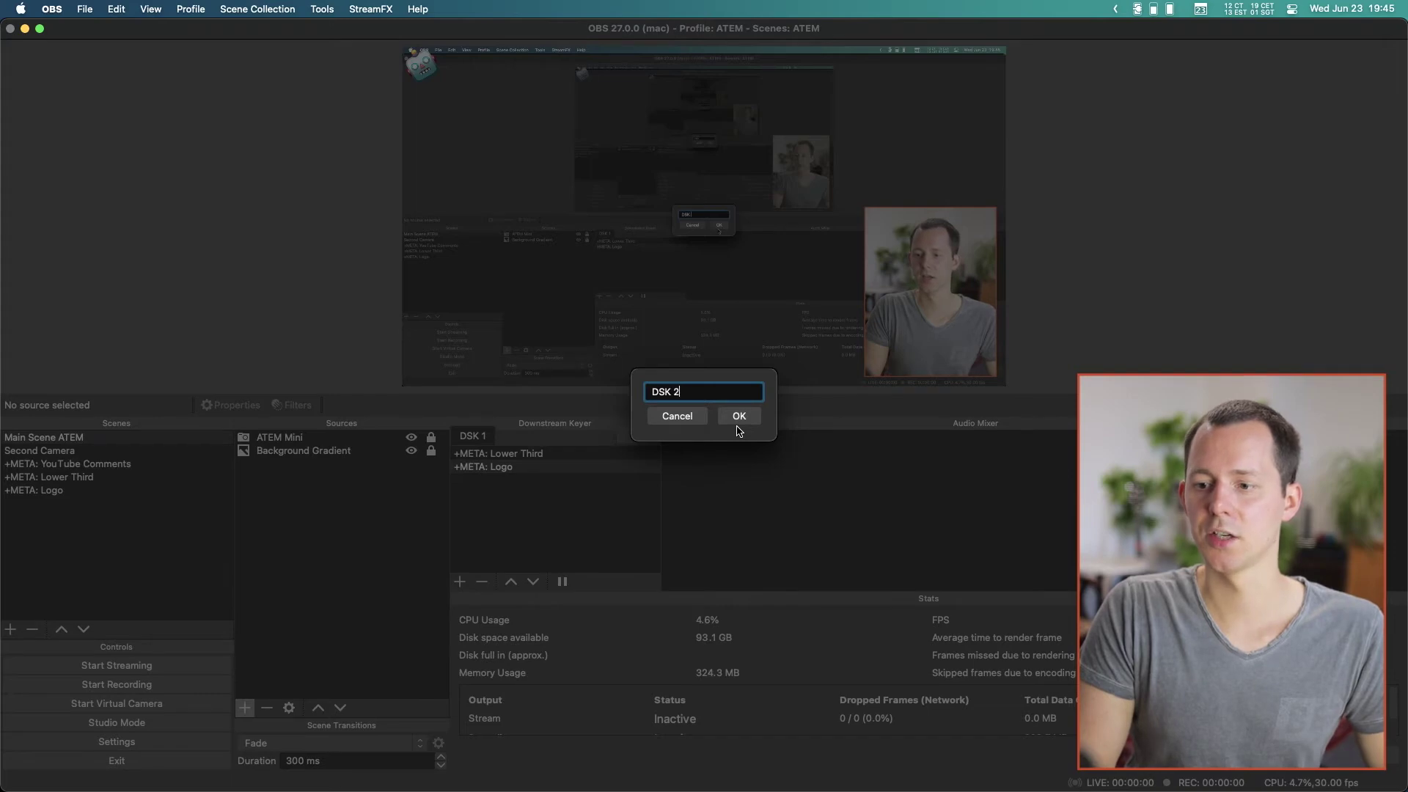
Confirm the new keyer named DSK 2 and add the +META: Logo scene to it
{"action": "left_click", "coordinate": [522, 438]}
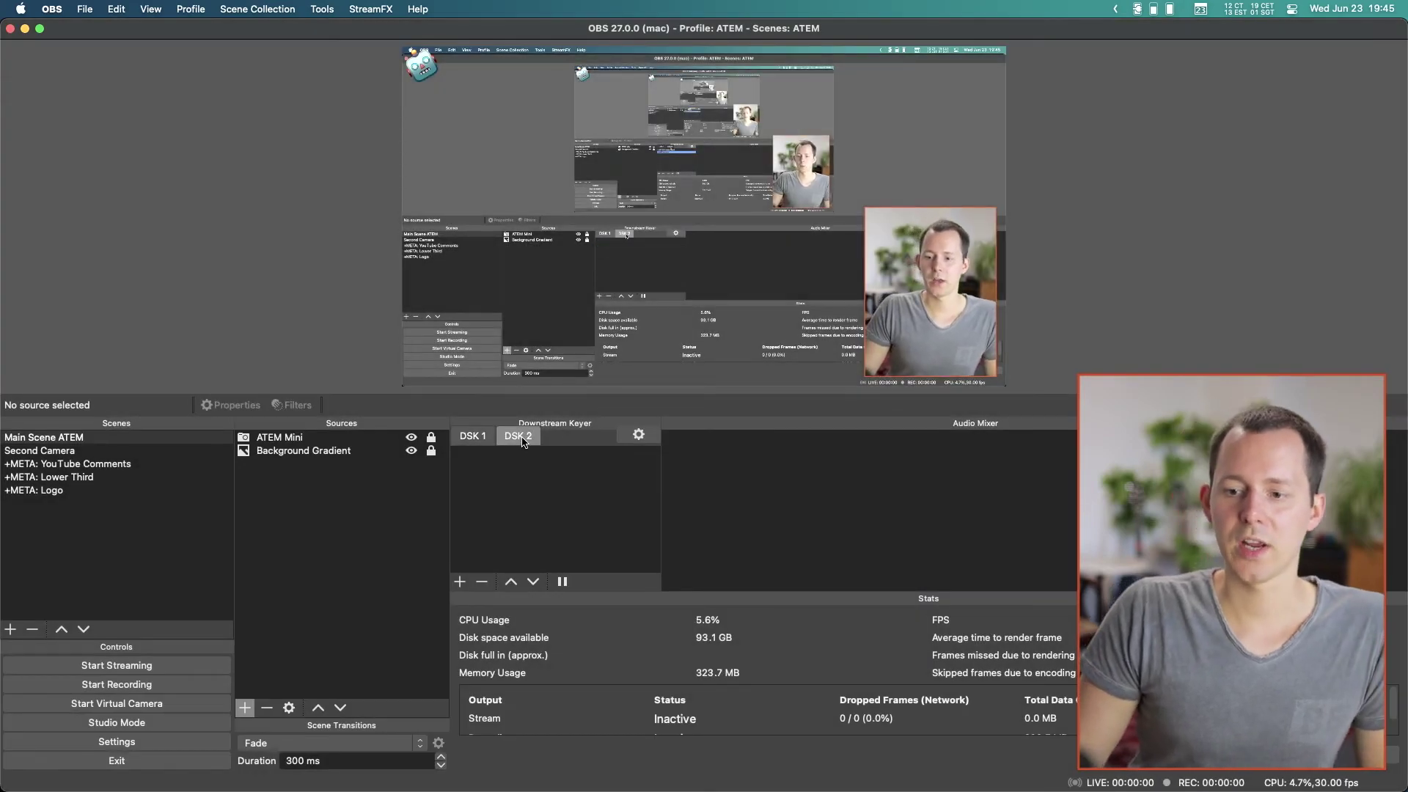
{"action": "left_click", "coordinate": [128, 490]}
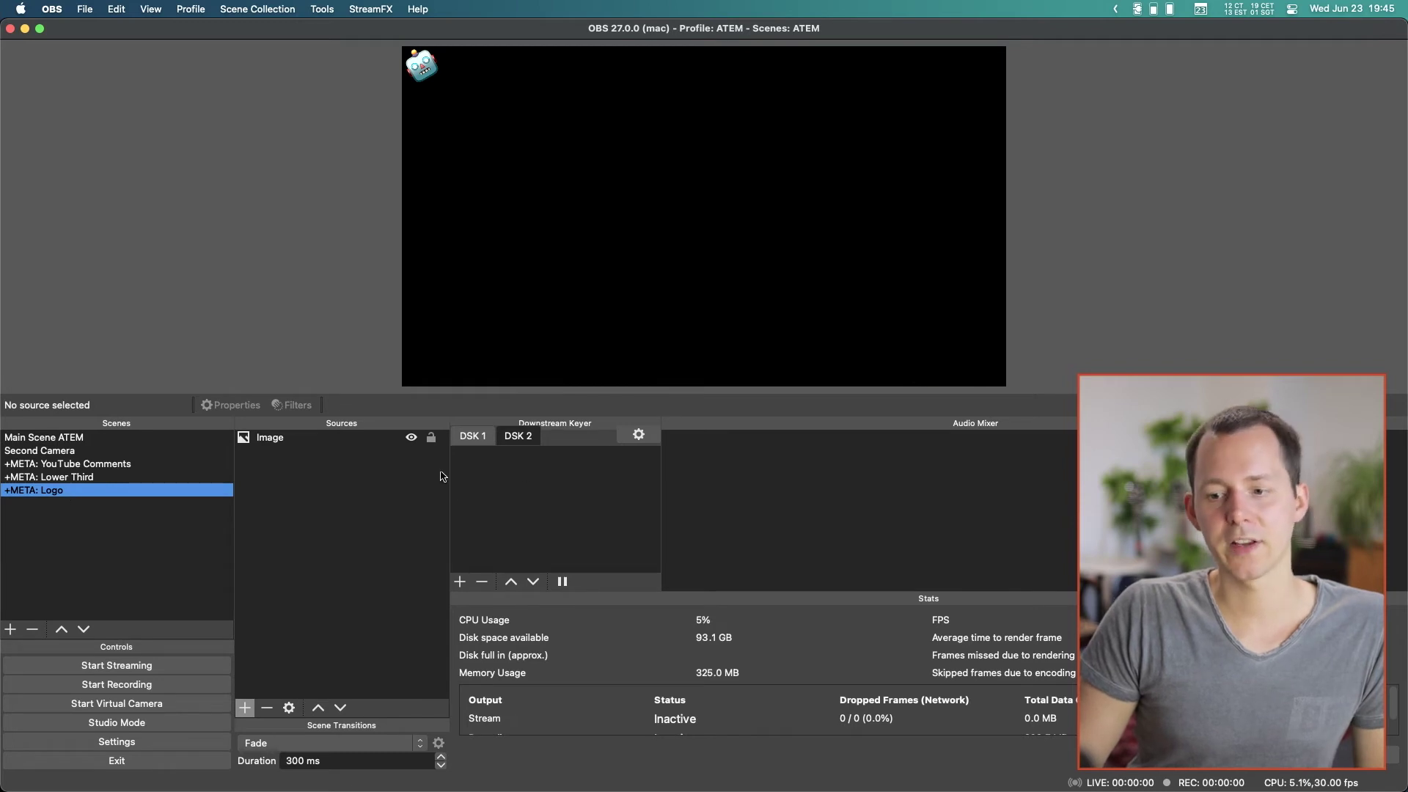
{"action": "left_click", "coordinate": [460, 581]}
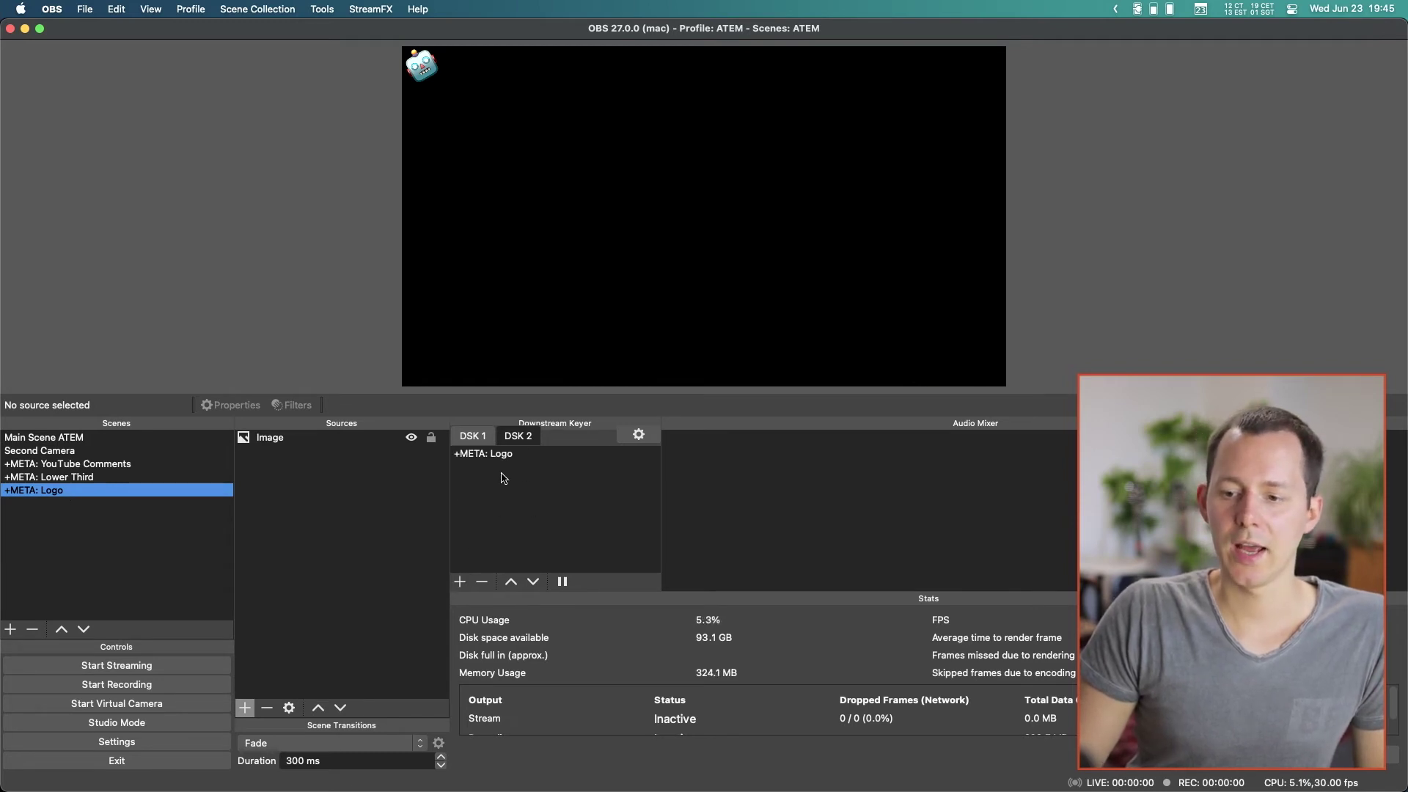
Remove +META: Logo from the DSK 1 keyer
{"action": "left_click", "coordinate": [518, 435]}
{"action": "left_click", "coordinate": [502, 468]}
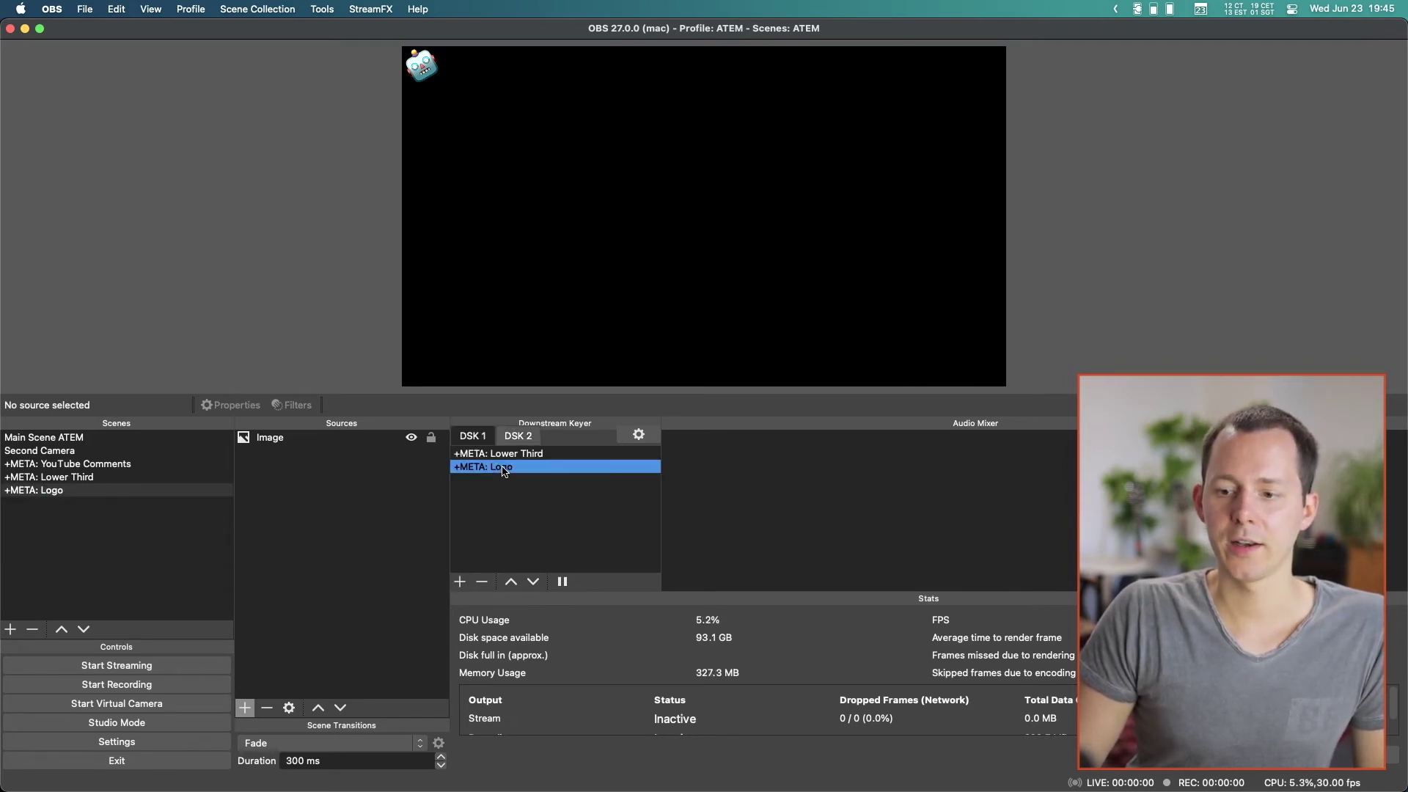
{"action": "left_click", "coordinate": [482, 581]}
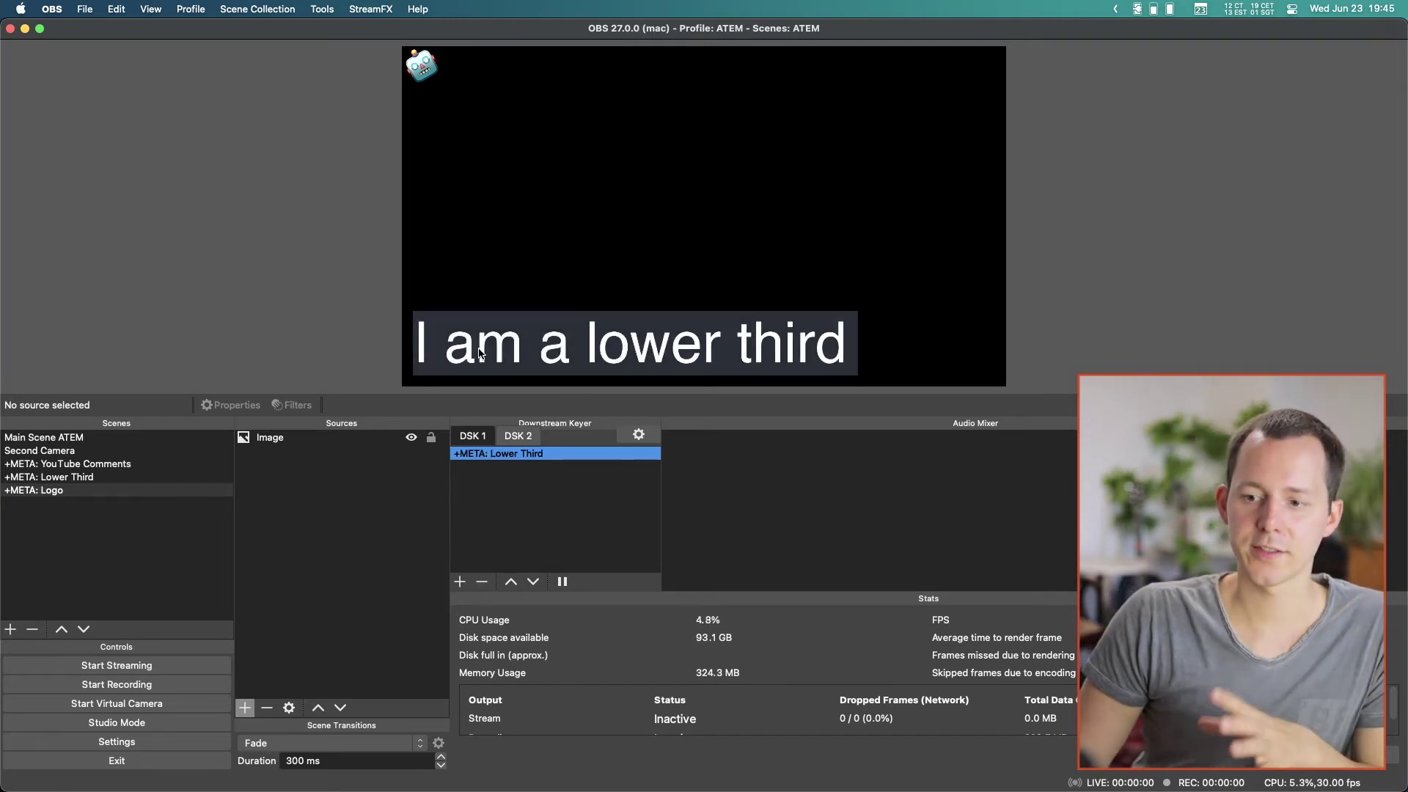
Check the DSK 2 keyer, switch to Main Scene ATEM and hide the lower third overlay of DSK 1
{"action": "left_click", "coordinate": [520, 437]}
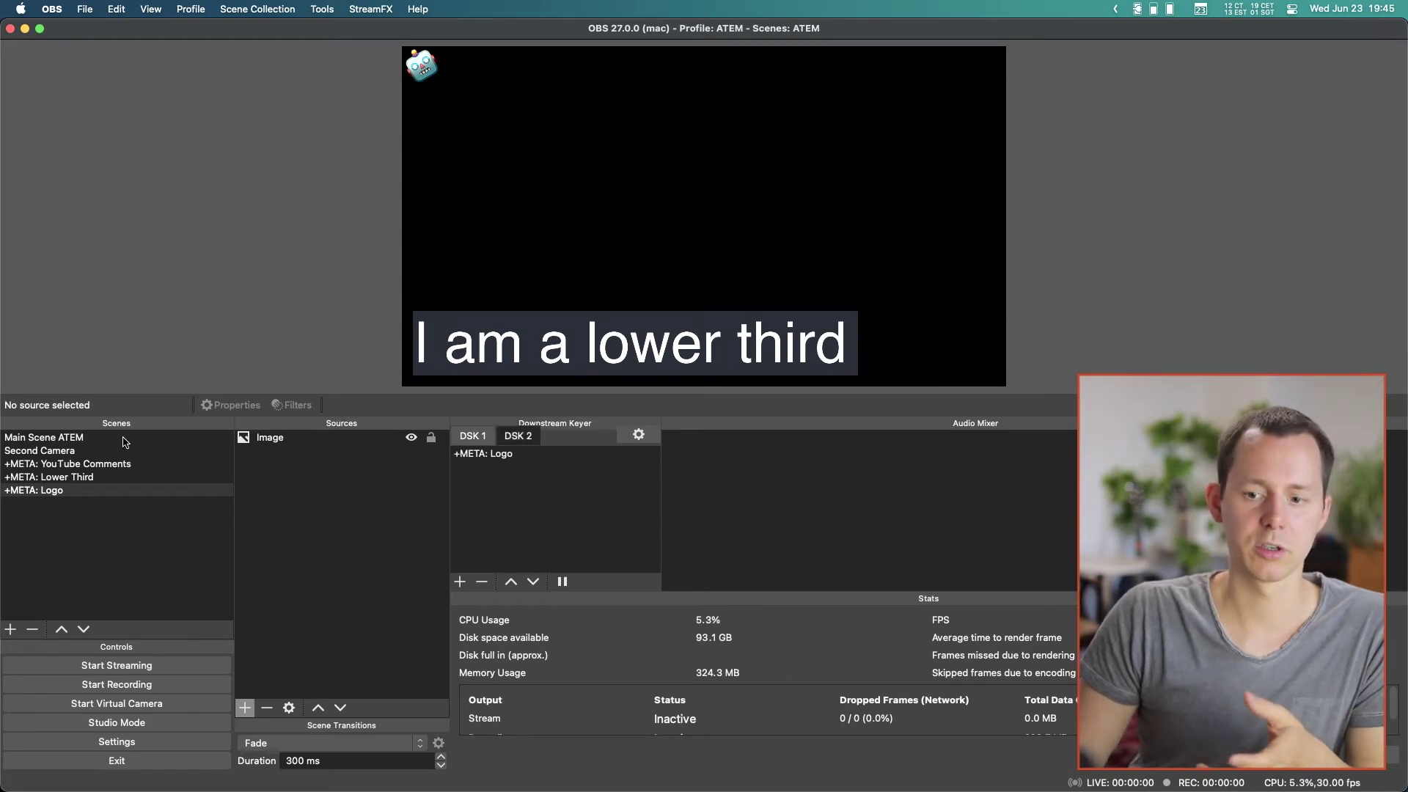
{"action": "left_click", "coordinate": [71, 438]}
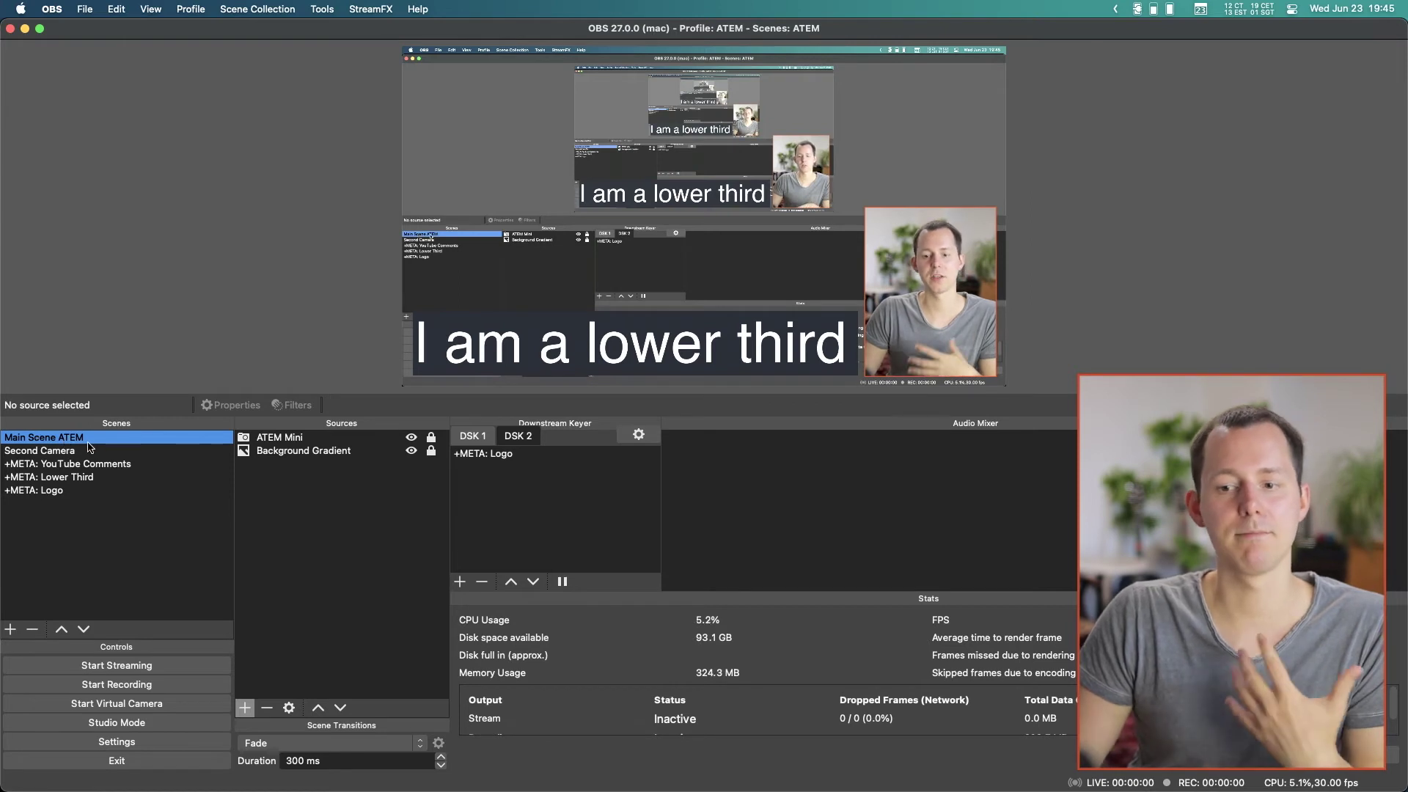
{"action": "left_click", "coordinate": [472, 435]}
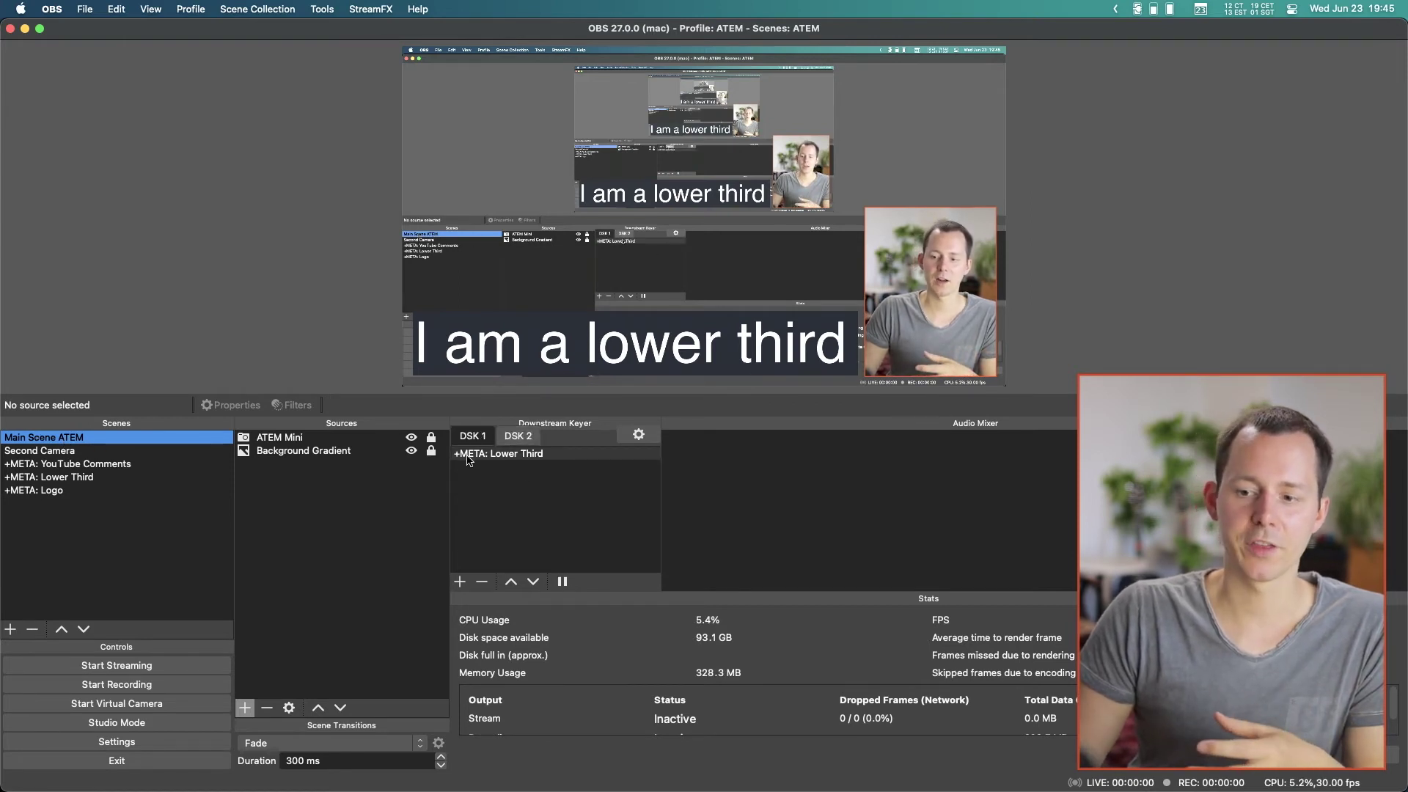
{"action": "left_click", "coordinate": [562, 581]}
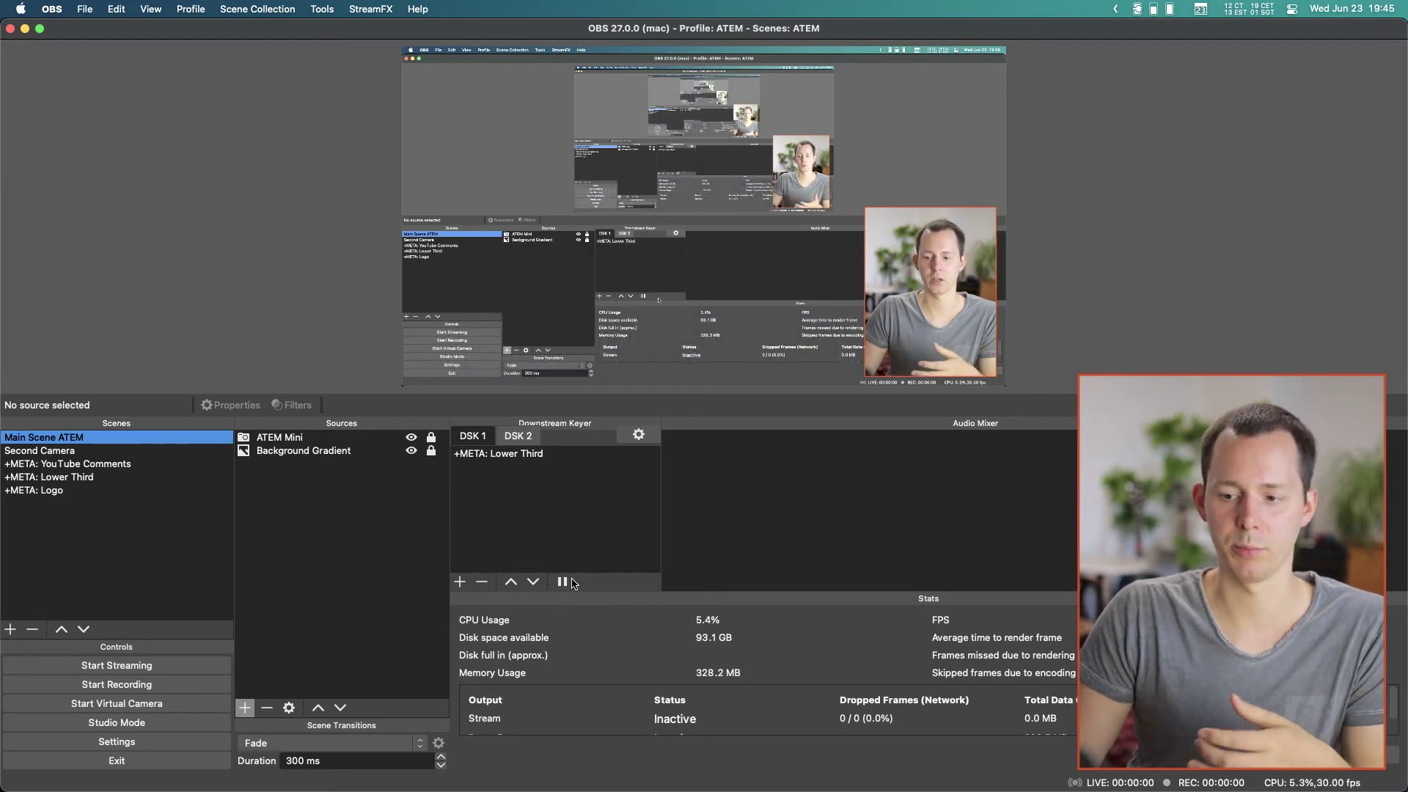
Show +META: Logo from DSK 2 together with +META: Lower Third from DSK 1
{"action": "left_click", "coordinate": [519, 438]}
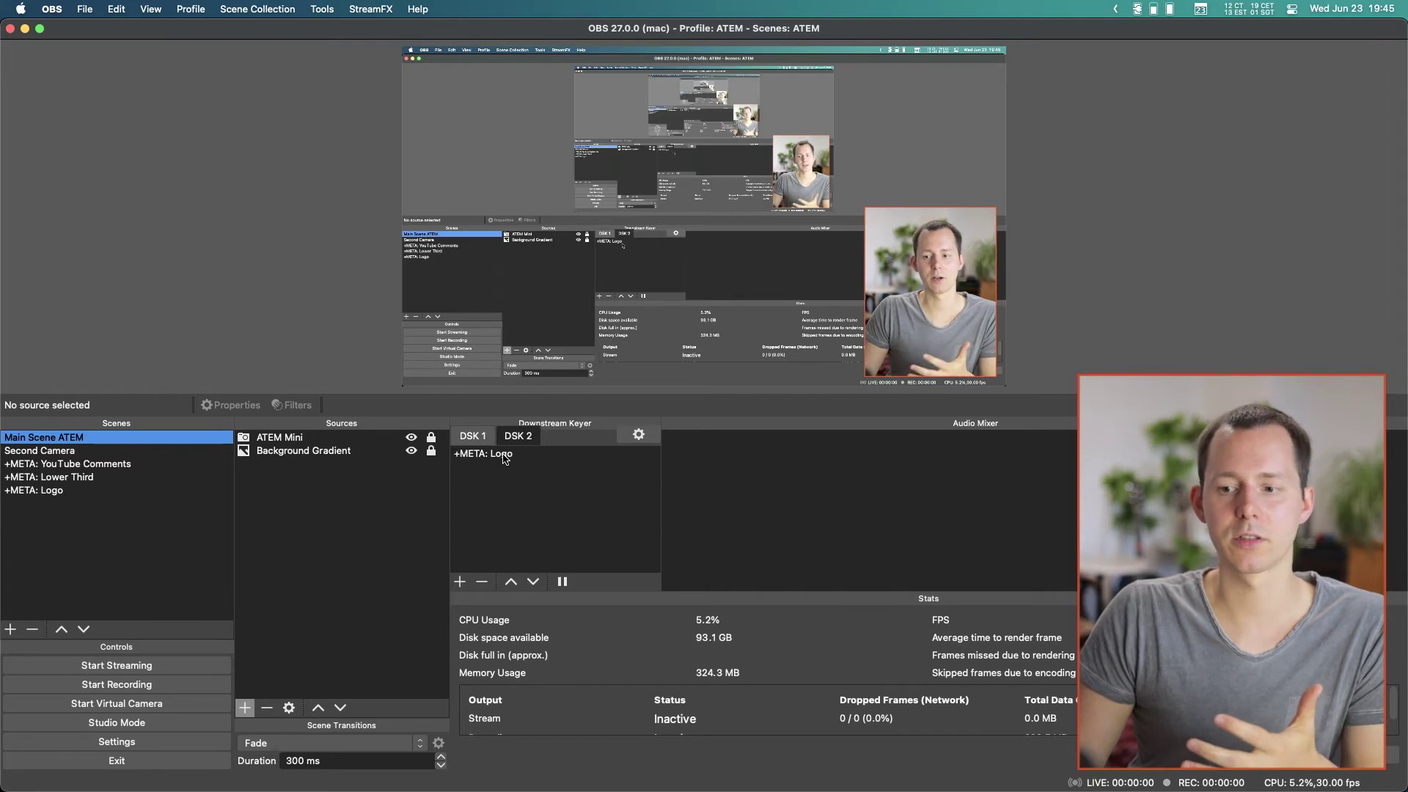
{"action": "left_click", "coordinate": [505, 457]}
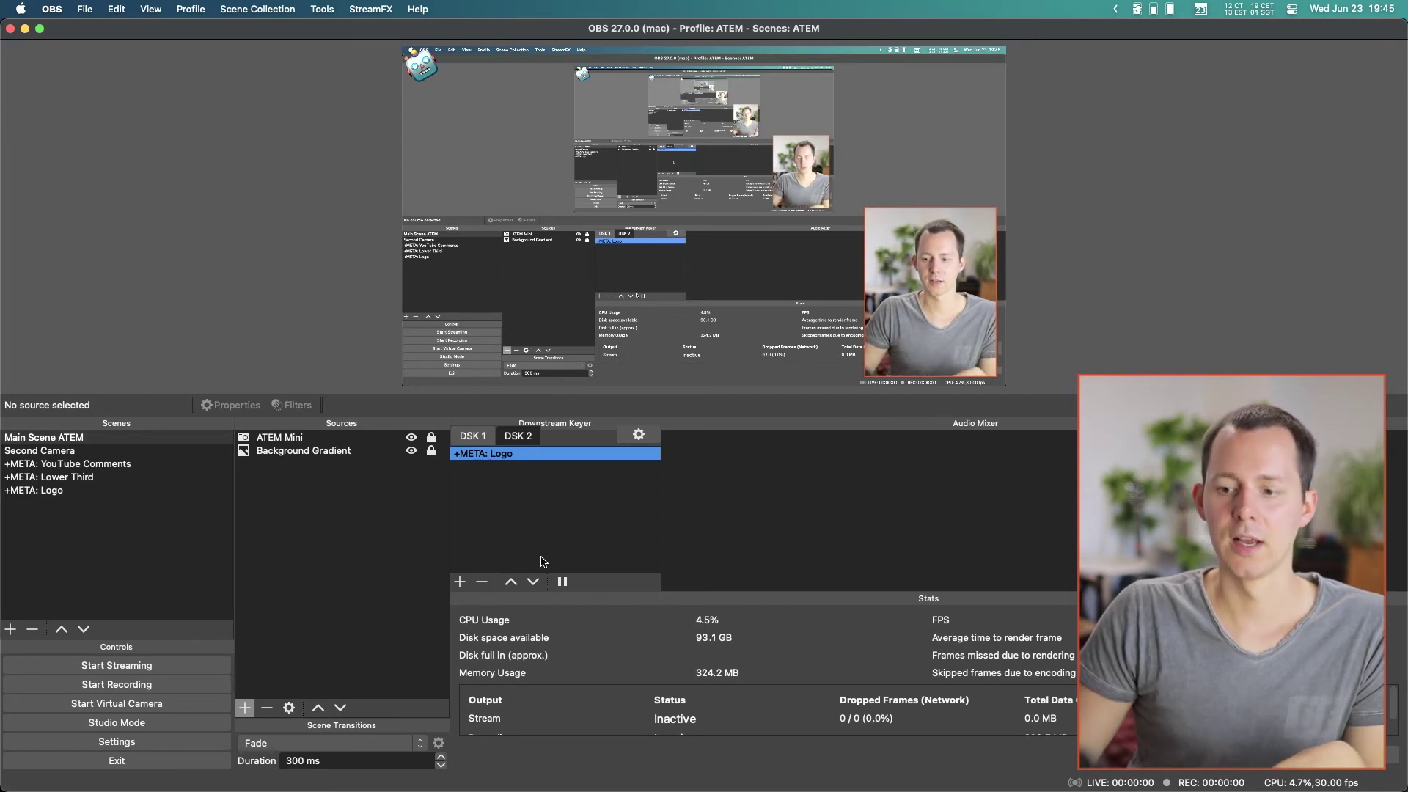
{"action": "left_click", "coordinate": [473, 435]}
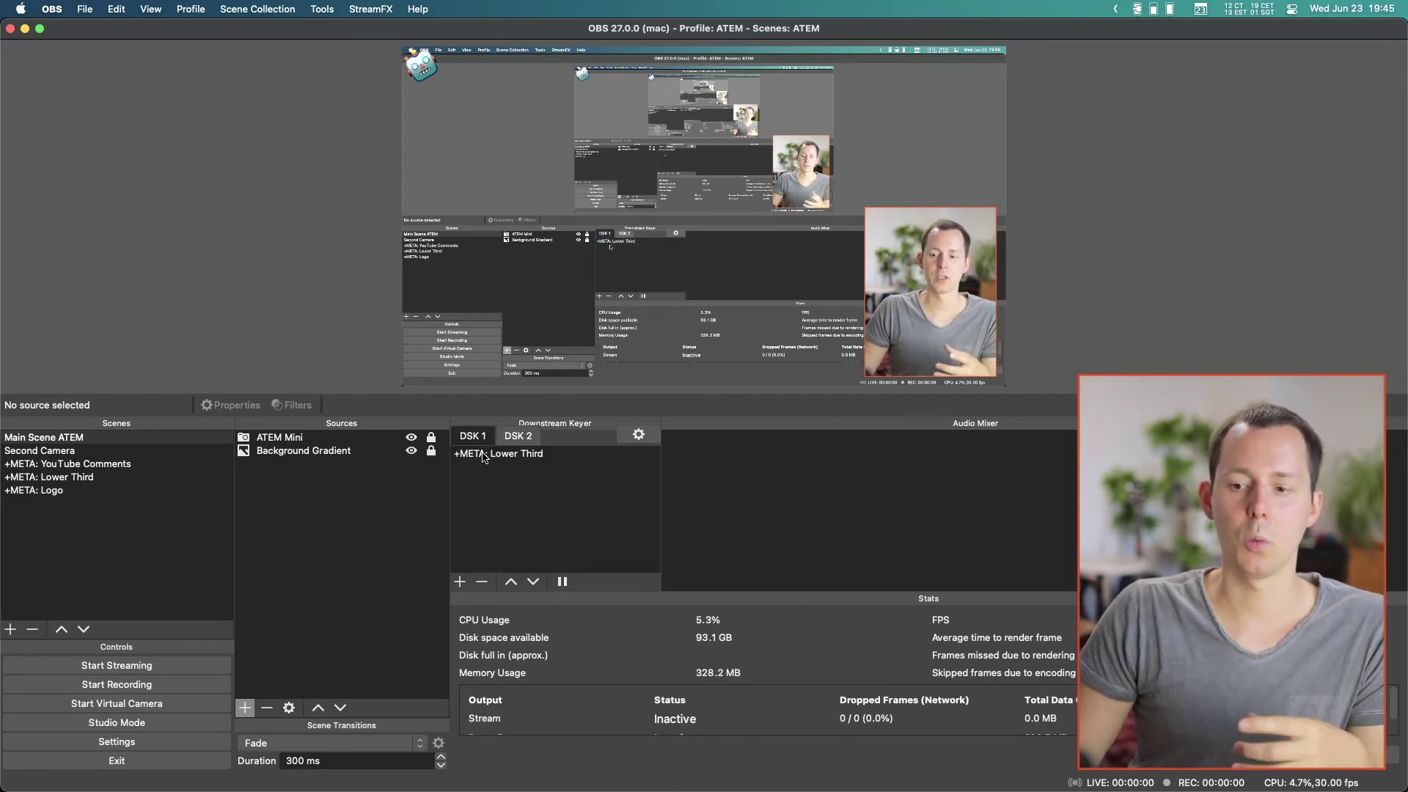
{"action": "left_click", "coordinate": [486, 455]}
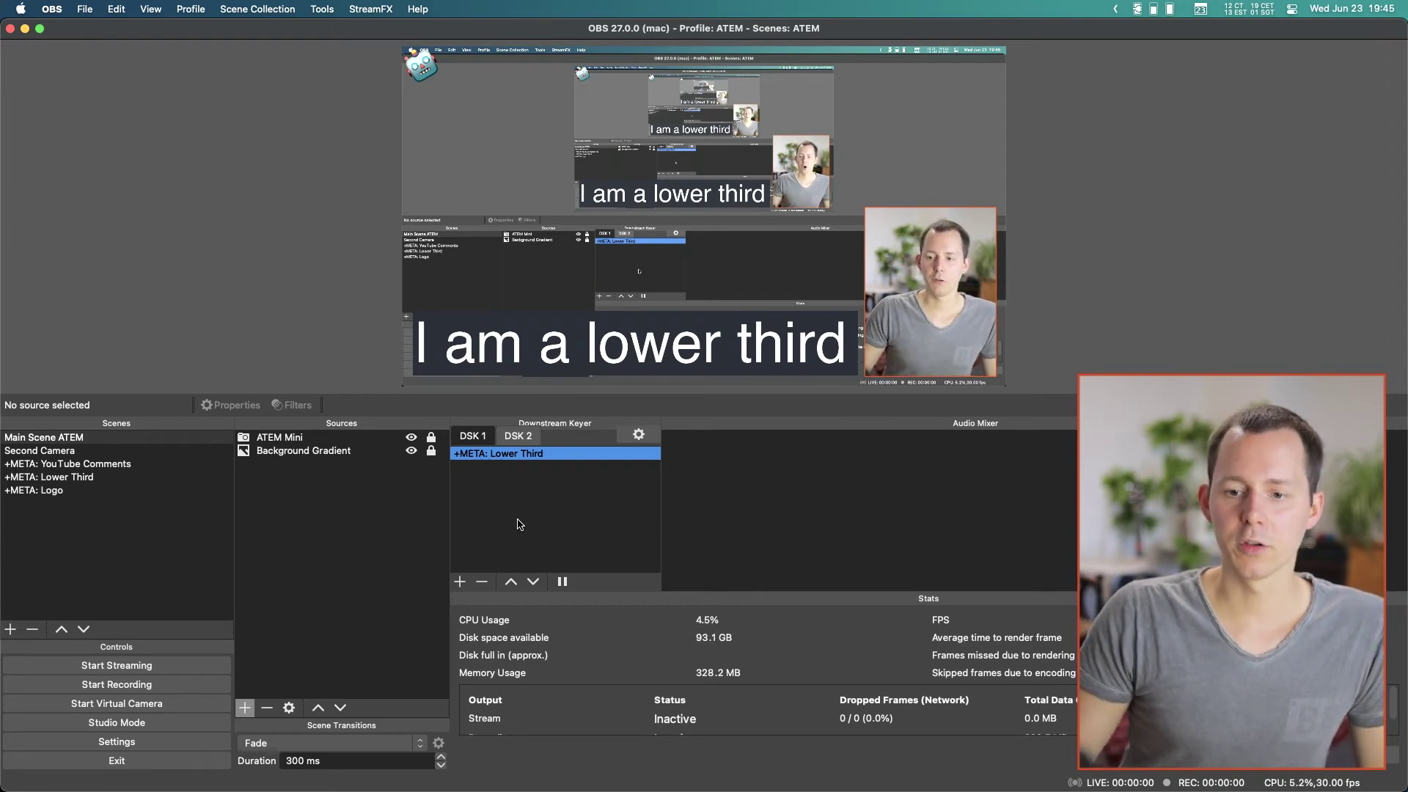
Switch to the Second Camera scene and test hiding and reshowing the DSK 1 lower third overlay there
{"action": "left_click", "coordinate": [99, 452]}
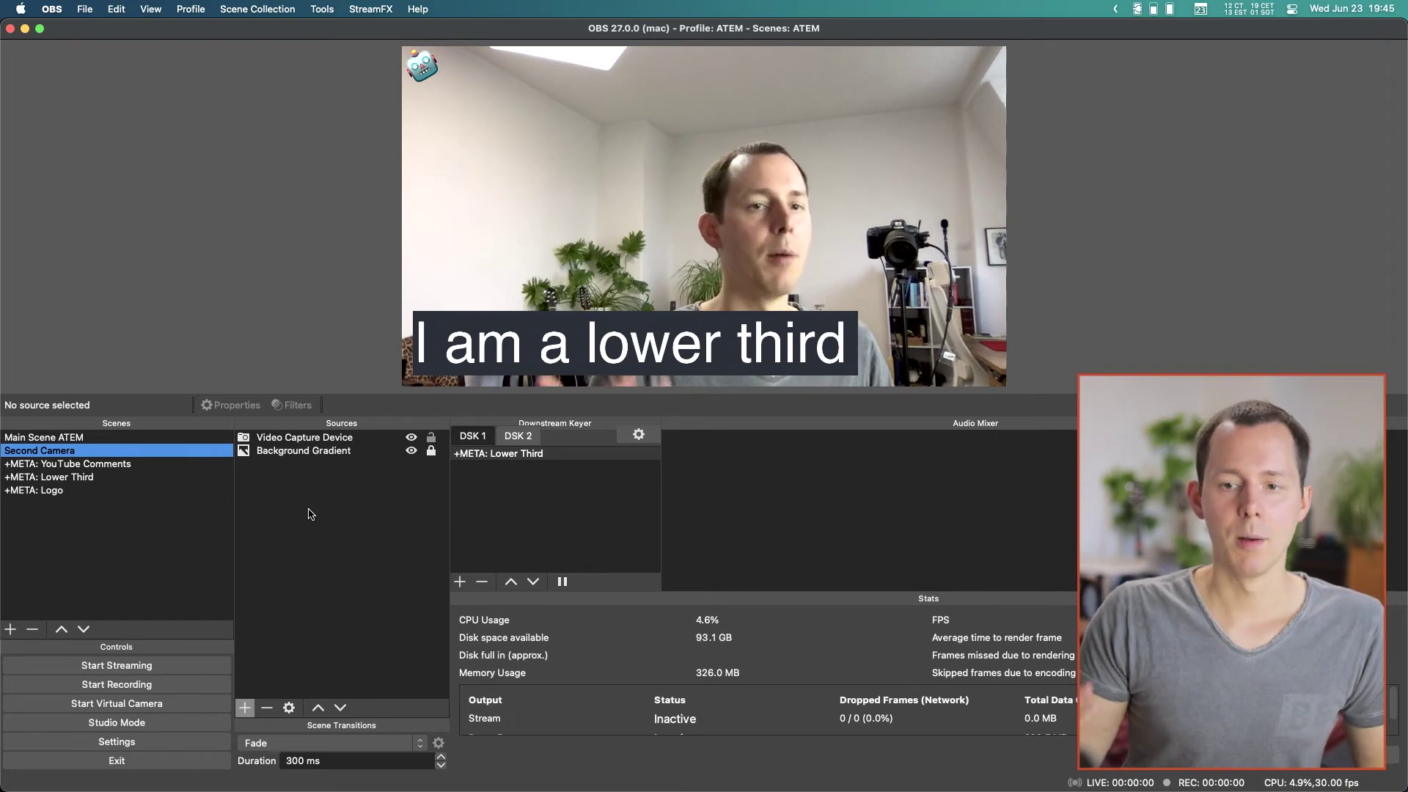
{"action": "left_click", "coordinate": [513, 456]}
{"action": "left_click", "coordinate": [563, 582]}
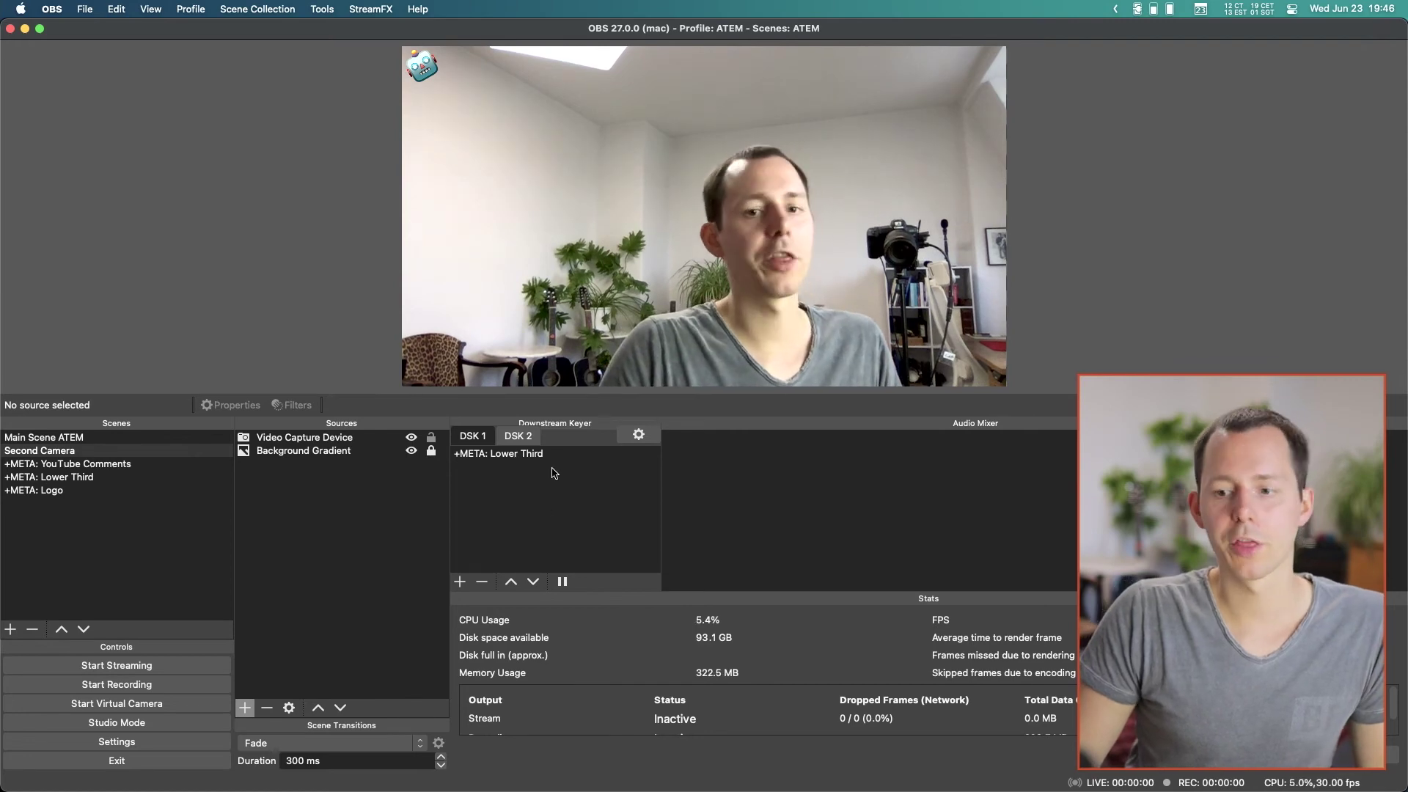
{"action": "left_click", "coordinate": [491, 454]}
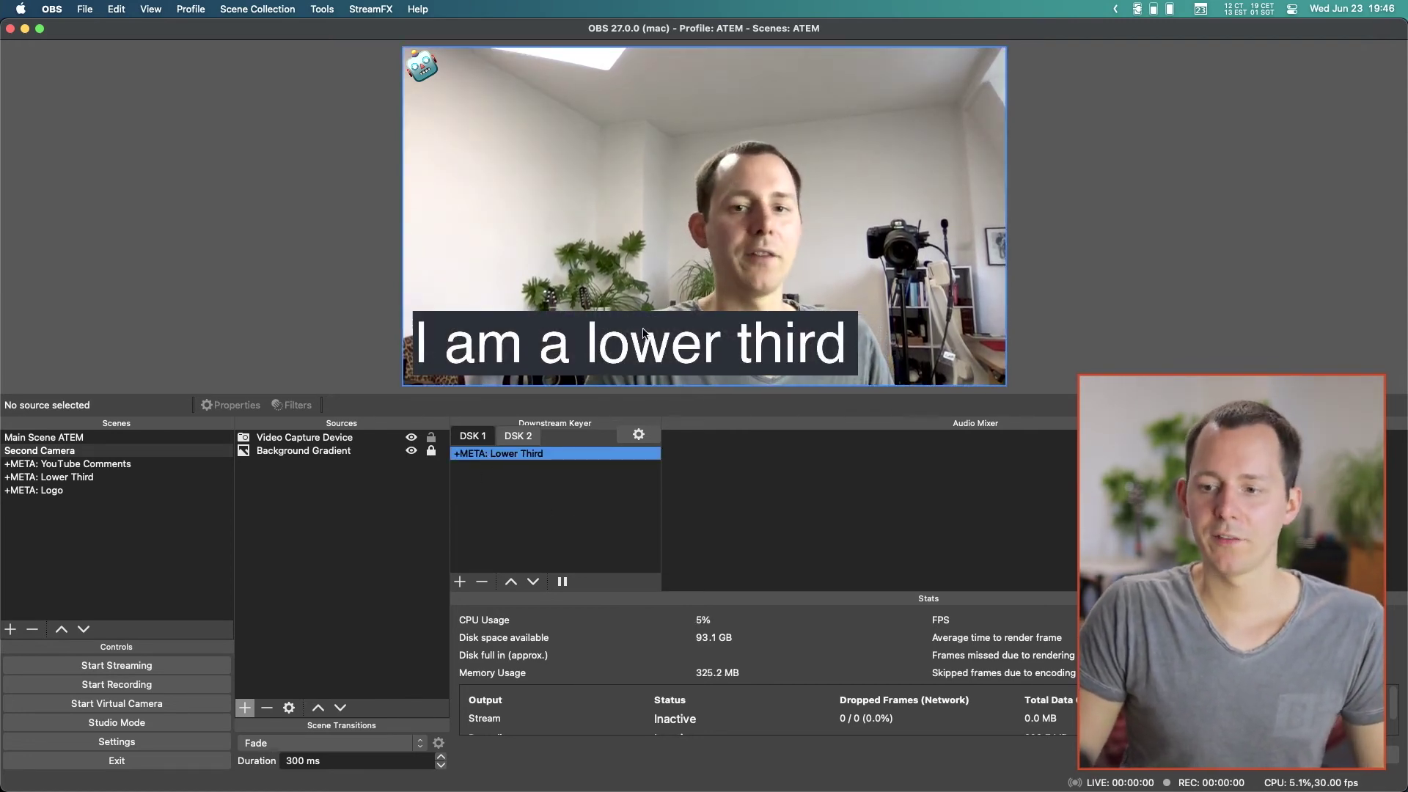
Duplicate the +META: Lower Third scene as "+META: Lower Third 2"
{"action": "right_click", "coordinate": [91, 478]}
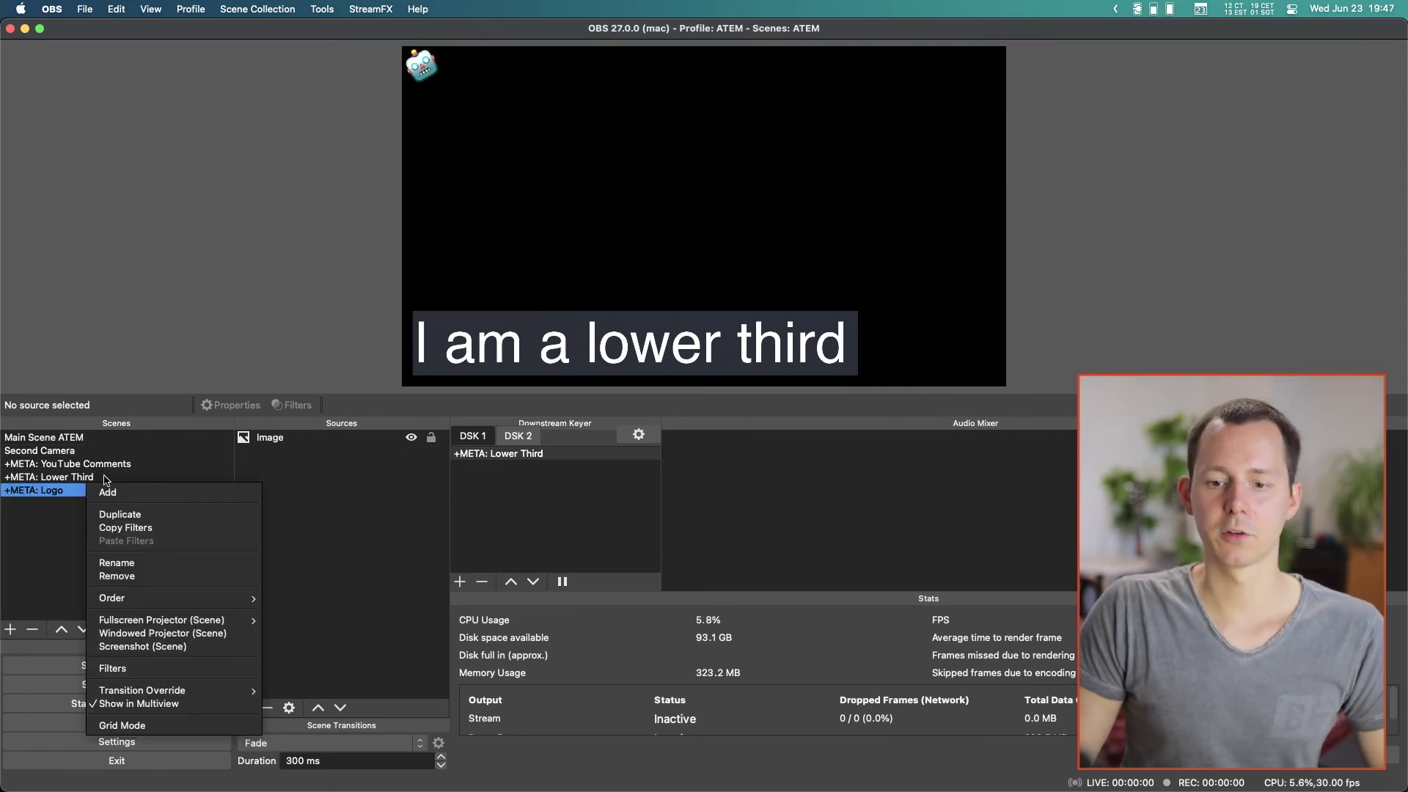
{"action": "left_click", "coordinate": [92, 478]}
{"action": "right_click", "coordinate": [92, 478]}
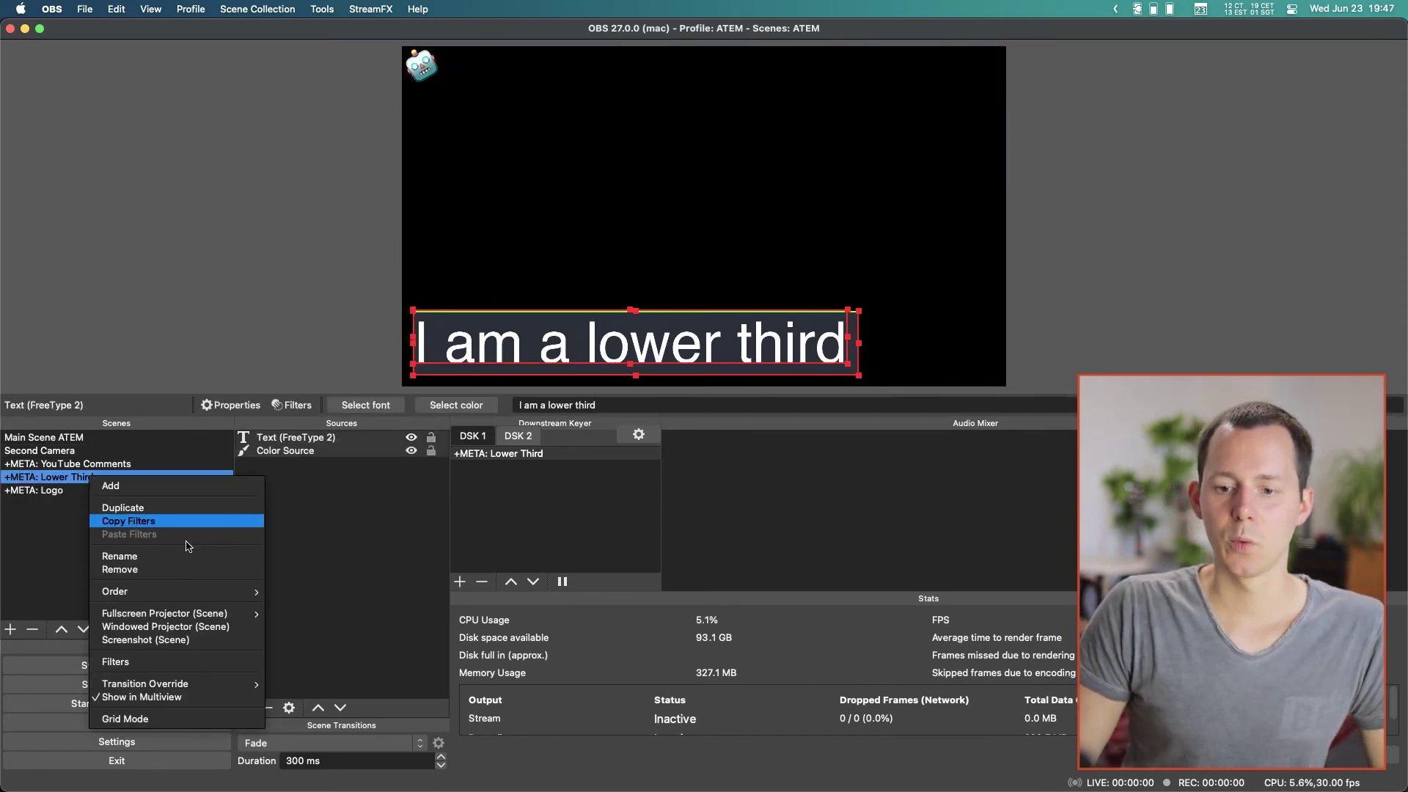
{"action": "left_click", "coordinate": [153, 512]}
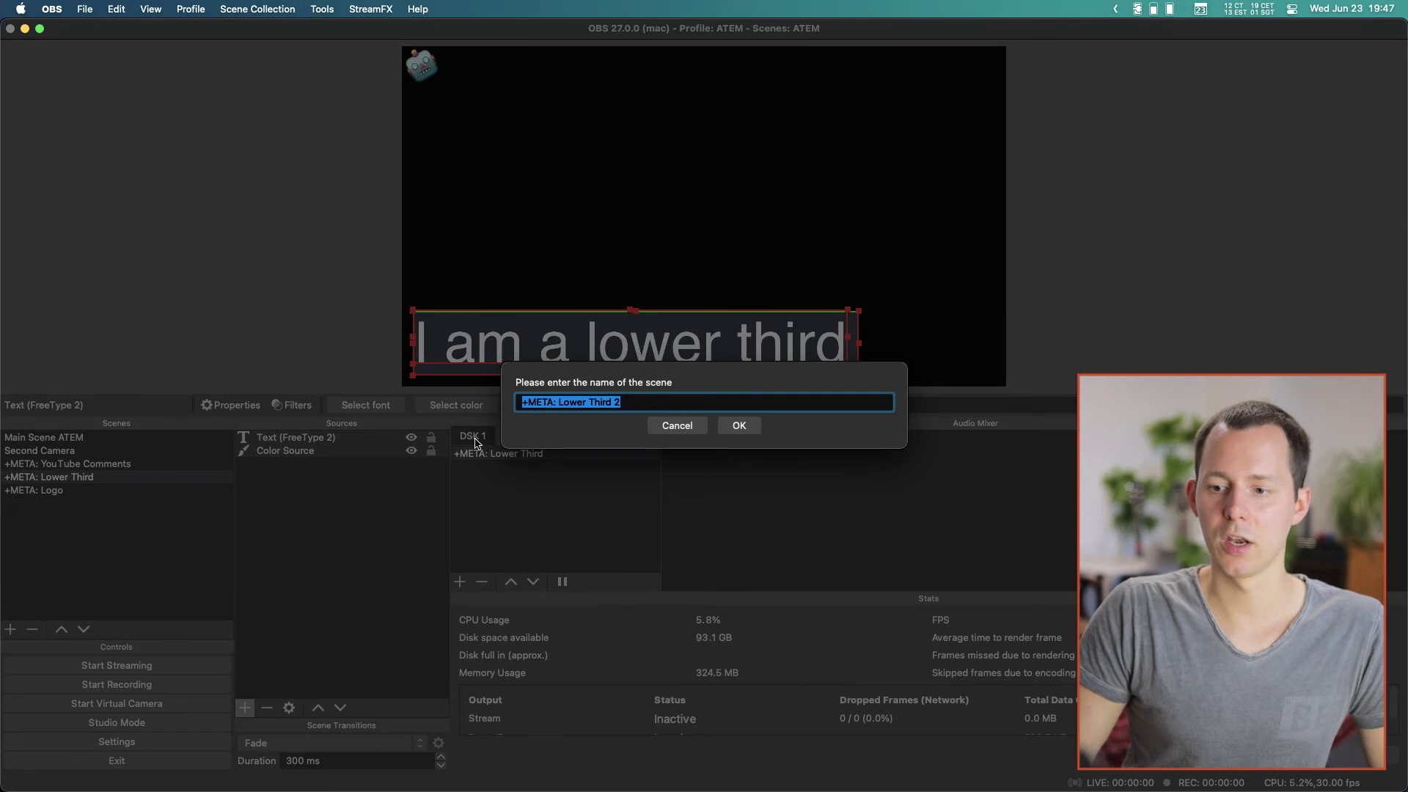
{"action": "key", "text": "Return"}
Remove the Text (FreeType 2) source from the +META: Lower Third 2 scene
{"action": "left_click", "coordinate": [297, 437]}
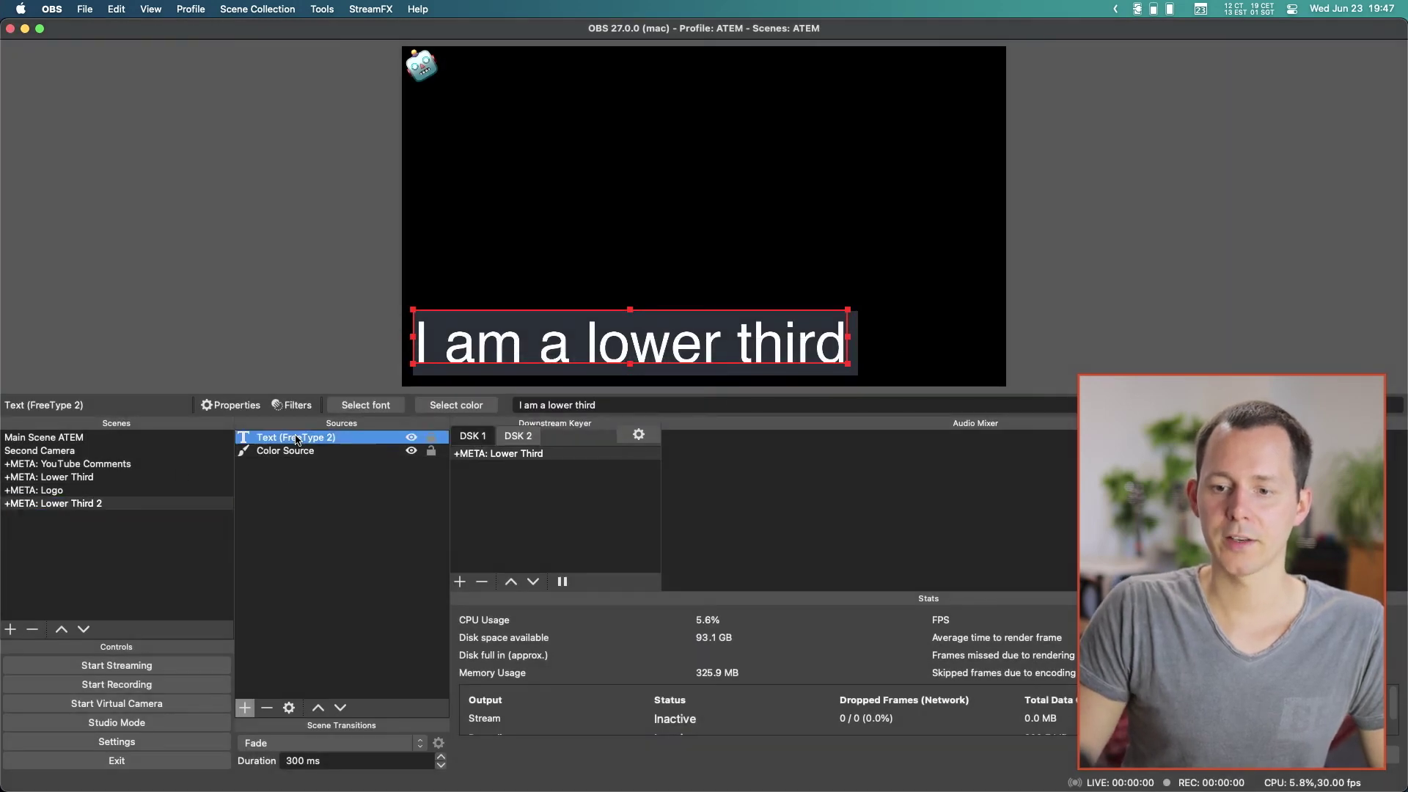
{"action": "left_click", "coordinate": [267, 709]}
{"action": "key", "text": "Return"}
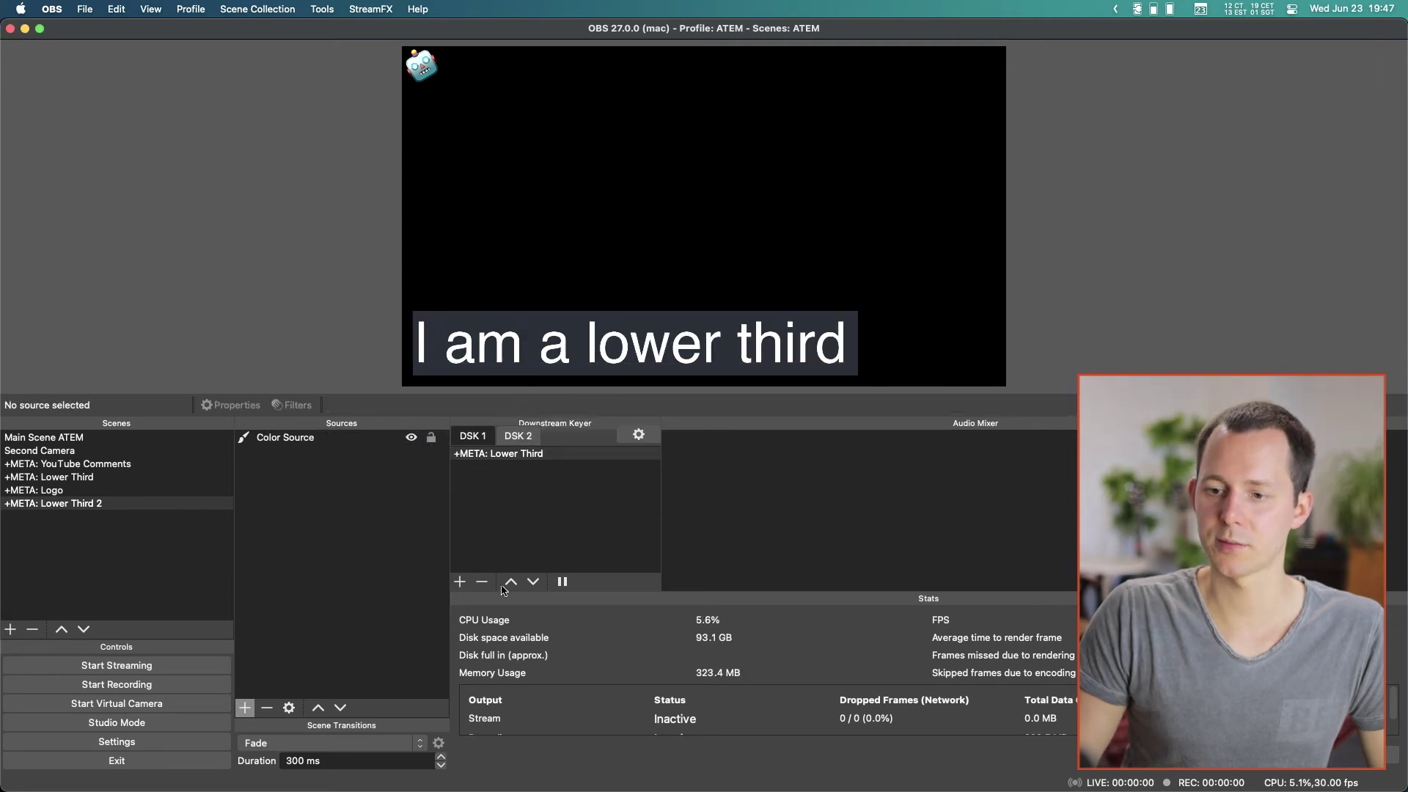
Add a new Text (FreeType 2) source reading "TESTING" to the +META: Lower Third 2 scene
{"action": "left_click", "coordinate": [245, 707]}
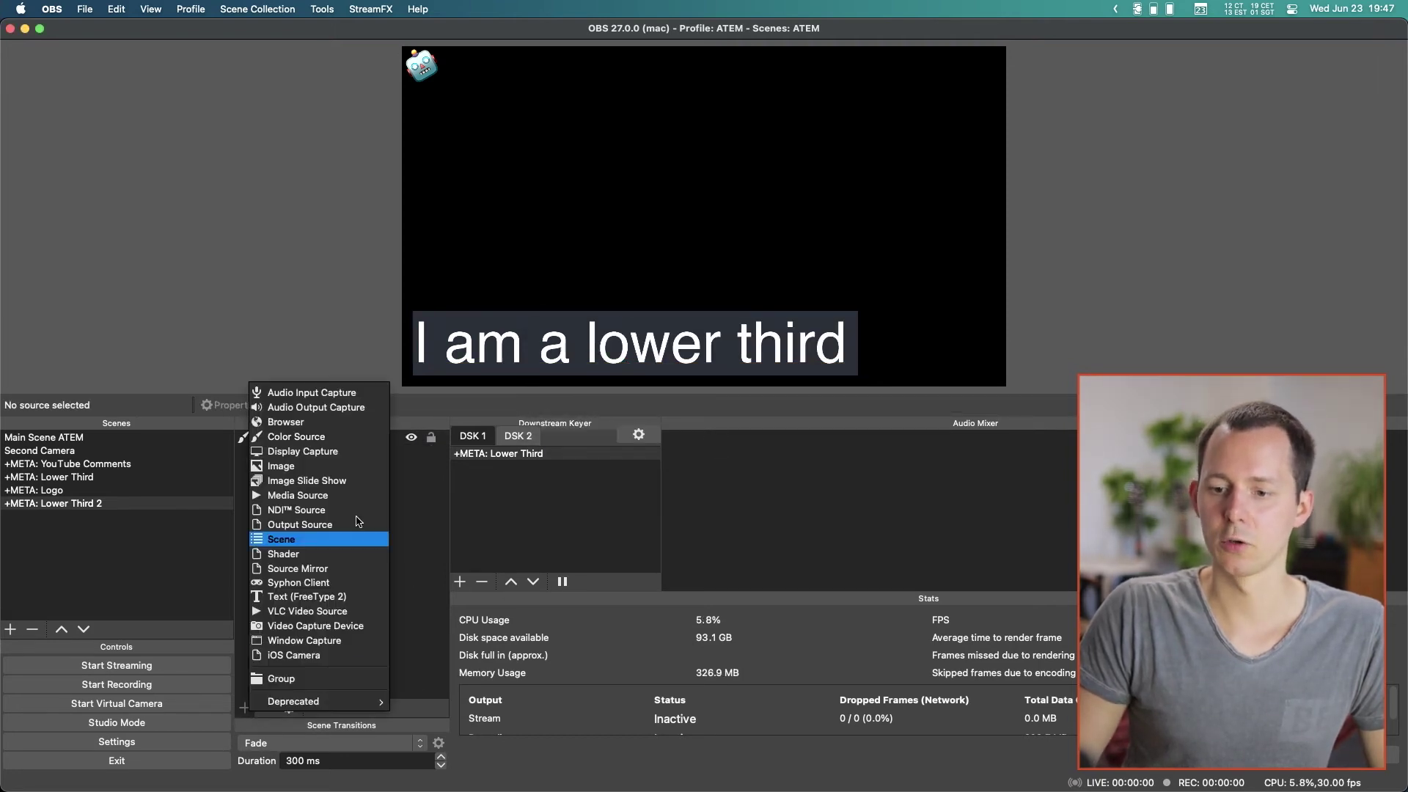
{"action": "left_click", "coordinate": [326, 596]}
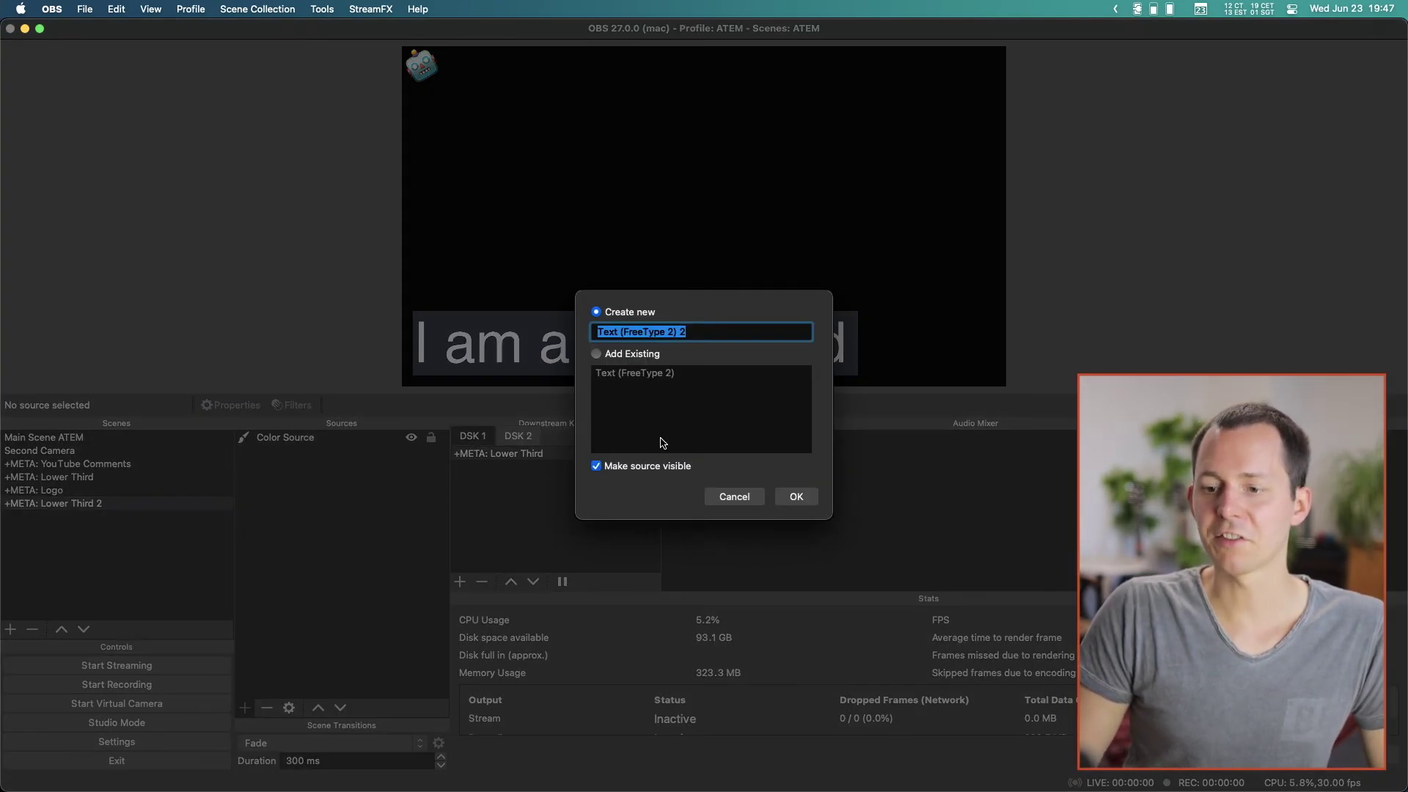
{"action": "left_click", "coordinate": [781, 484]}
{"action": "left_click", "coordinate": [668, 510]}
{"action": "type", "text": "TEST I"}
{"action": "key", "text": "BackSpace"}
{"action": "key", "text": "BackSpace"}
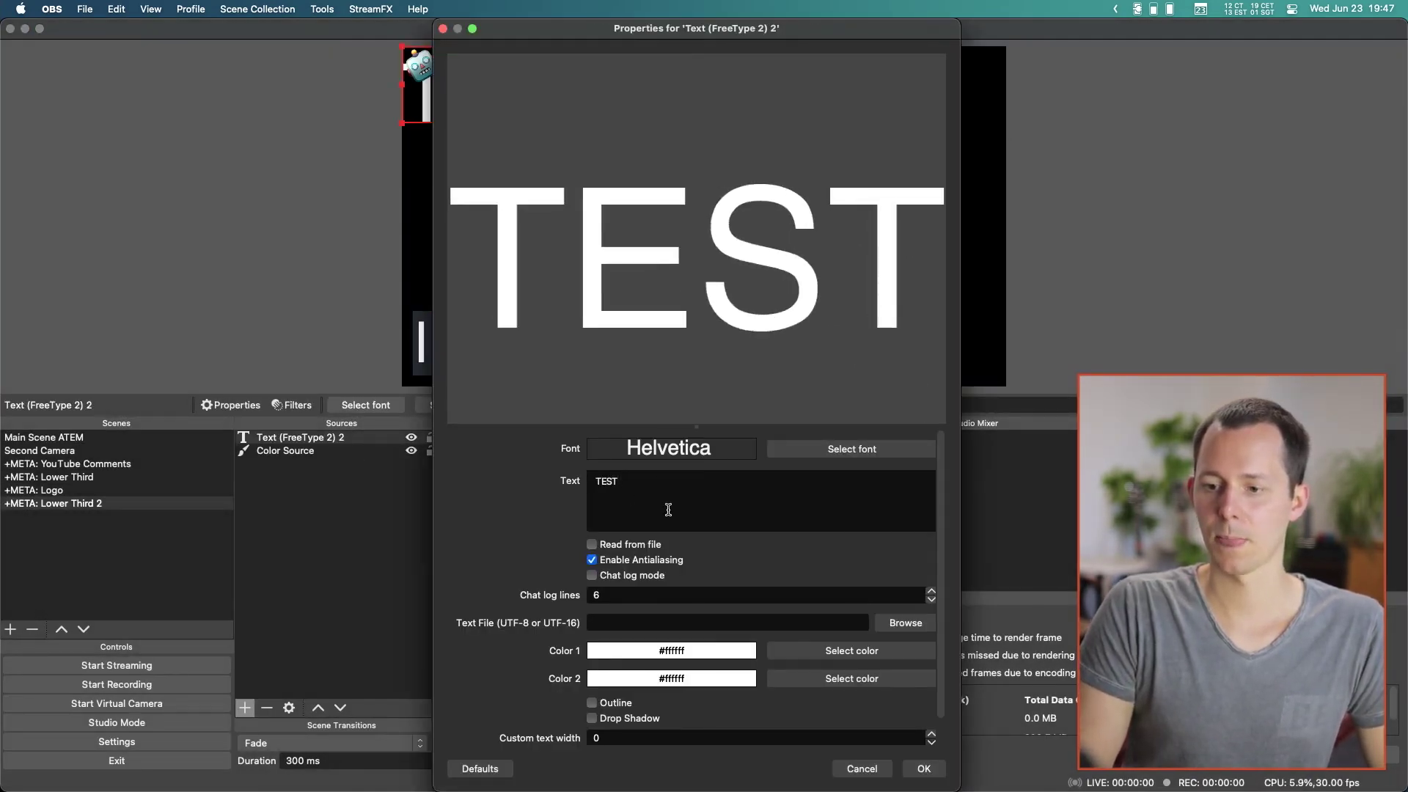
{"action": "type", "text": "ING"}
{"action": "left_click", "coordinate": [908, 774]}
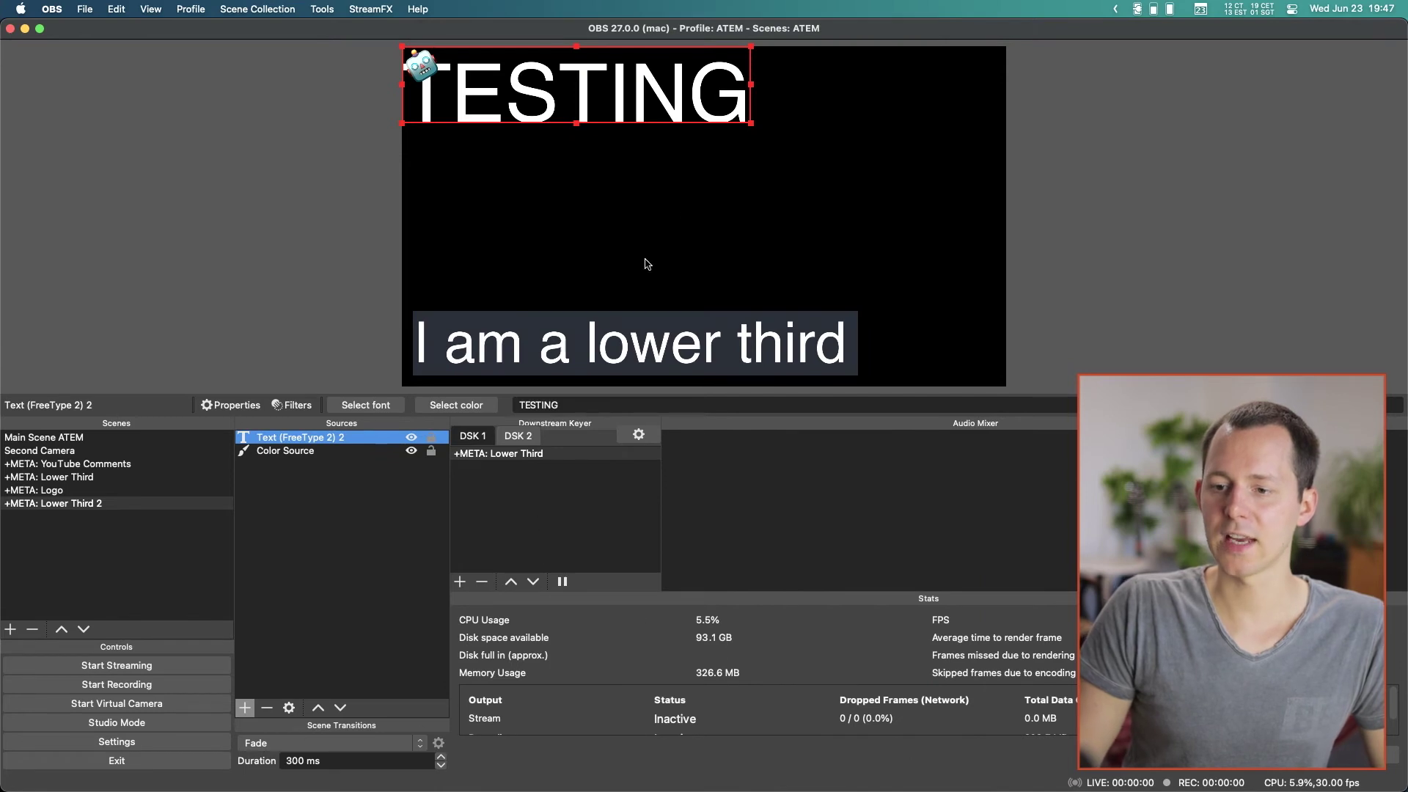
Move the TESTING text down to just above the color bar and hide the DSK 1 lower third overlay
{"action": "left_click_drag", "start_coordinate": [591, 104], "coordinate": [634, 246]}
{"action": "left_click", "coordinate": [561, 581]}
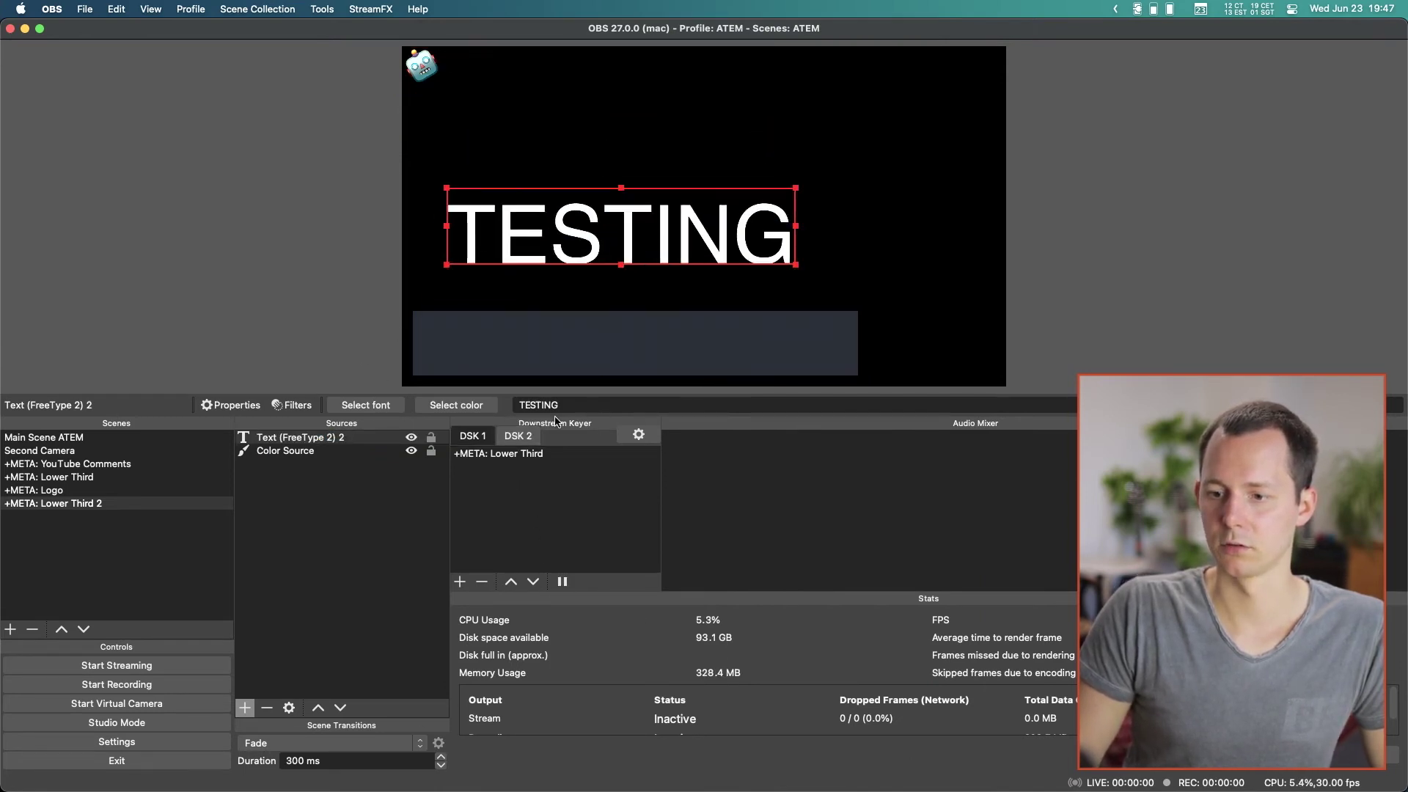
Move and shrink the TESTING text to fit inside the color bar and add +META: Lower Third 2 to DSK 1
{"action": "left_click_drag", "start_coordinate": [539, 233], "coordinate": [510, 341]}
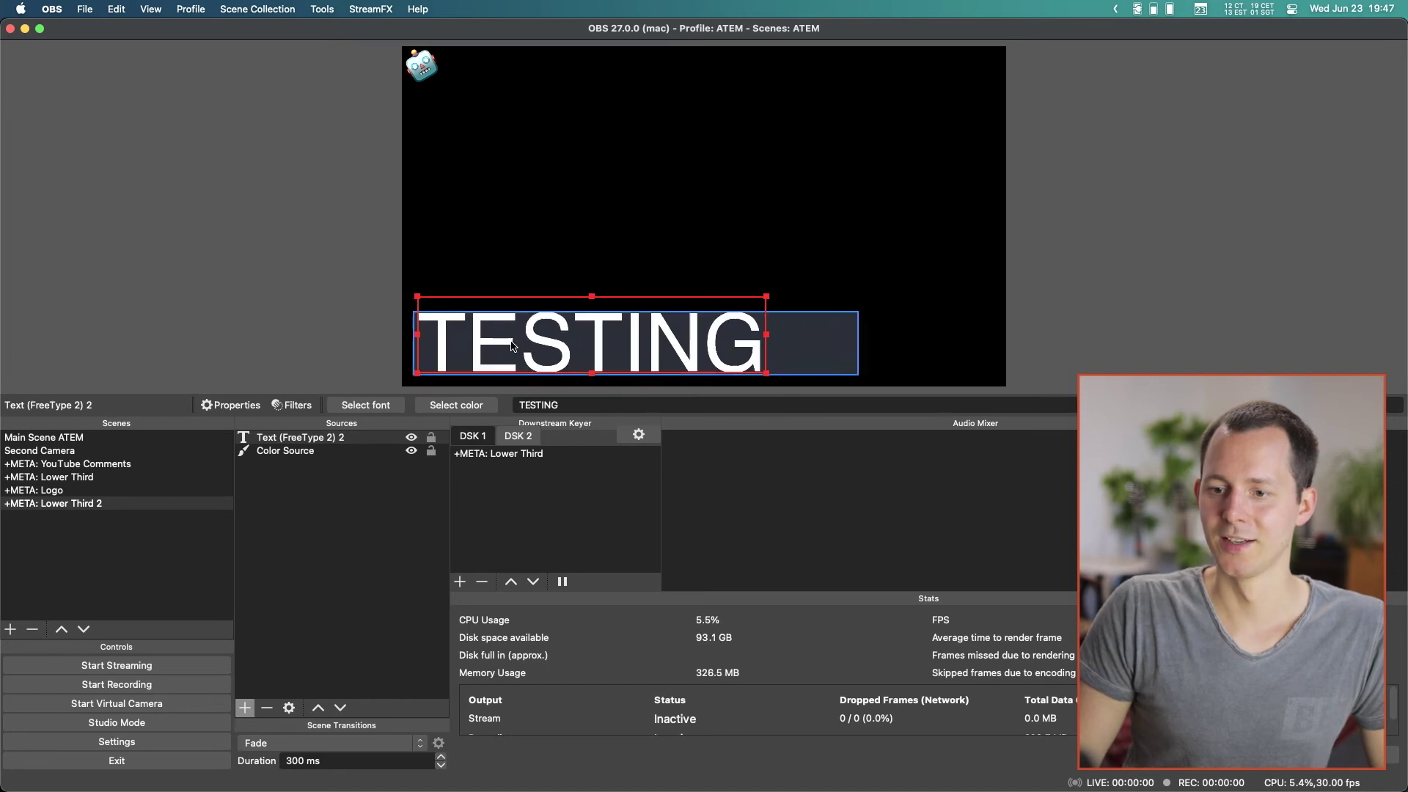
{"action": "left_click_drag", "start_coordinate": [764, 372], "coordinate": [635, 366]}
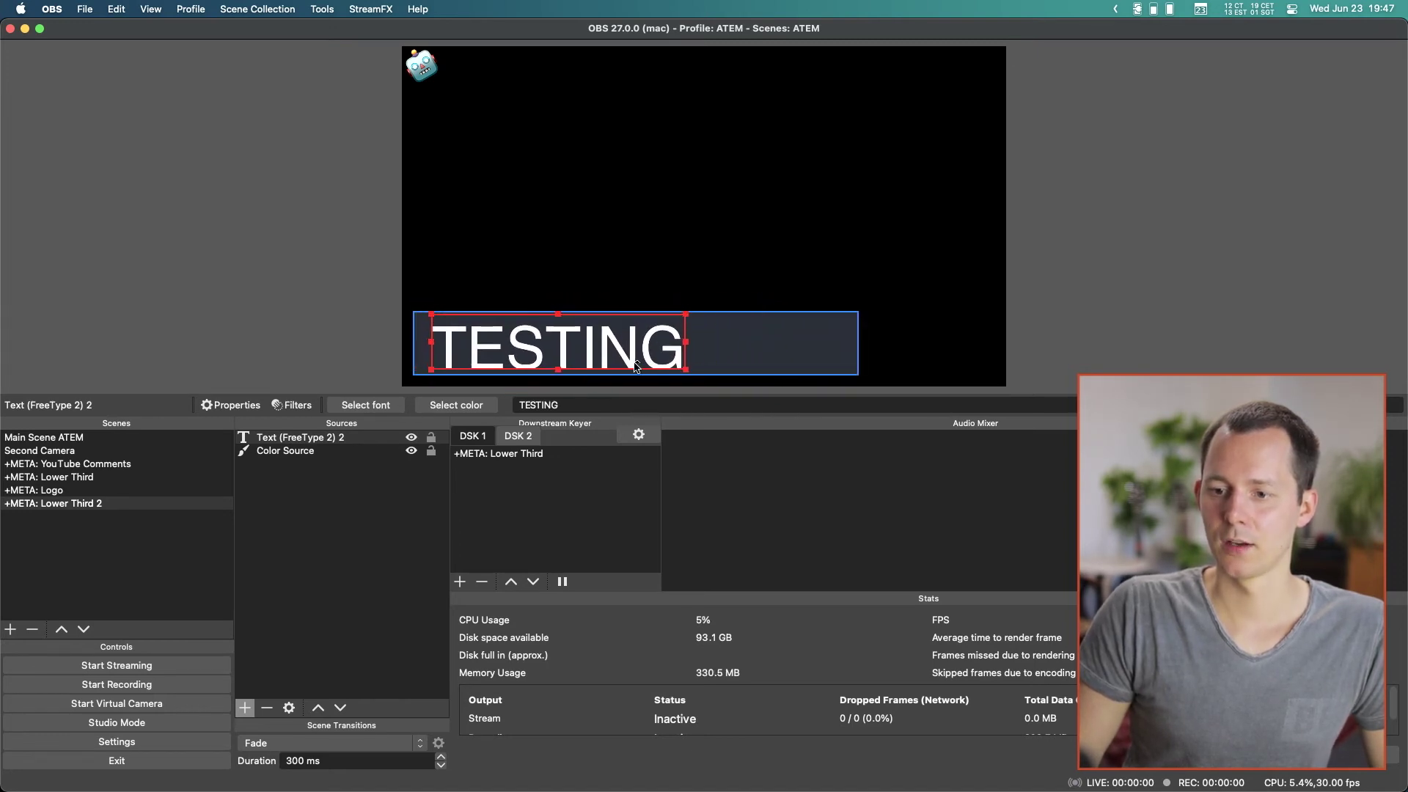
{"action": "left_click", "coordinate": [335, 488]}
{"action": "left_click", "coordinate": [459, 581]}
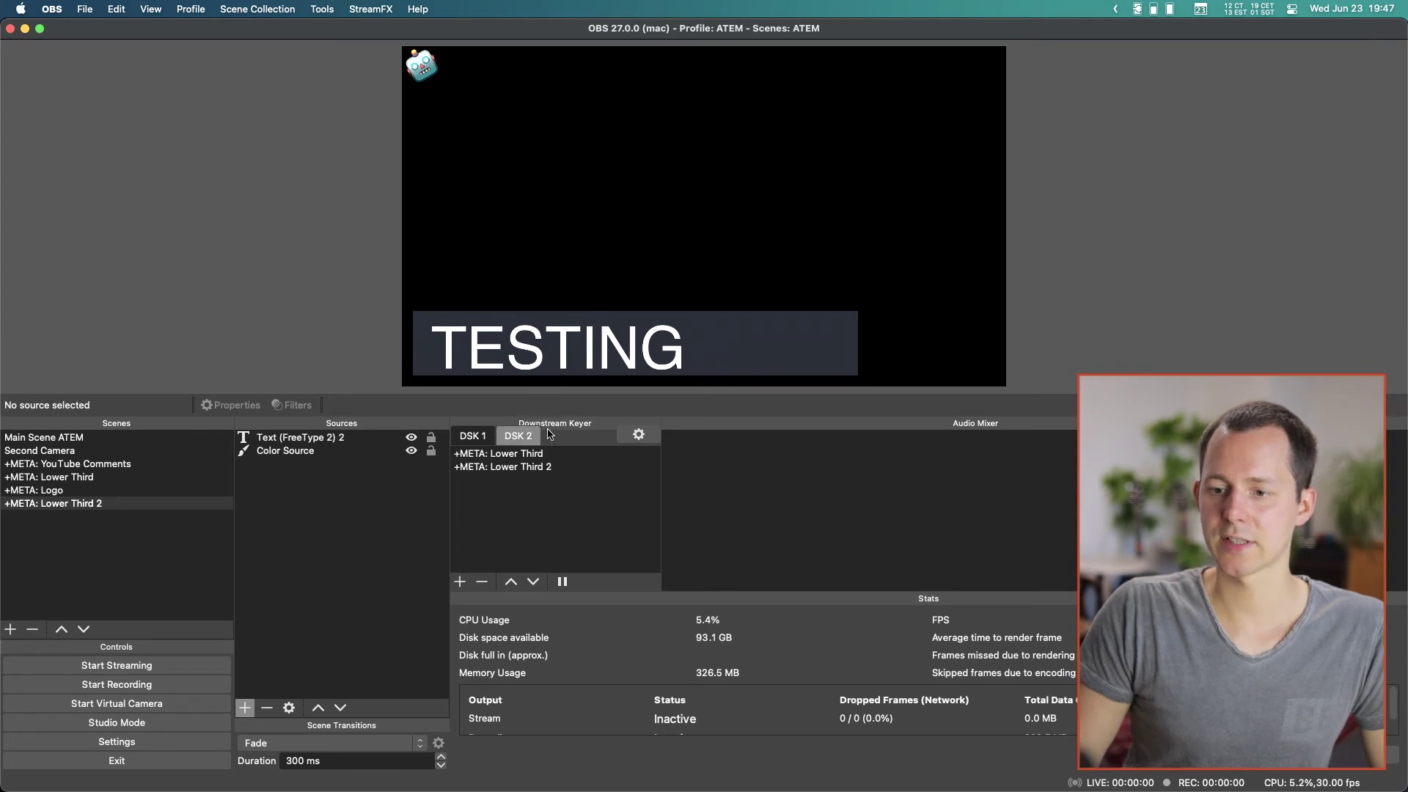
Switch to Main Scene ATEM and test alternating between both DSK 1 lower thirds and hiding them
{"action": "left_click", "coordinate": [103, 436]}
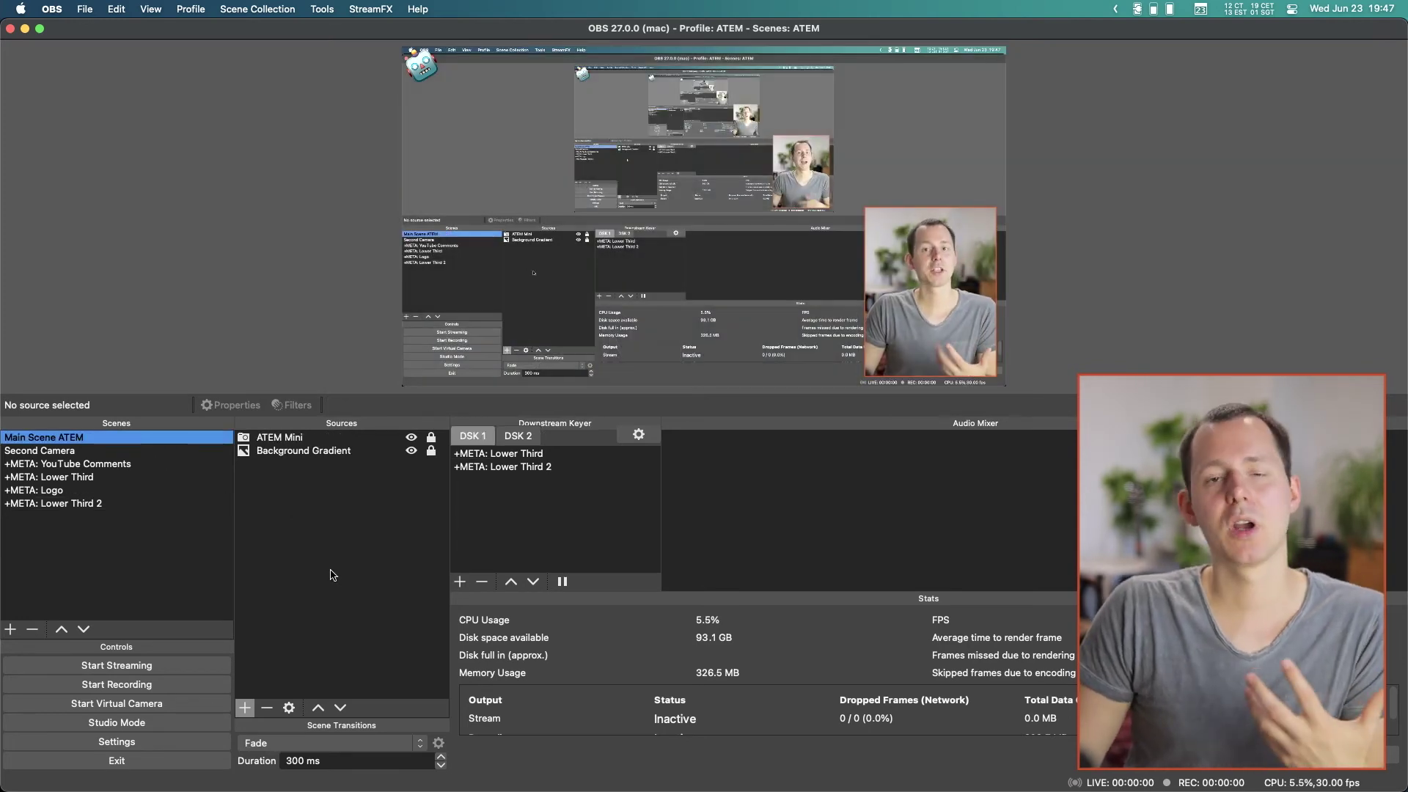
{"action": "left_click", "coordinate": [499, 456]}
{"action": "left_click", "coordinate": [492, 463]}
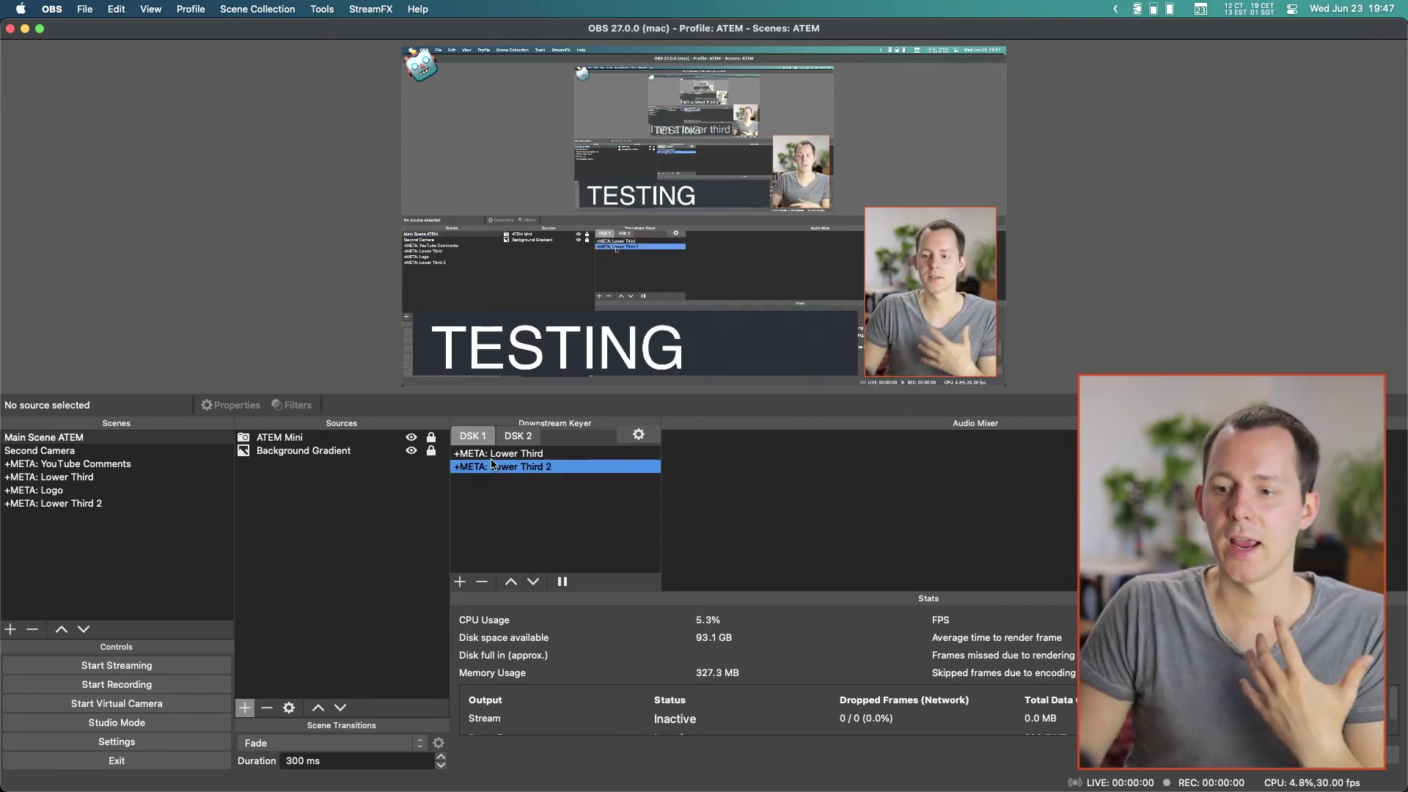
{"action": "left_click", "coordinate": [493, 455]}
{"action": "left_click", "coordinate": [563, 580]}
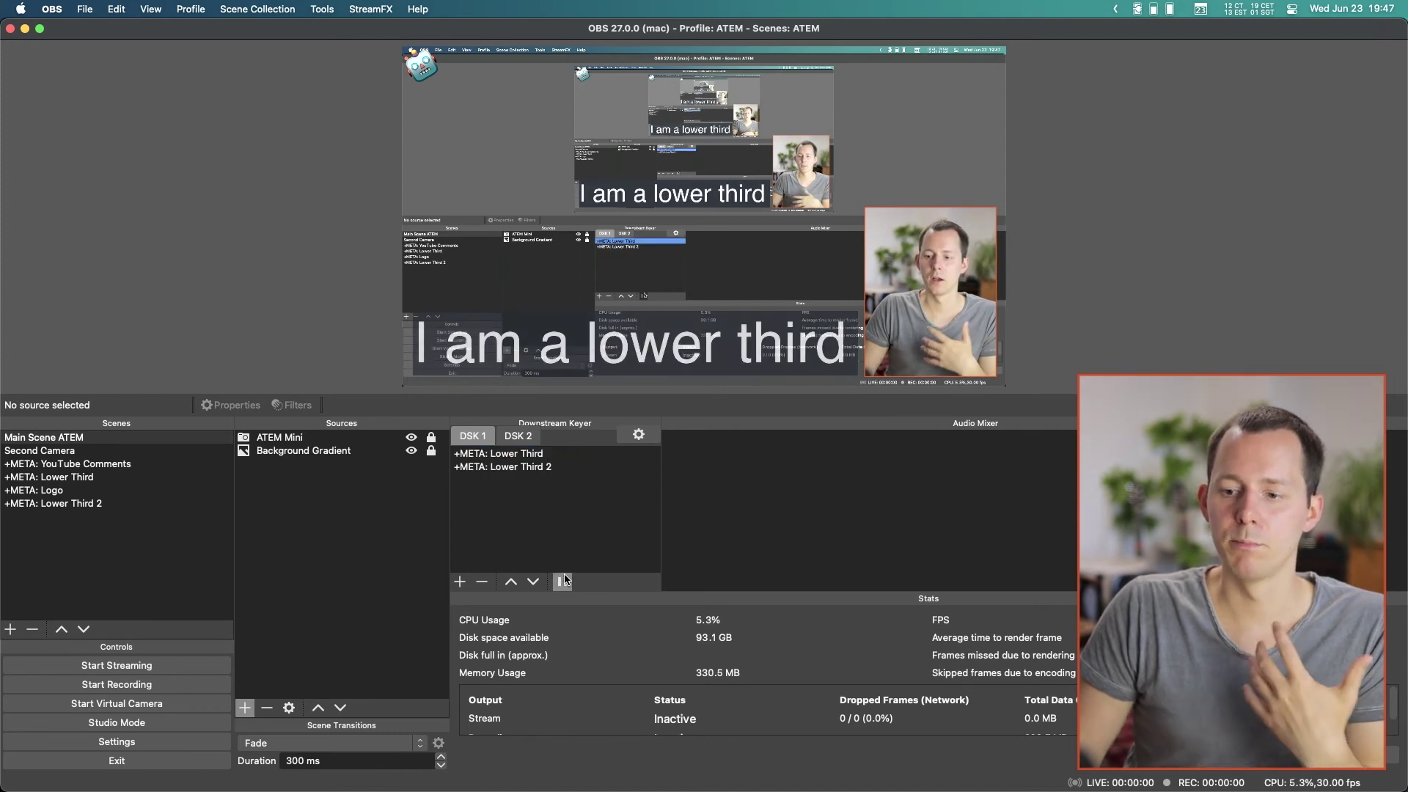
{"action": "left_click", "coordinate": [495, 467]}
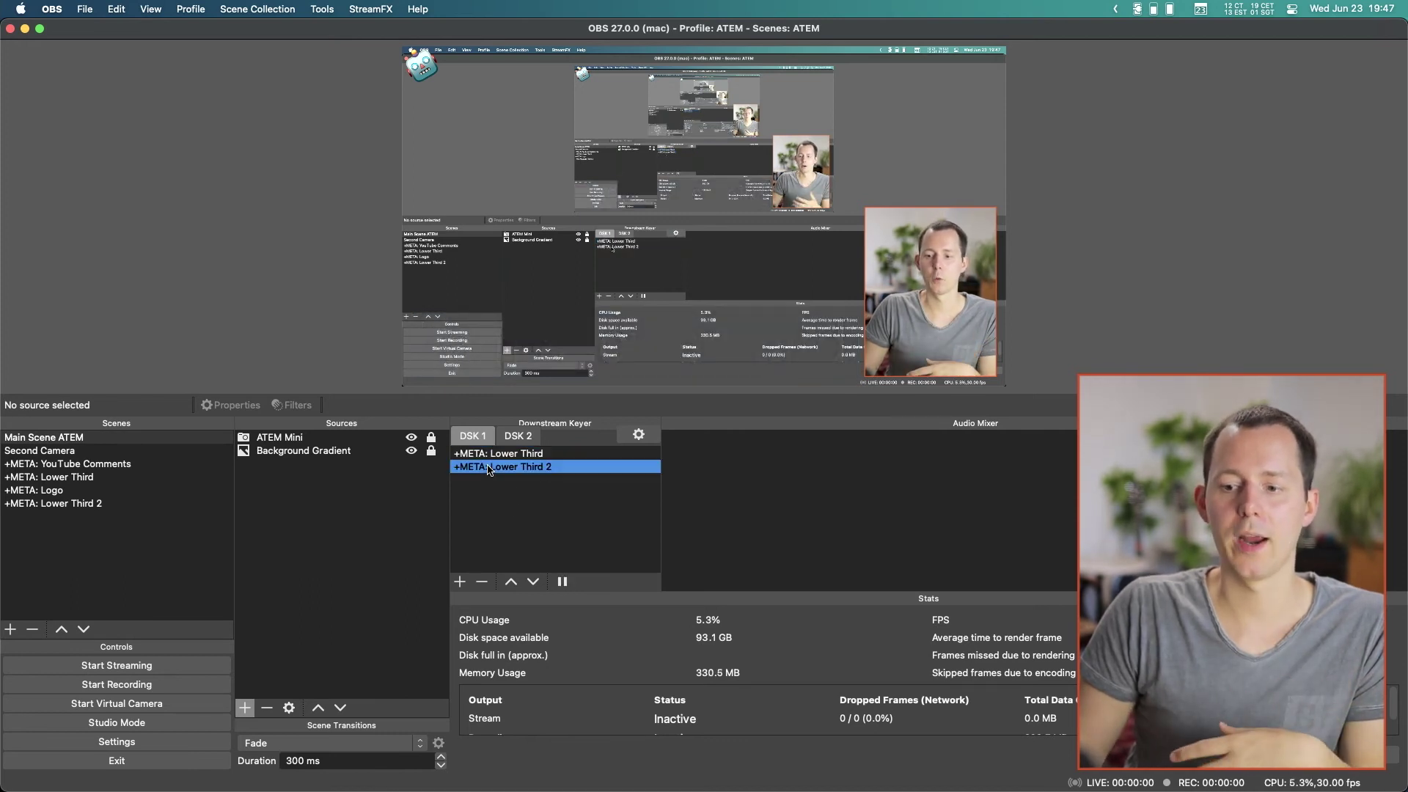
{"action": "left_click", "coordinate": [562, 581]}
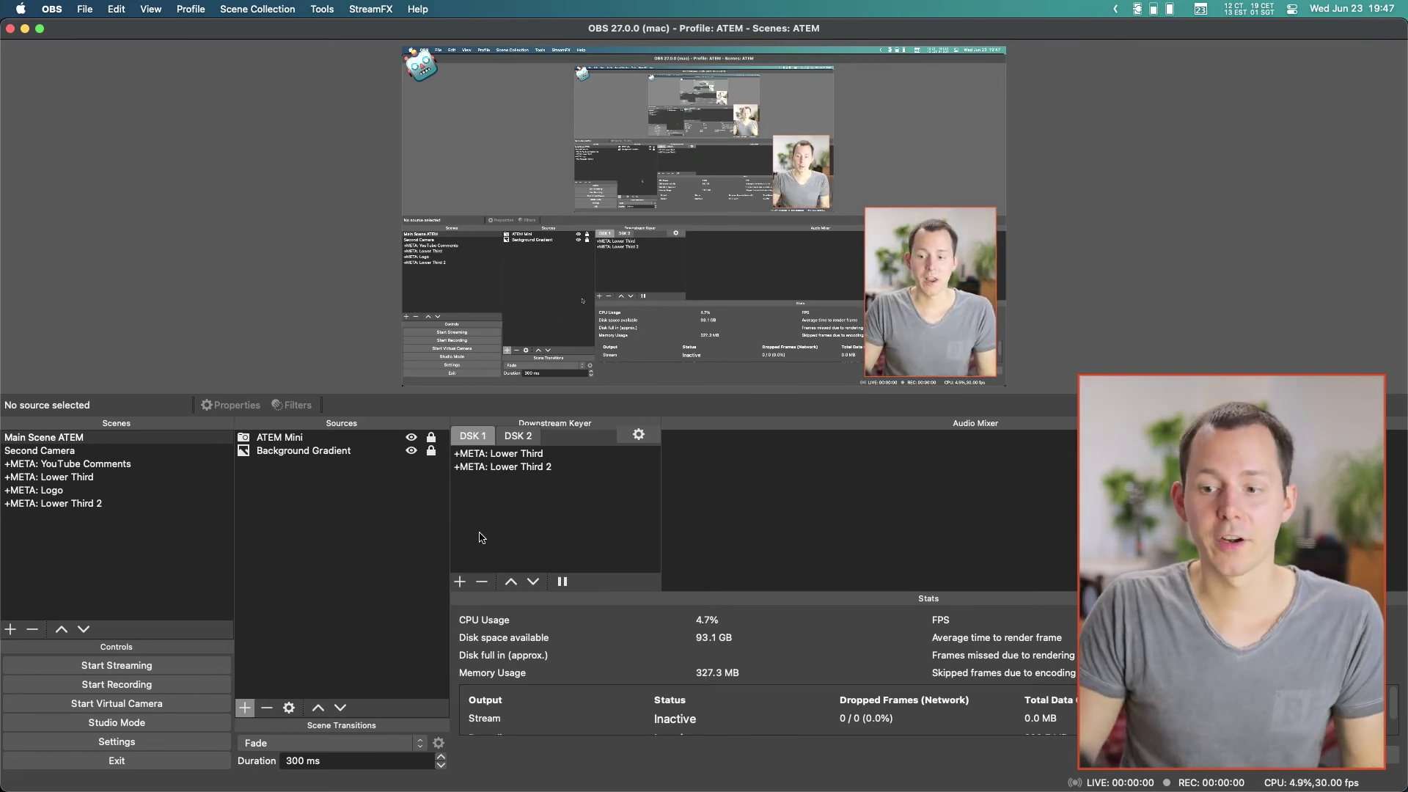
Show +META: Lower Third 2 on DSK 1 and switch to the Second Camera scene
{"action": "left_click", "coordinate": [494, 467]}
{"action": "left_click", "coordinate": [59, 451]}
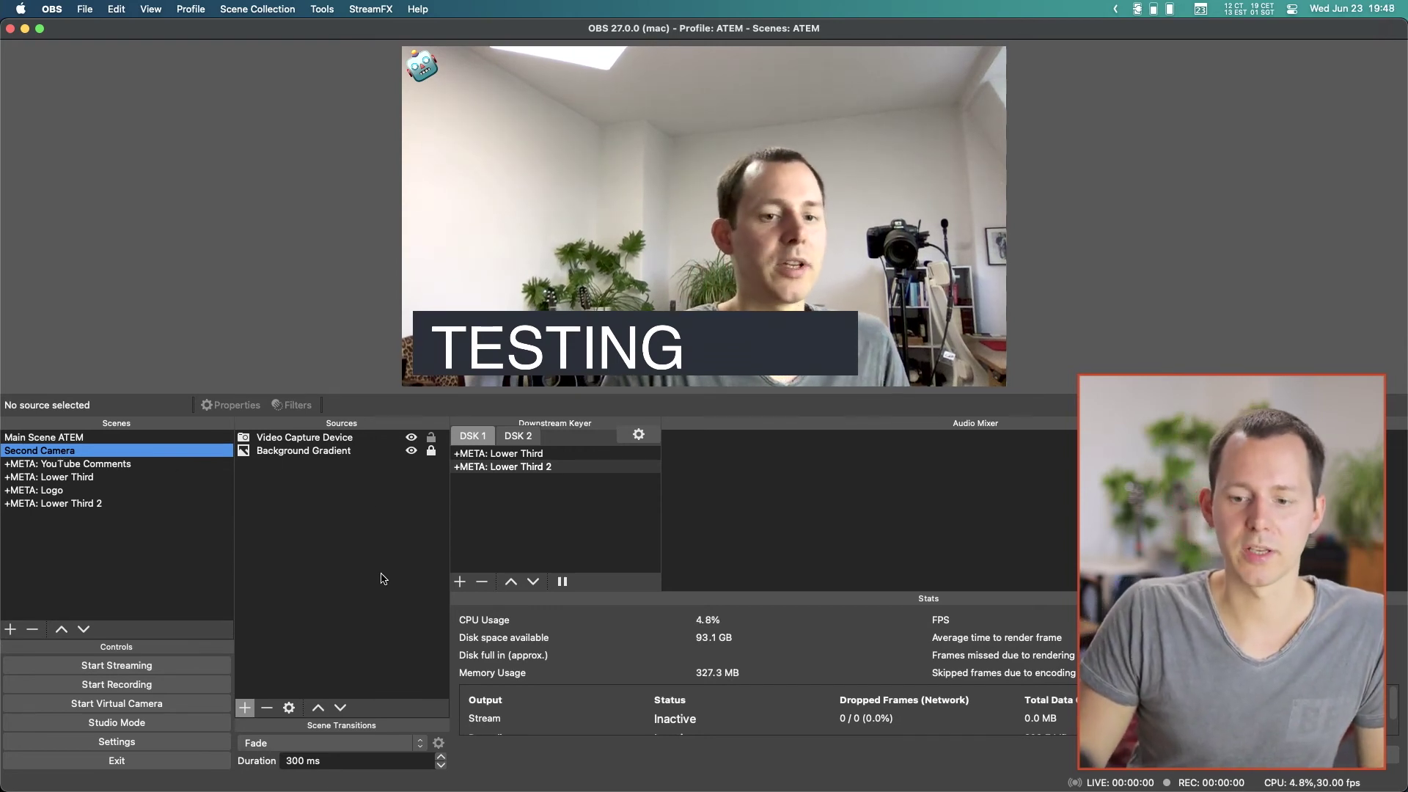
{"action": "left_click", "coordinate": [463, 563]}
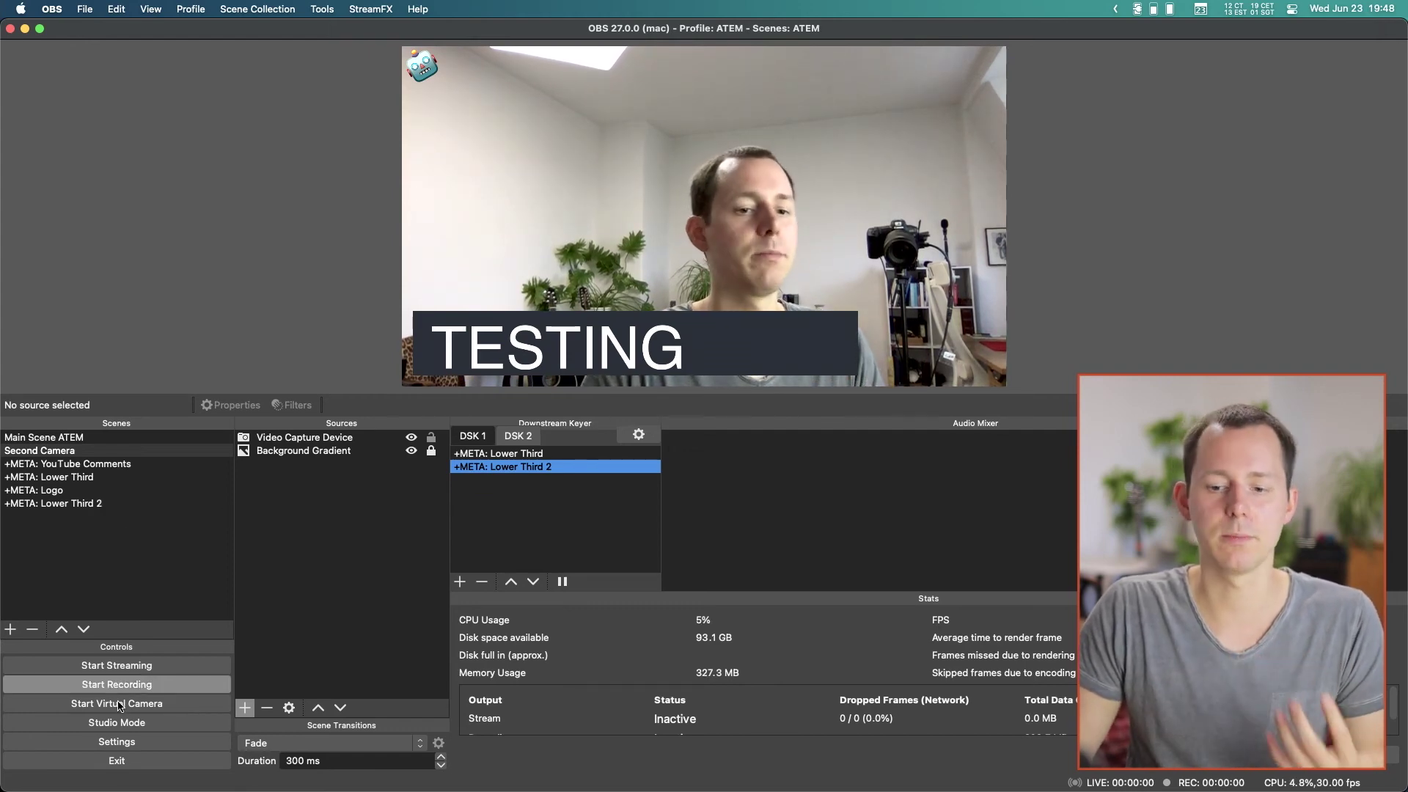
Enable Studio Mode and load the +META: Lower Third scene into the preview
{"action": "left_click", "coordinate": [100, 724]}
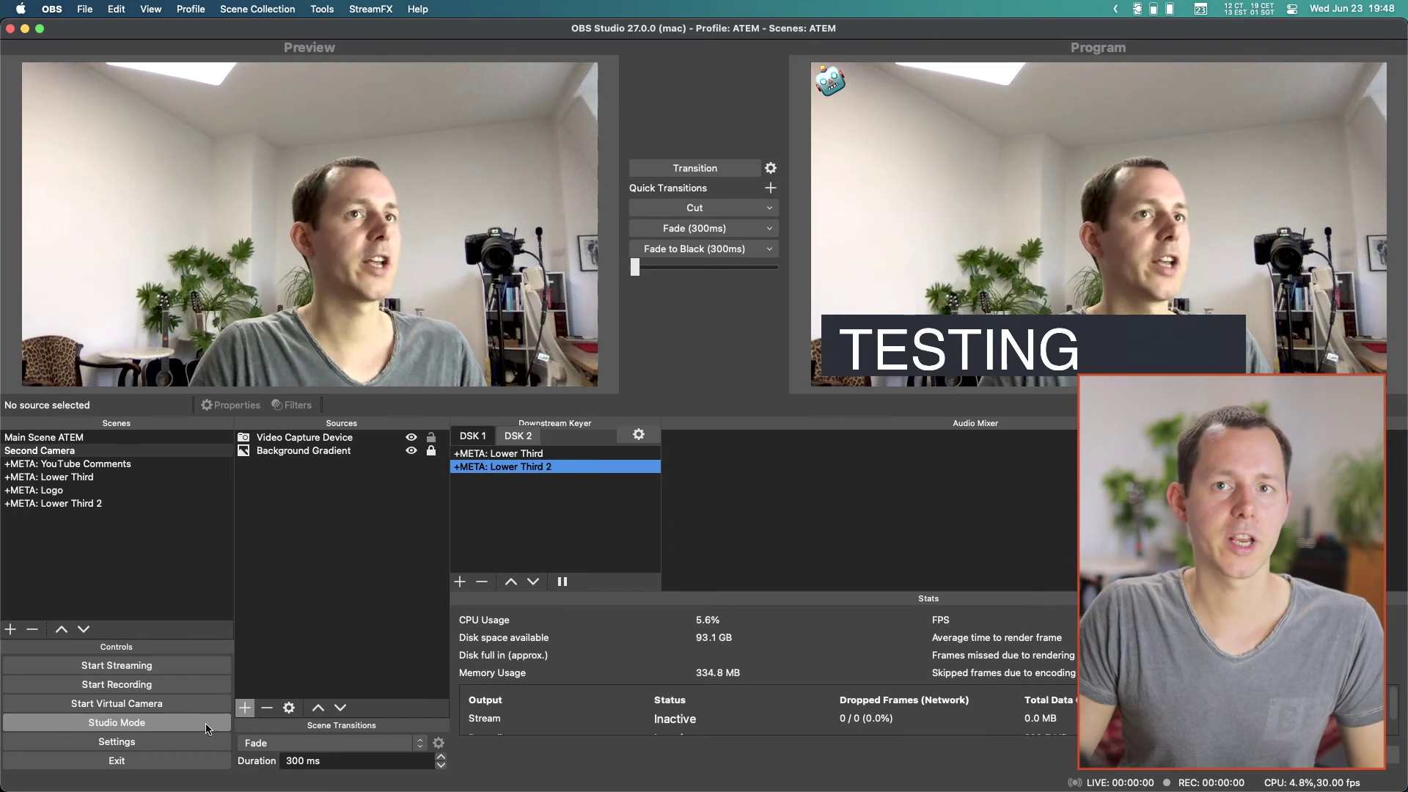
{"action": "left_click", "coordinate": [76, 478]}
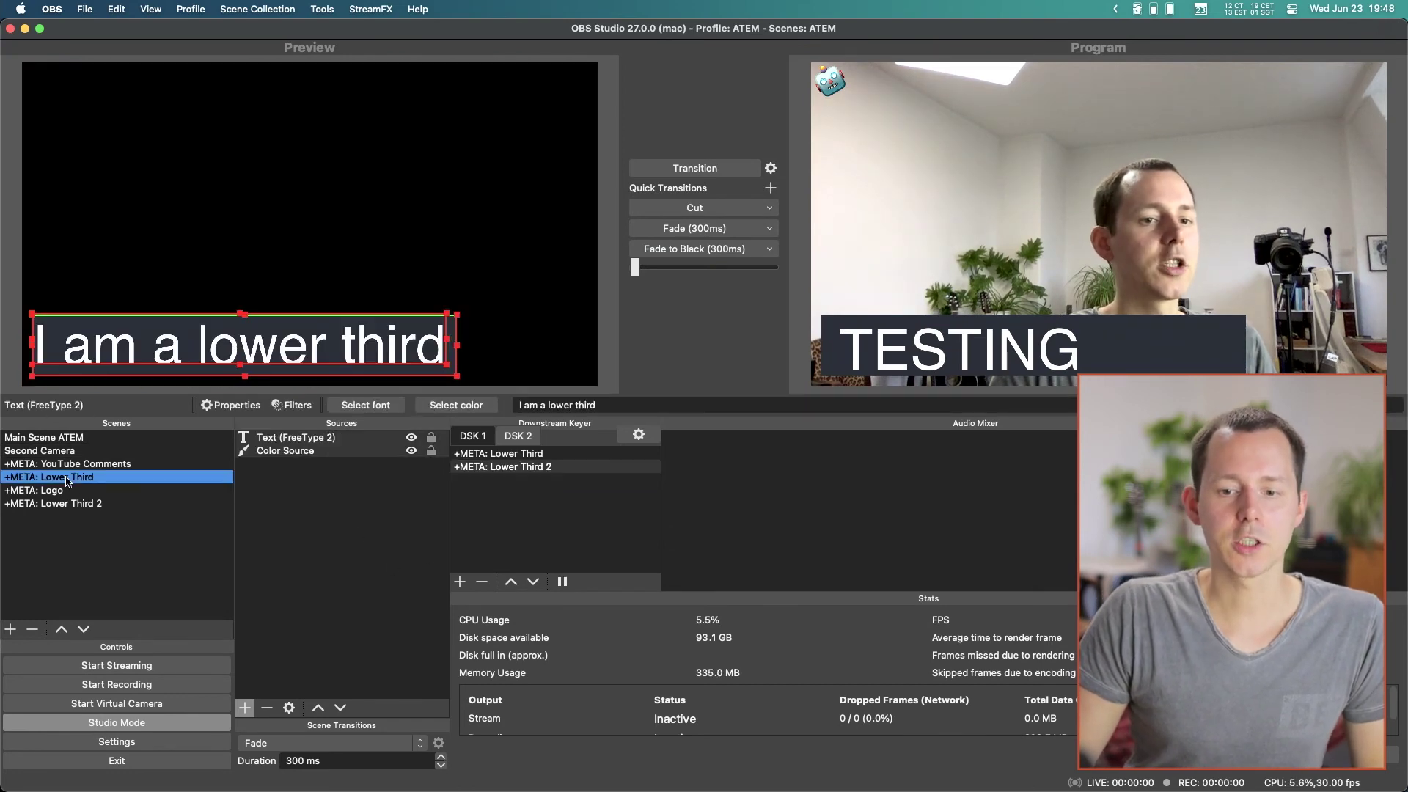
{"action": "left_click", "coordinate": [68, 491]}
{"action": "left_click", "coordinate": [68, 477]}
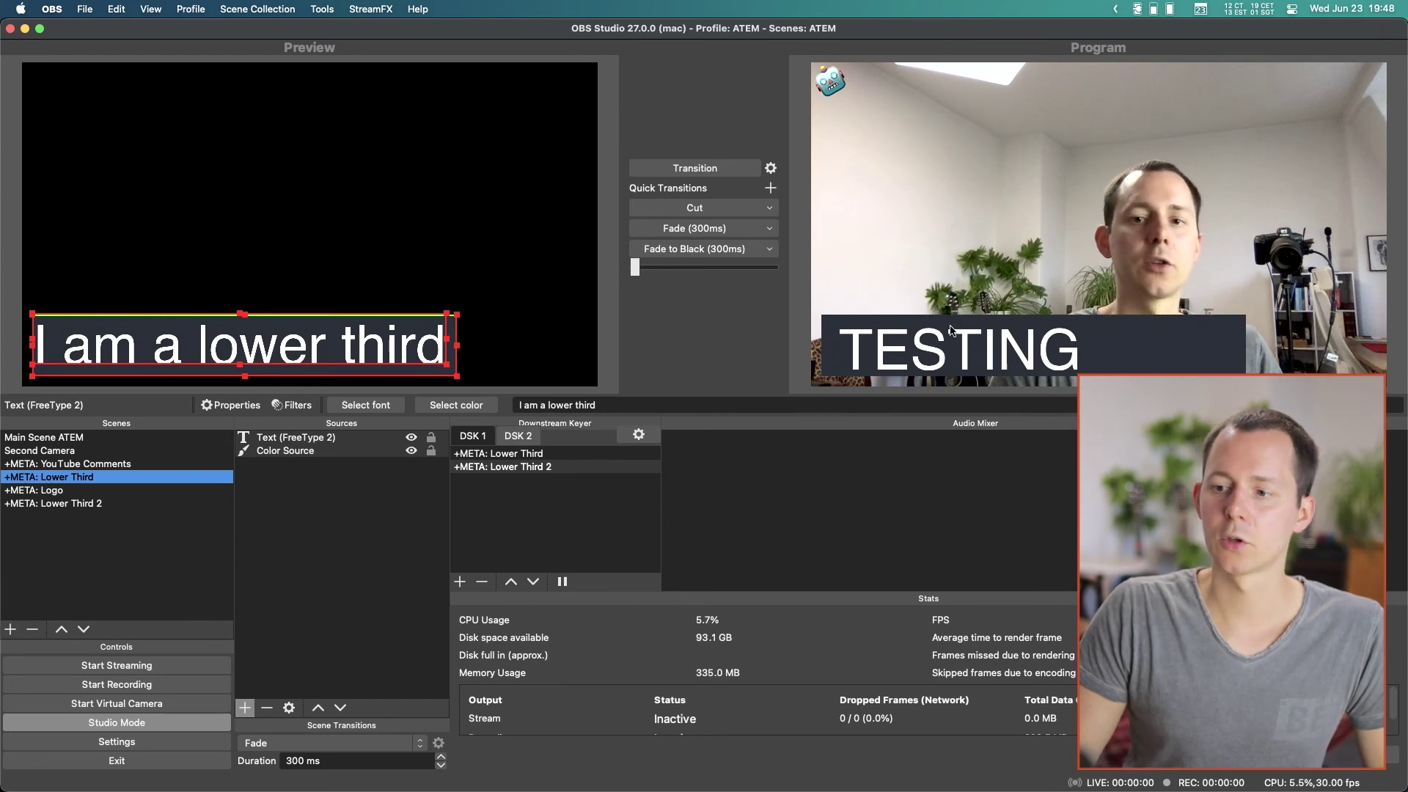
Change the Text (FreeType 2) source in the +META: Lower Third scene to read "LOWER THIRD"
{"action": "left_click", "coordinate": [287, 439]}
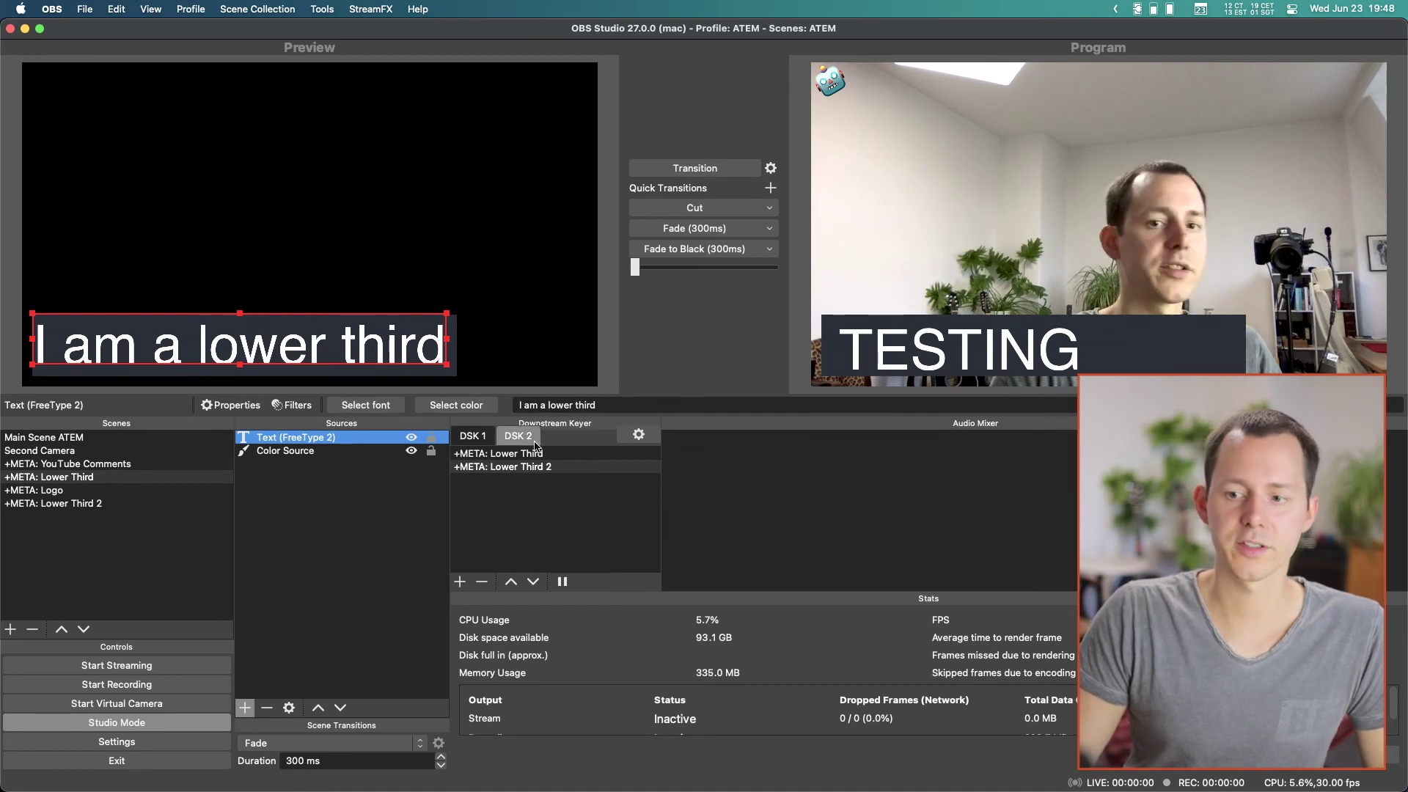
{"action": "left_click", "coordinate": [618, 407]}
{"action": "double_click", "coordinate": [618, 406]}
{"action": "triple_click", "coordinate": [618, 407]}
{"action": "type", "text": "LOWER THIRD"}
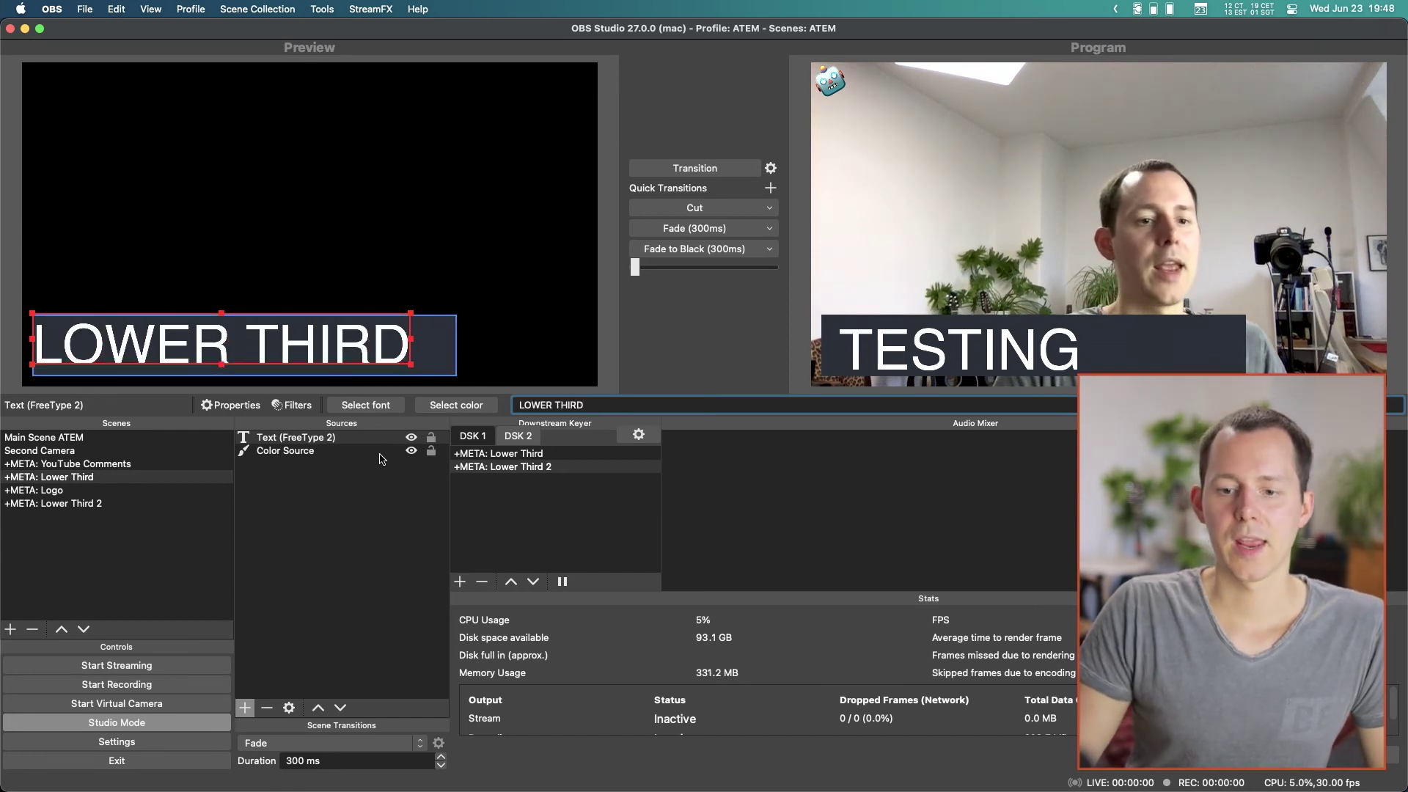
{"action": "left_click", "coordinate": [356, 478]}
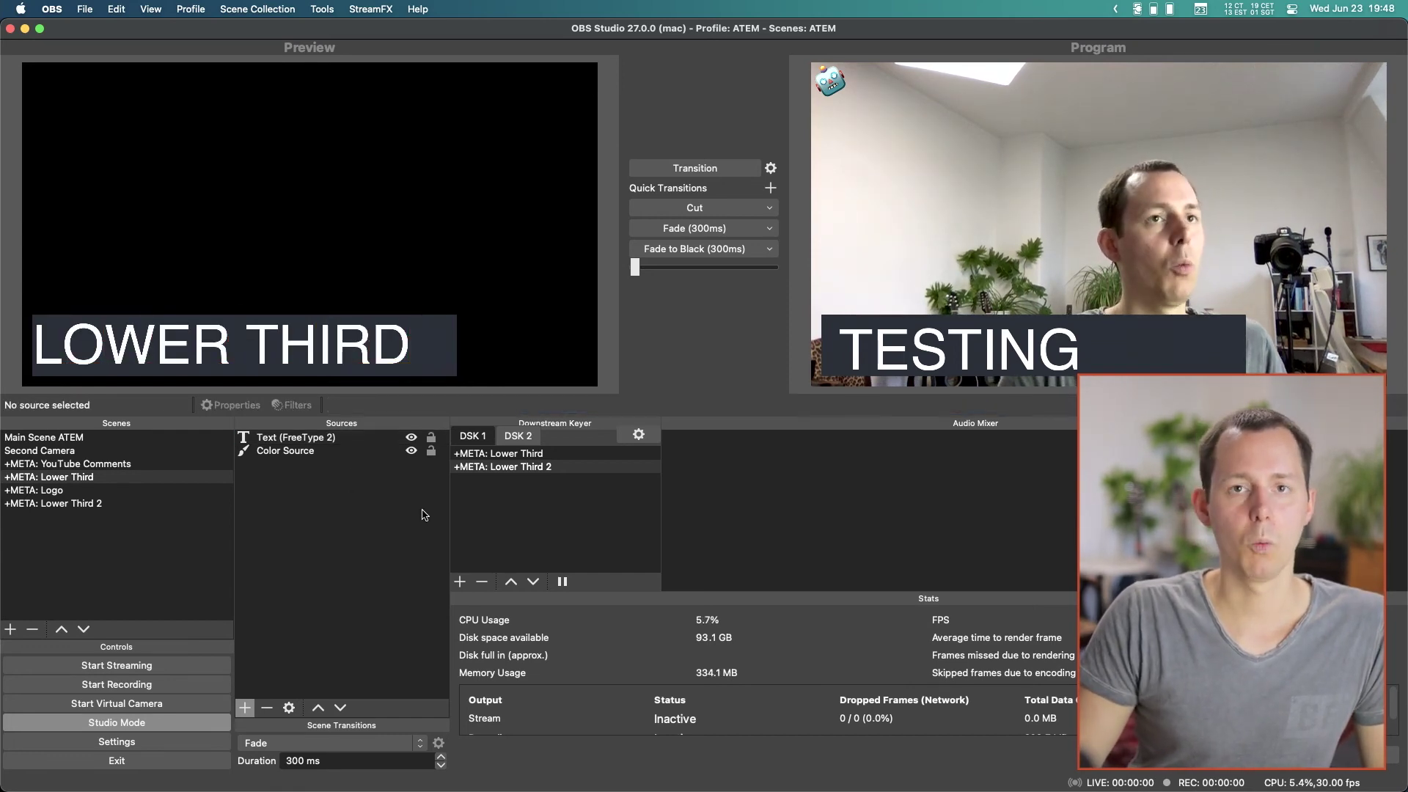
Switch the DSK 1 overlay to +META: Lower Third, to +META: Lower Third 2, and back to +META: Lower Third
{"action": "left_click", "coordinate": [493, 455]}
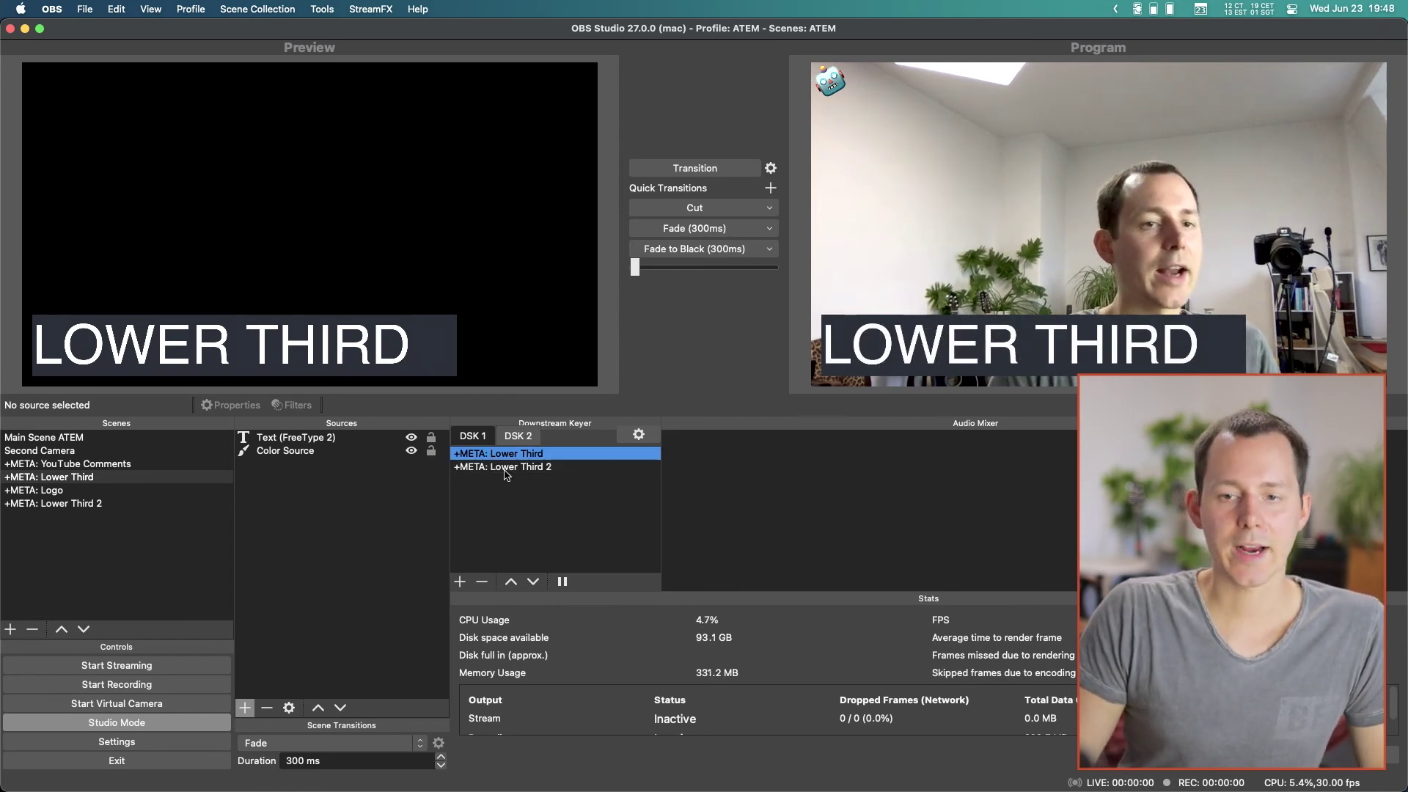
{"action": "left_click", "coordinate": [501, 469]}
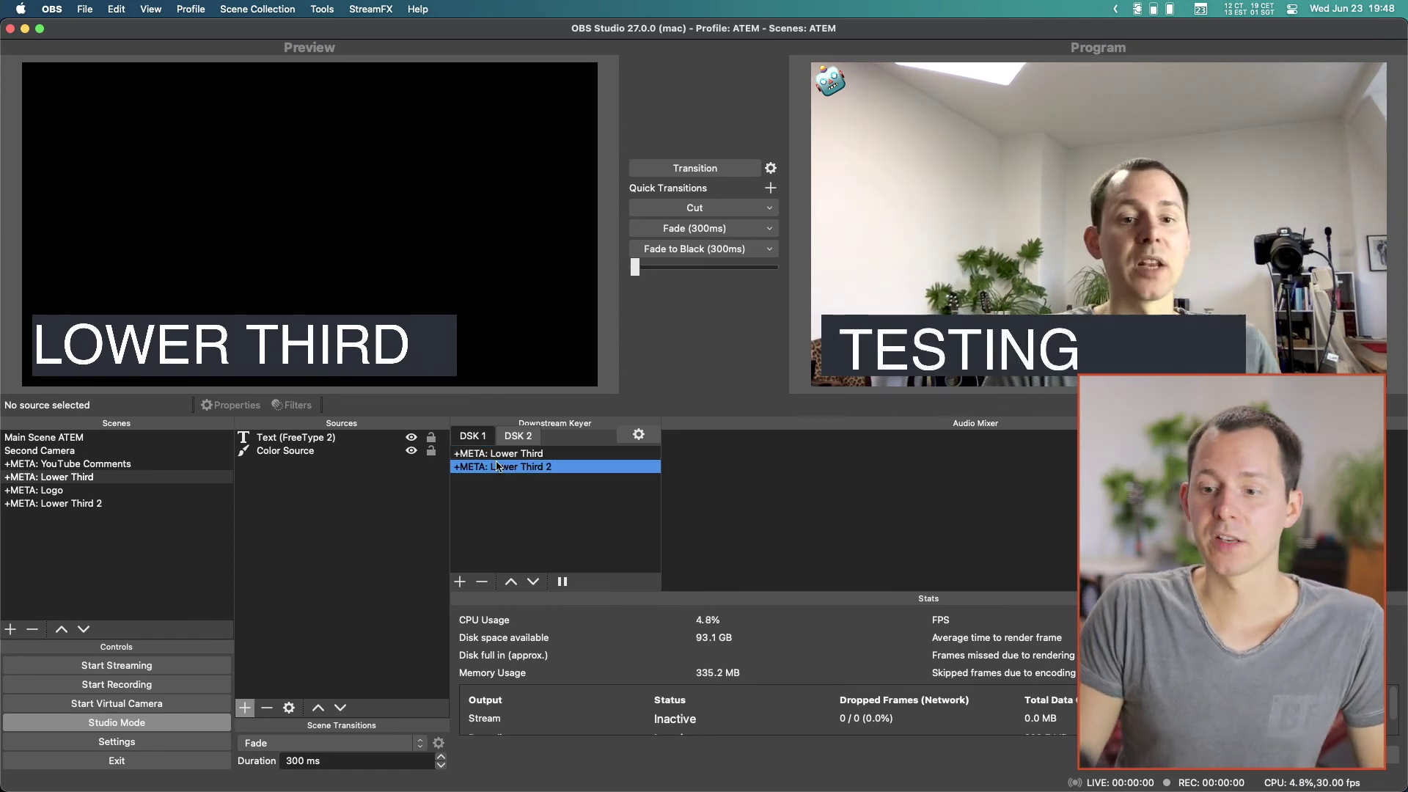
{"action": "left_click", "coordinate": [456, 454]}
Change the +META: Lower Third text to "TEST" while its overlay is live in the program output
{"action": "left_click", "coordinate": [302, 442]}
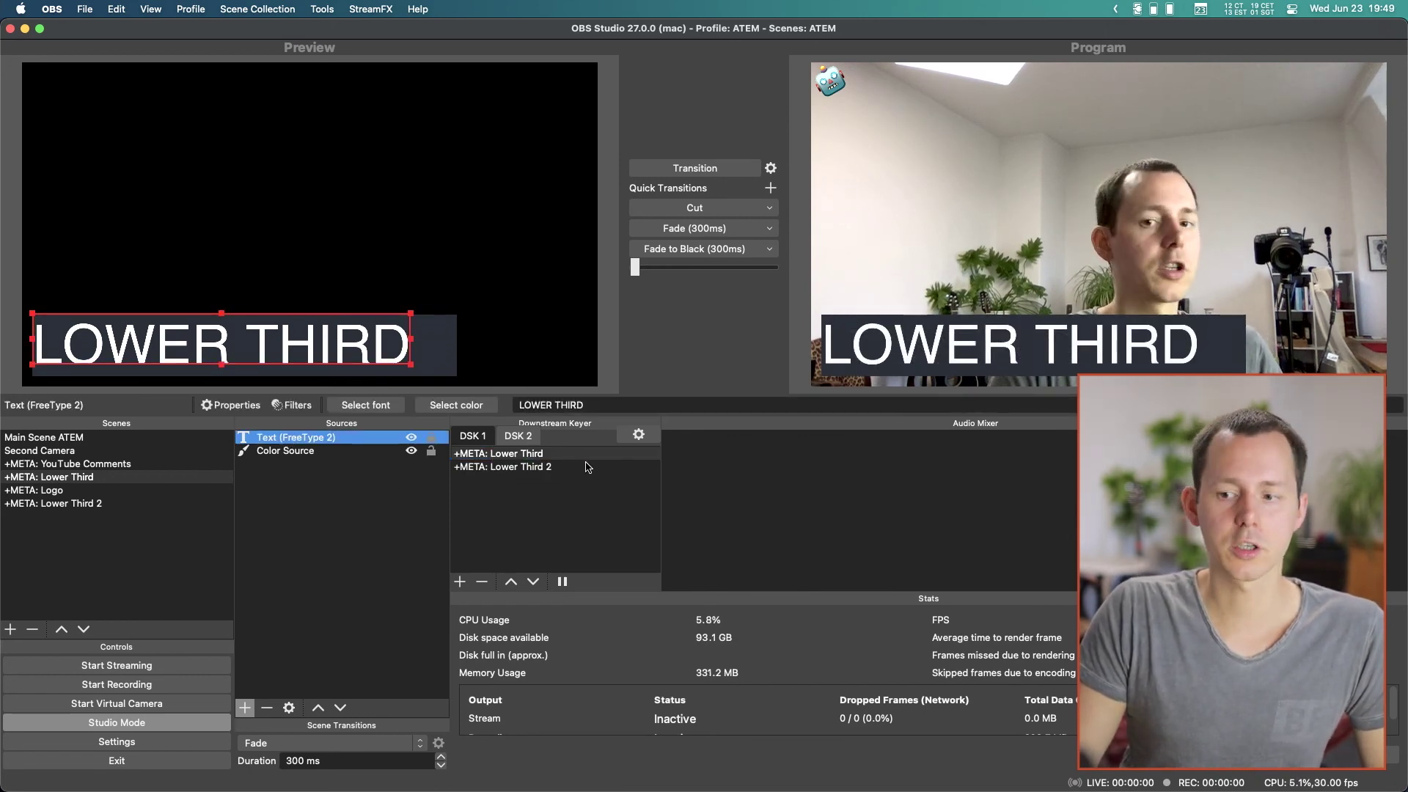
{"action": "left_click", "coordinate": [616, 405]}
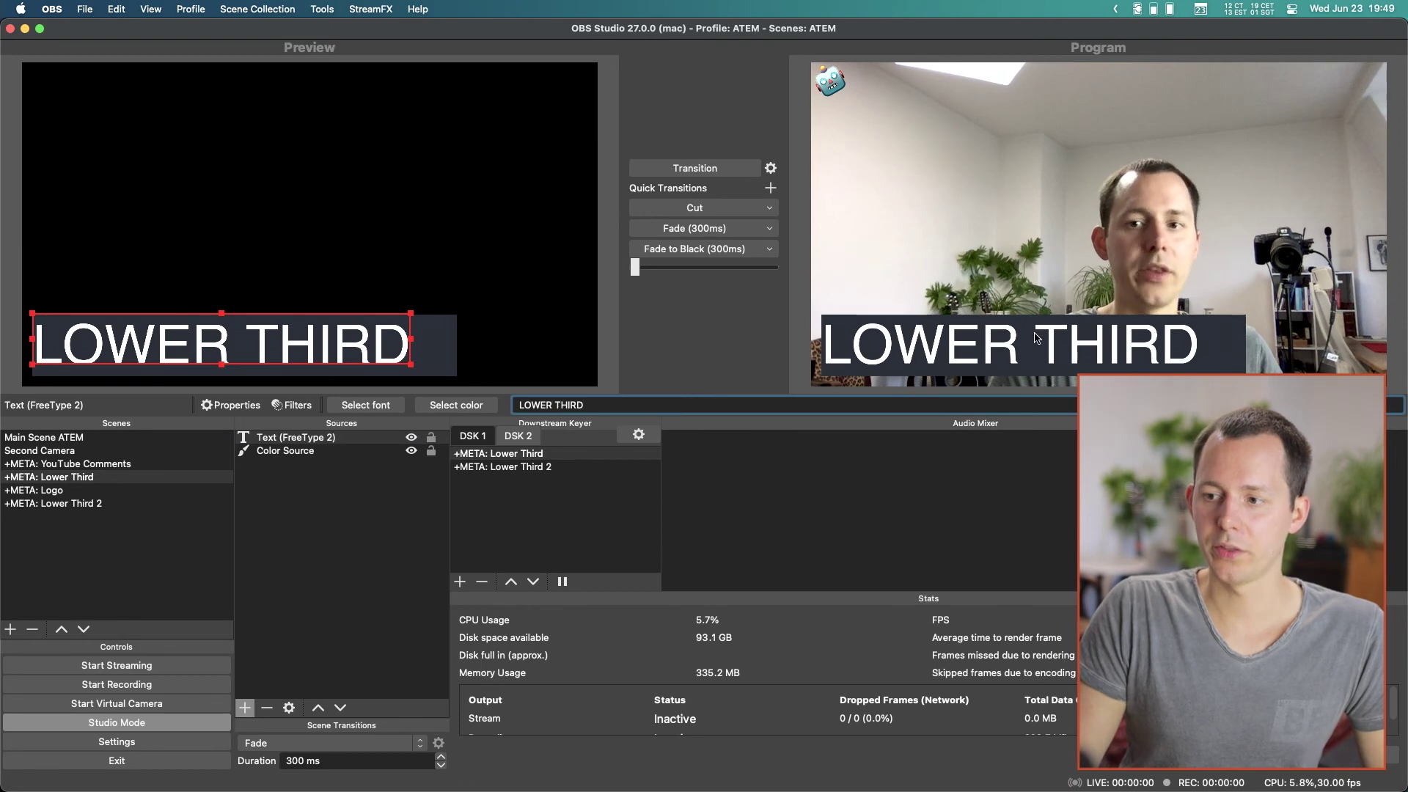
{"action": "triple_click", "coordinate": [670, 404]}
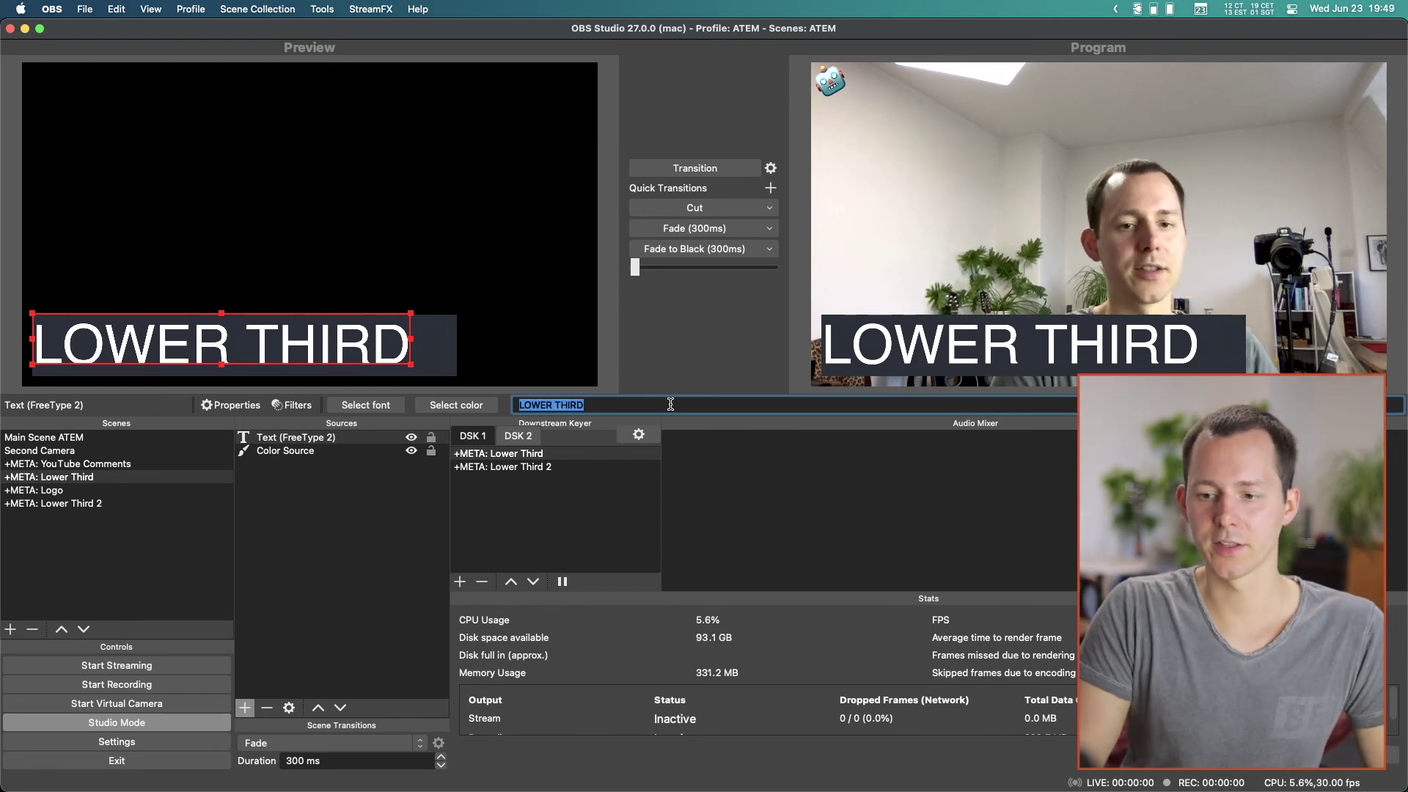
{"action": "type", "text": "TEST"}
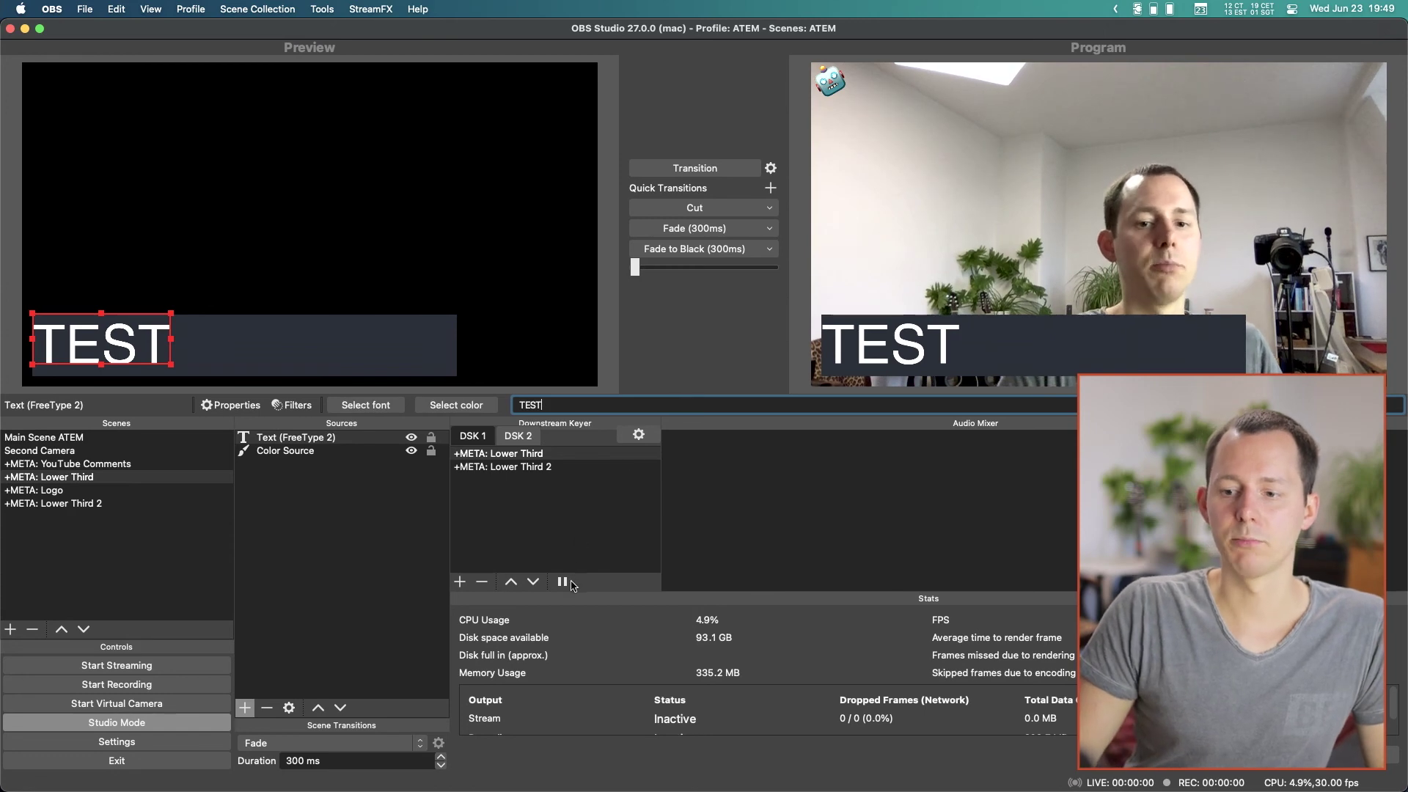
Hide the DSK 1 overlay and change the +META: Lower Third text to "EDITS"
{"action": "left_click", "coordinate": [575, 450]}
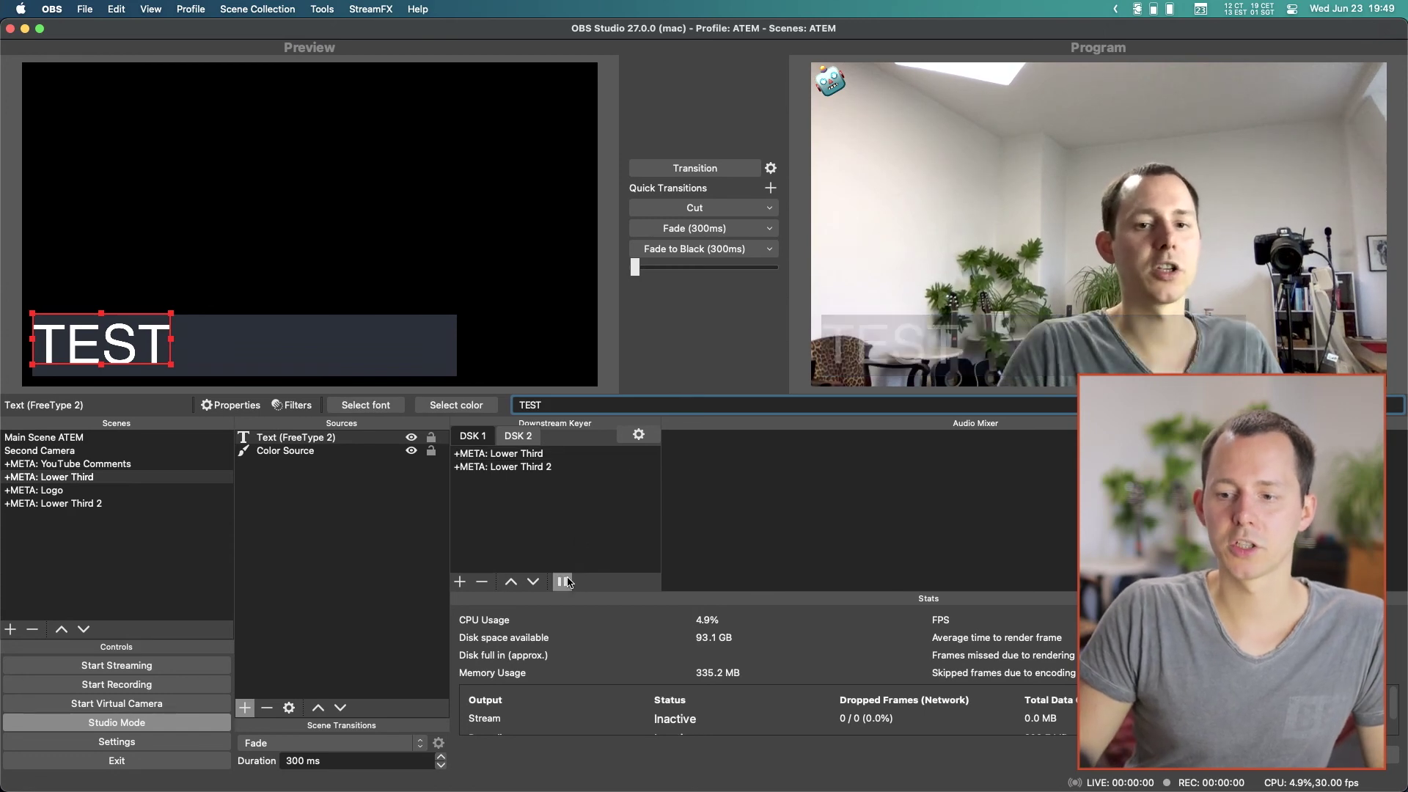
{"action": "triple_click", "coordinate": [561, 412]}
{"action": "type", "text": "EDITS"}
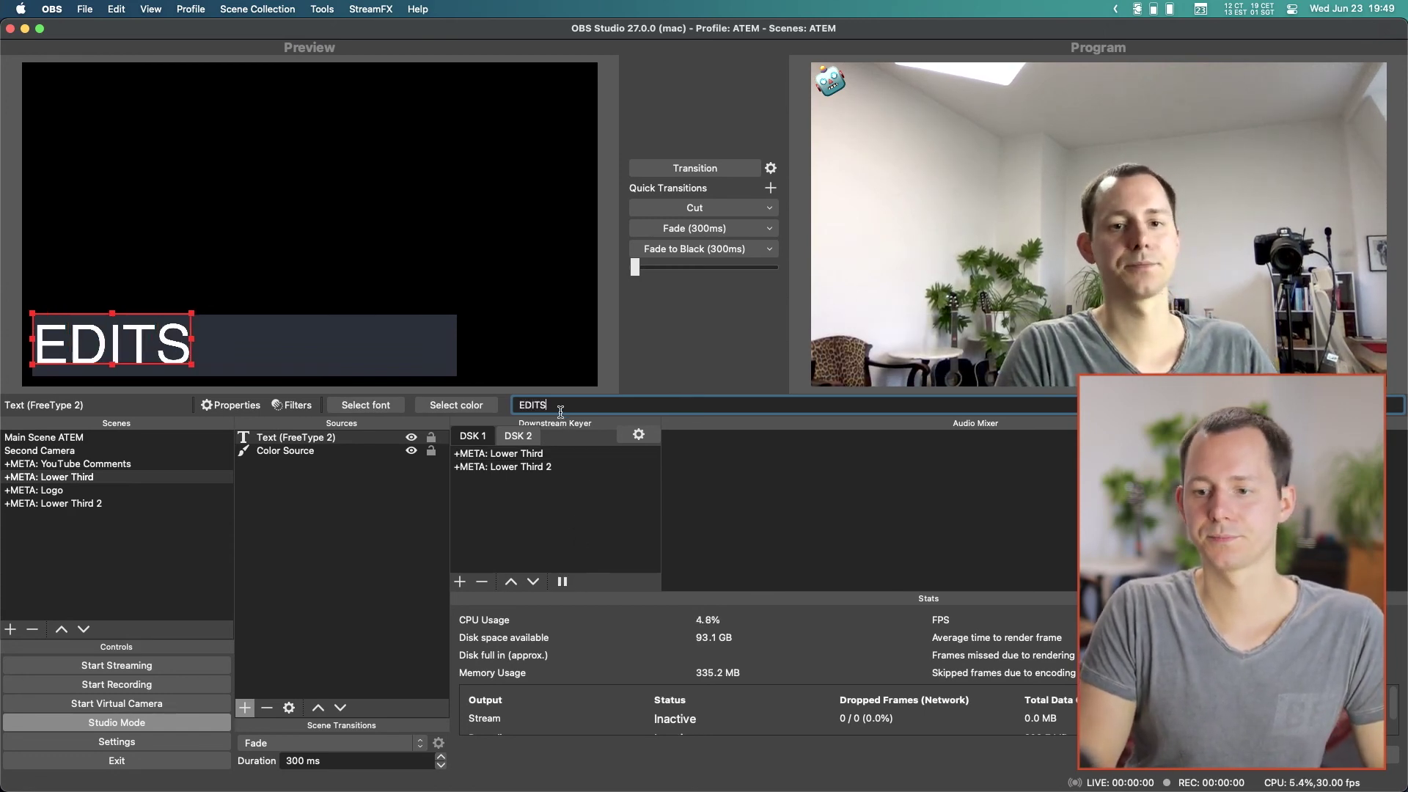
Show +META: Lower Third on DSK 1 and turn off Studio Mode
{"action": "left_click", "coordinate": [579, 453]}
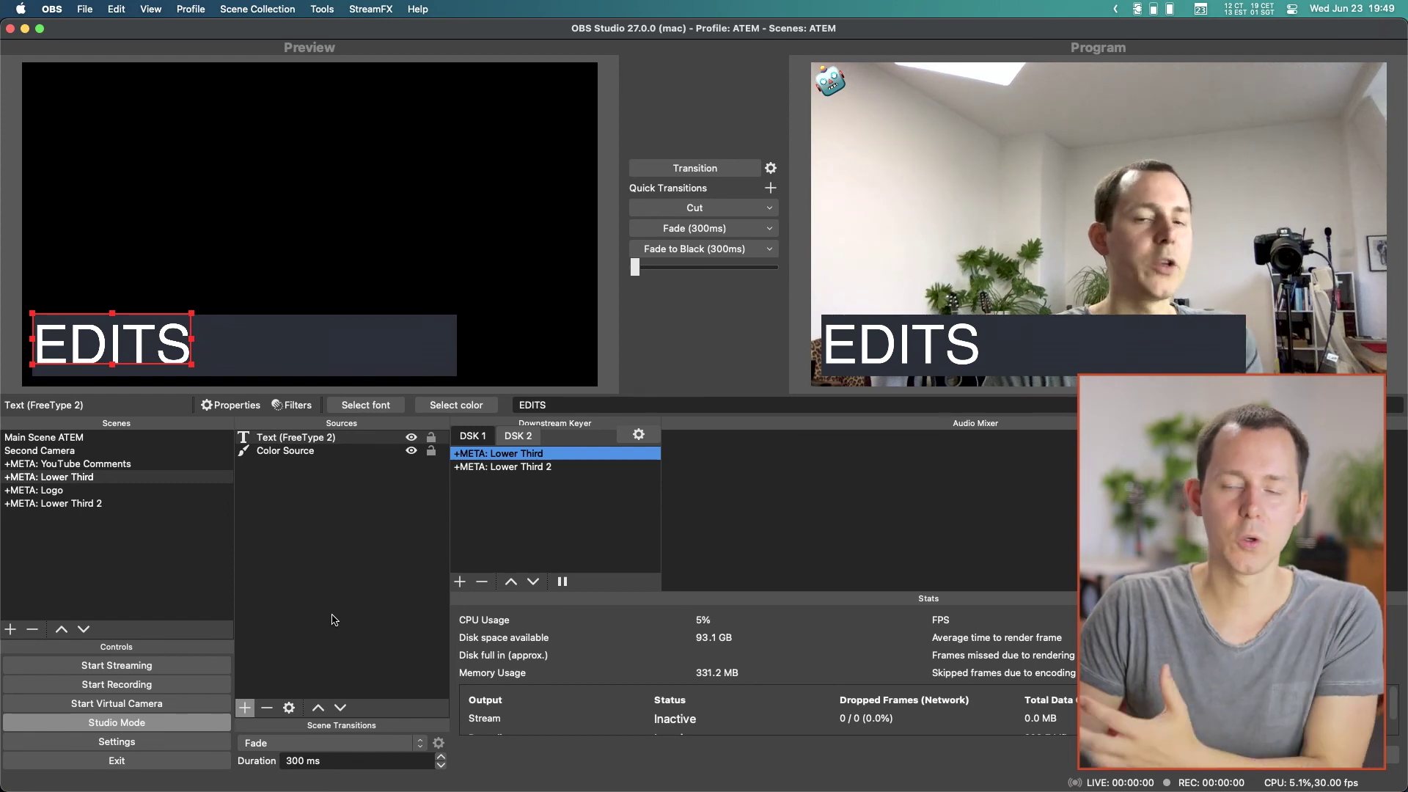
{"action": "left_click", "coordinate": [147, 726]}
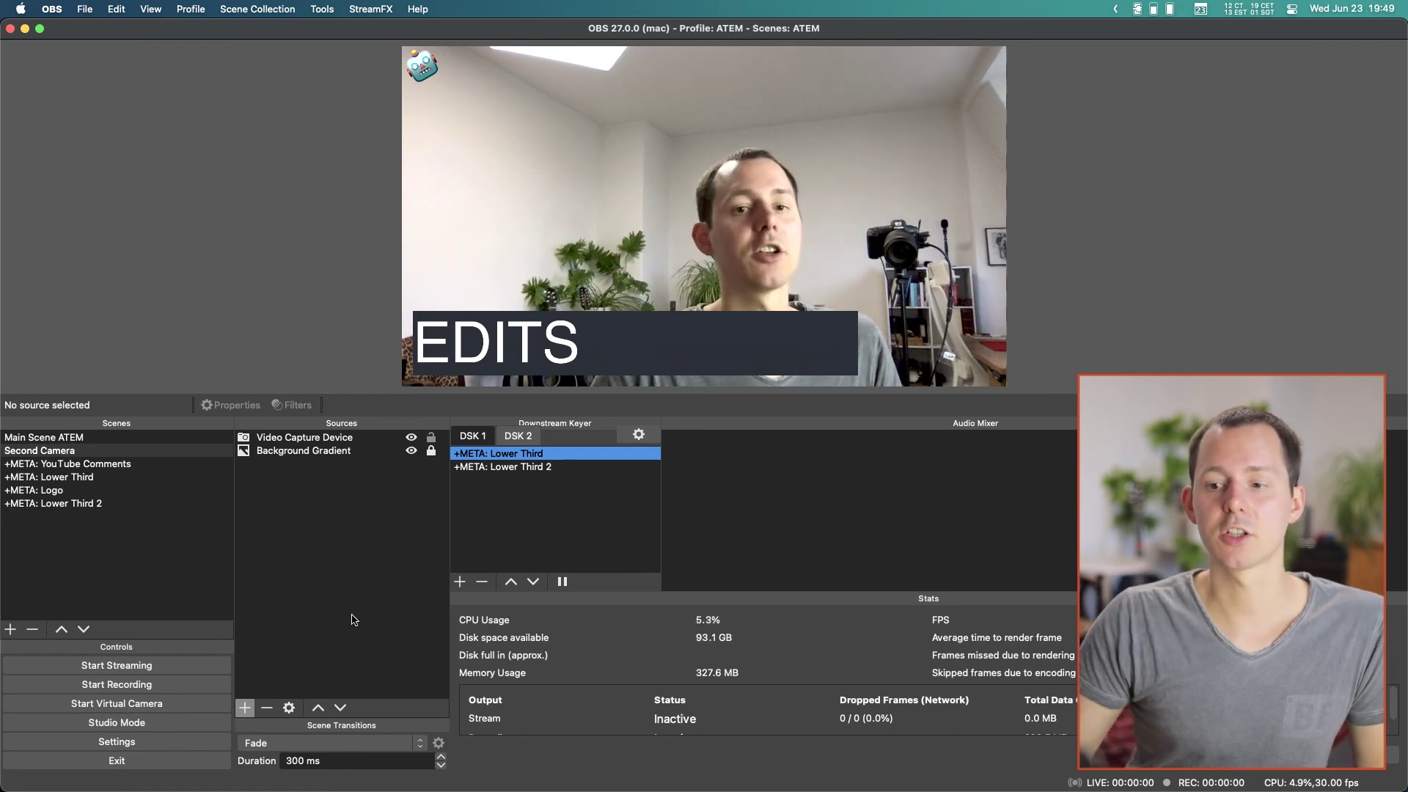